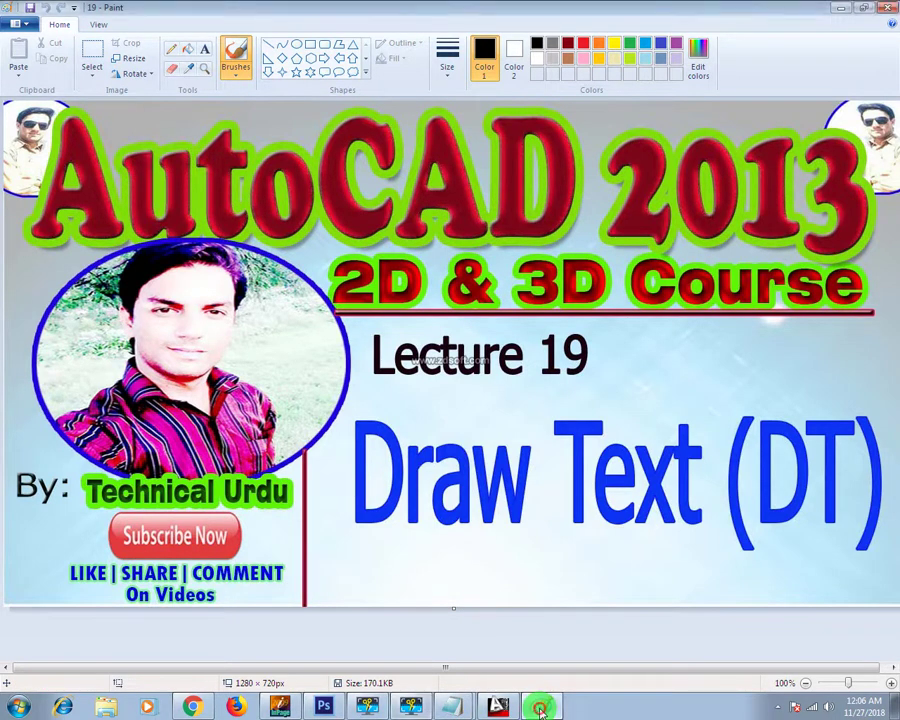
Minimize the Paint window with the Lecture 19 title image to reveal the desktop.
left_click(539, 707)
Bring back AutoCAD with table.dwg and start the DT single-line text command.
right_click(487, 515)
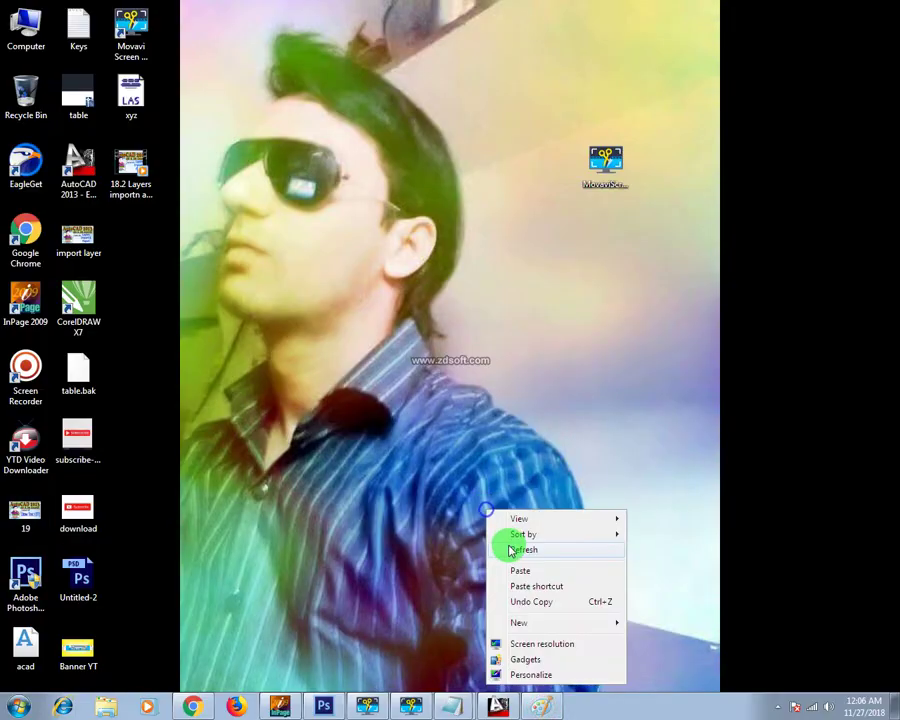
left_click(512, 545)
left_click(498, 707)
key("Escape")
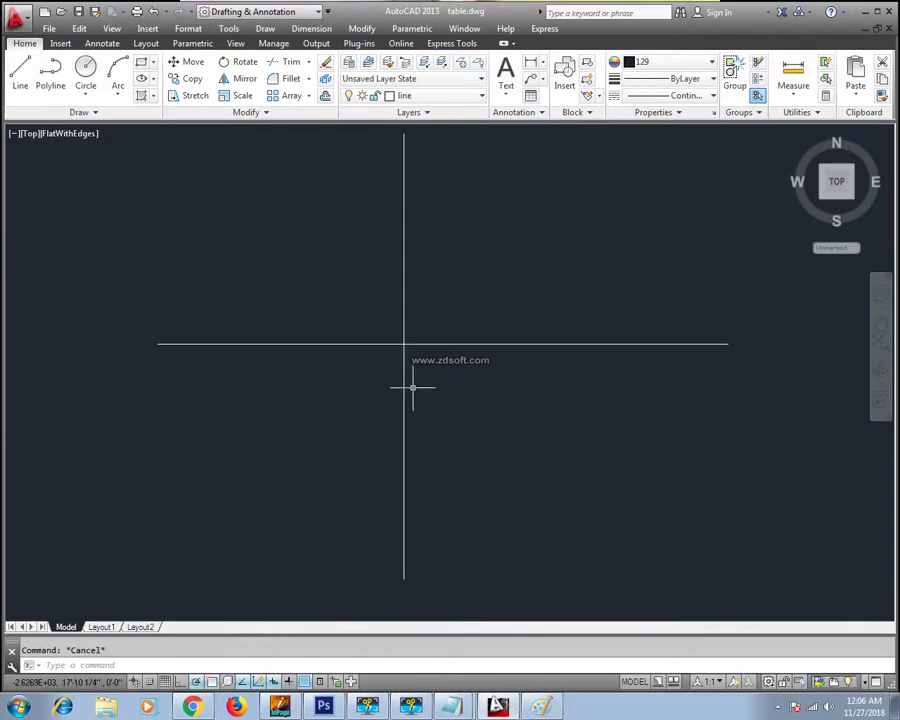
scroll(414, 370, "up", 2)
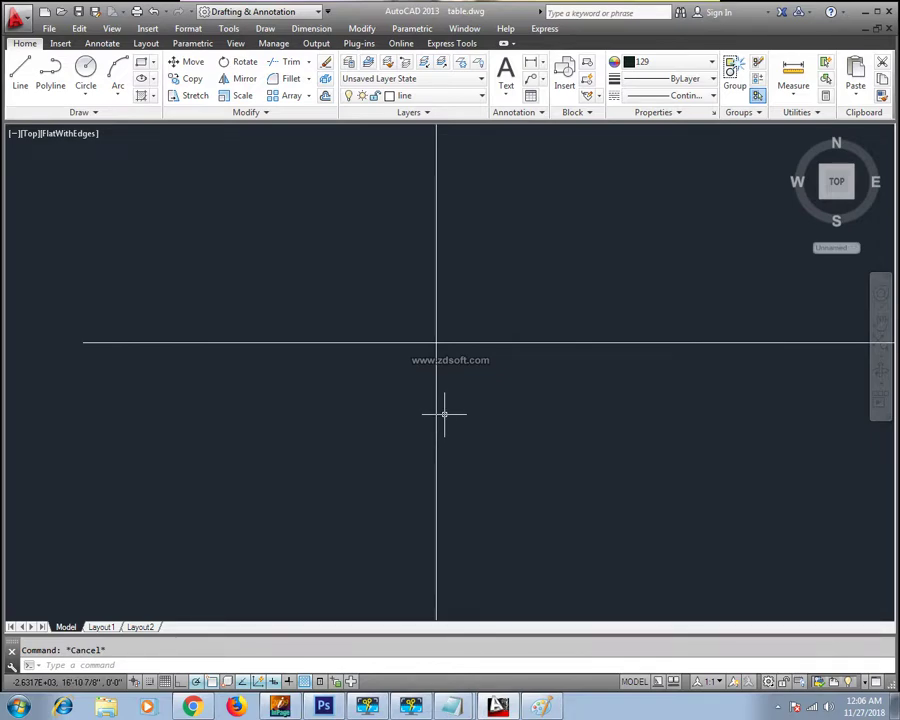
left_click(138, 663)
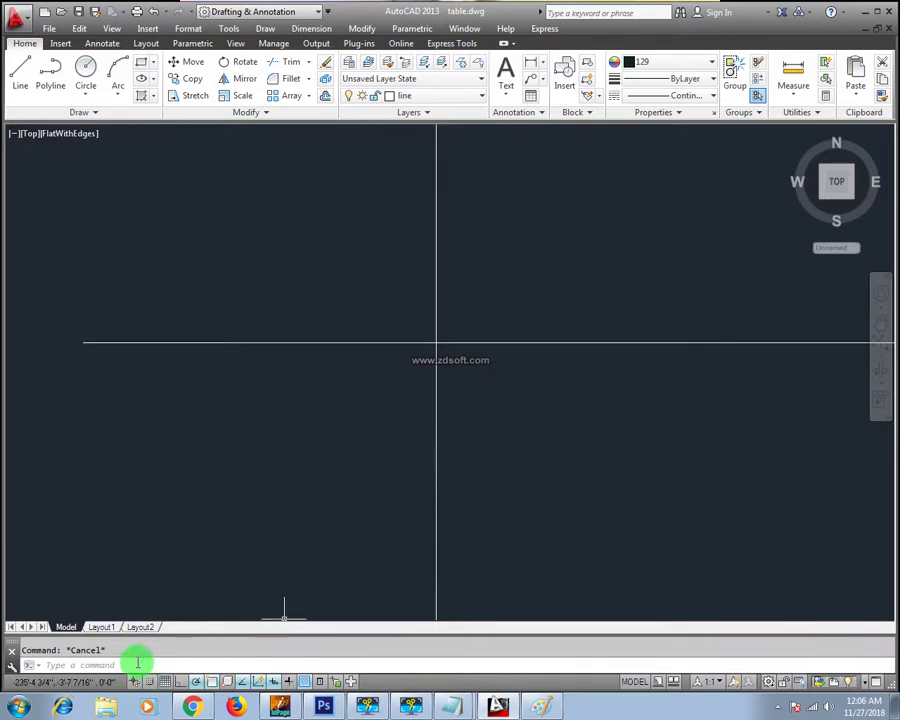
type("d")
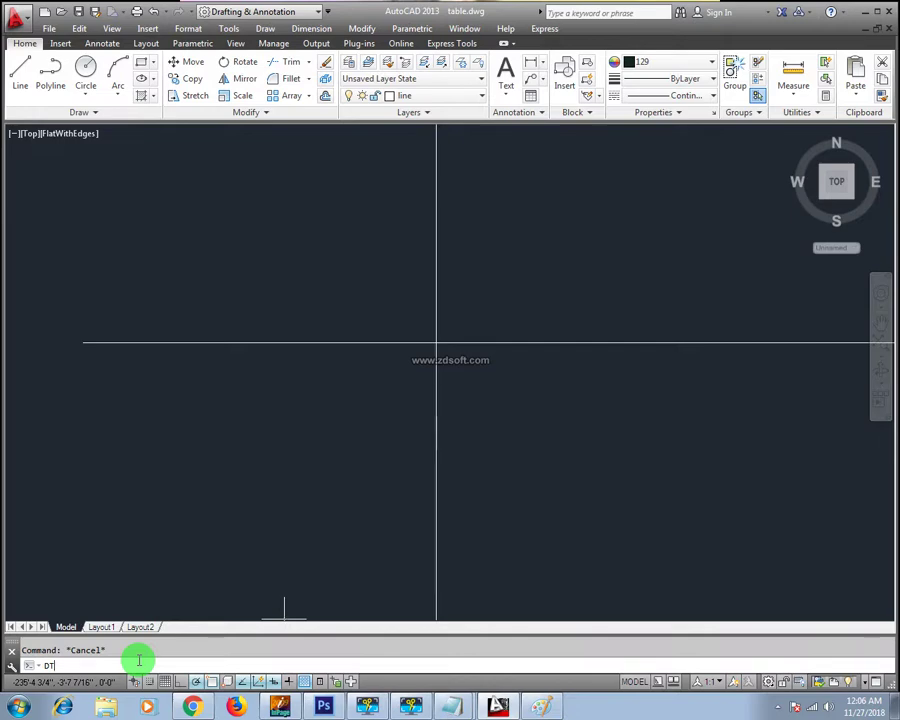
key("Return")
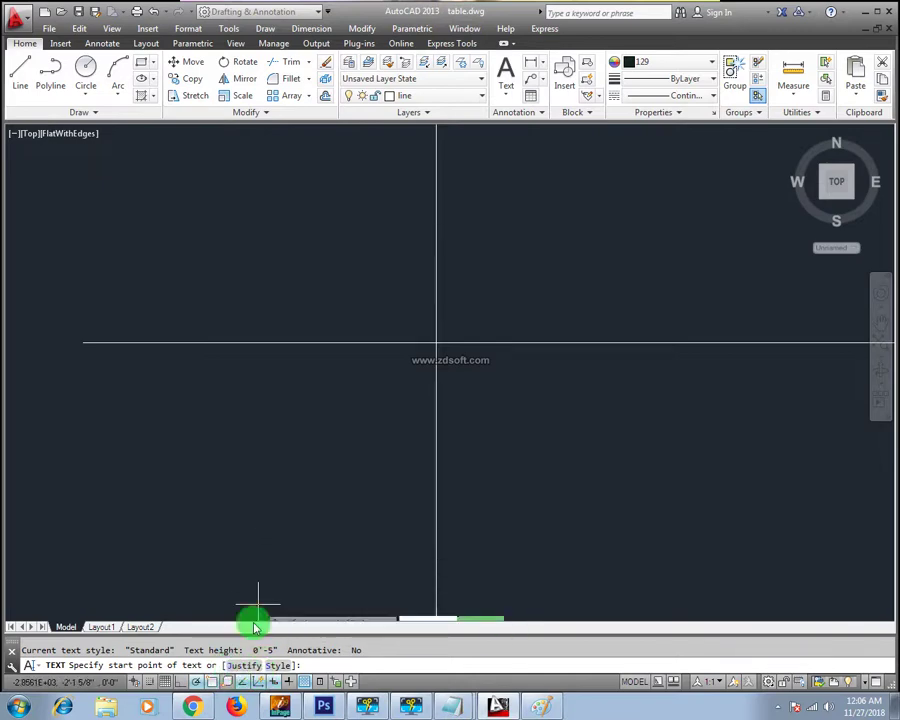
List the TEXT justification options, then cancel without placing any text.
left_click(233, 665)
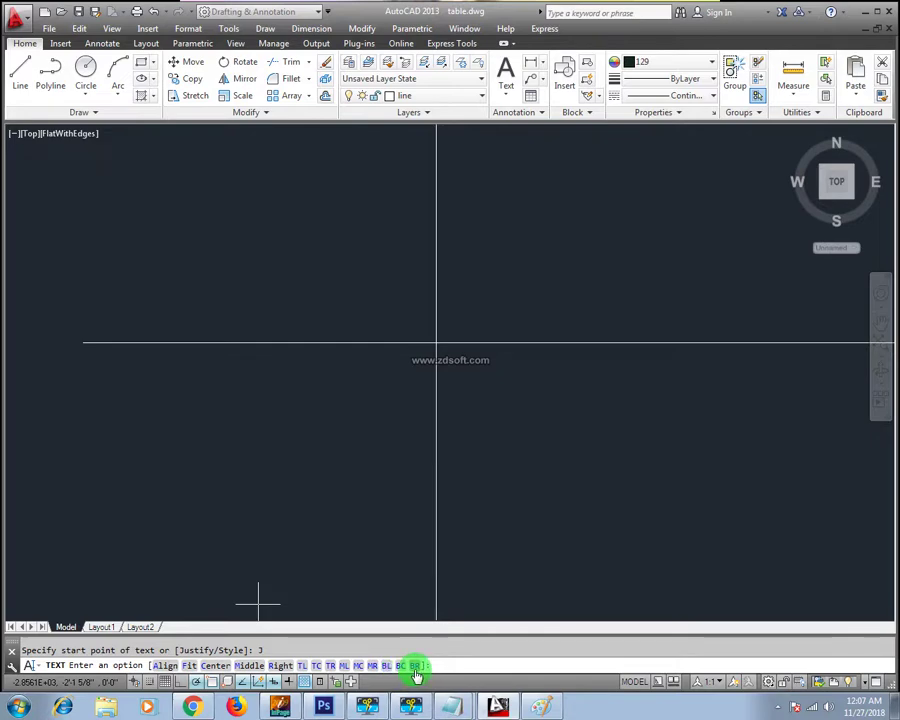
key("Down")
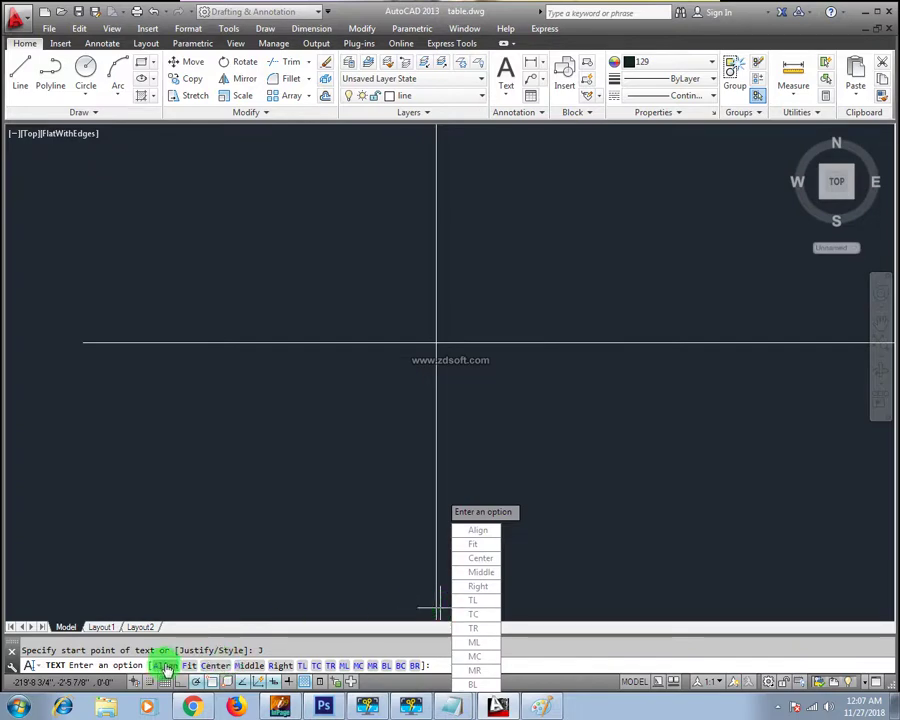
middle_click_drag(213, 416, 282, 495)
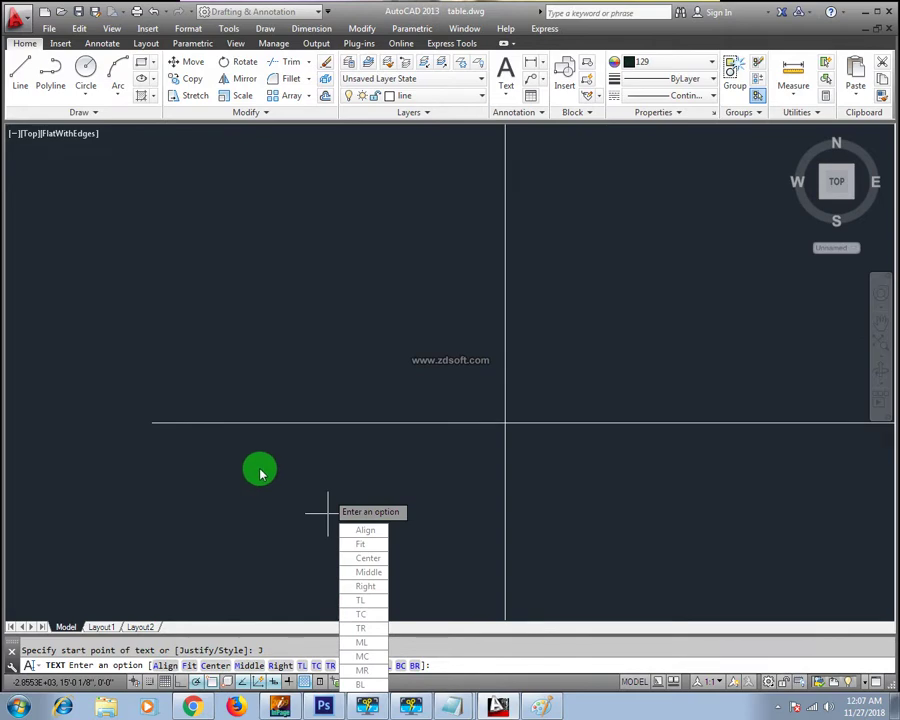
key("Escape")
middle_click_drag(246, 462, 202, 456)
Draw a short horizontal baseline line and zoom in to centre it in view.
type("l")
key("Return")
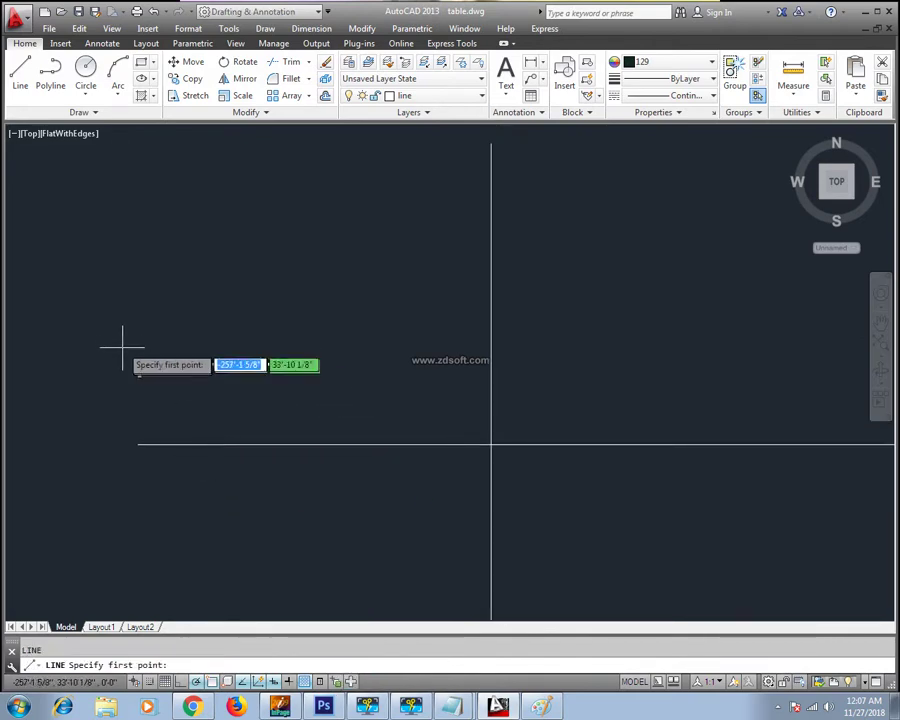
left_click(116, 292)
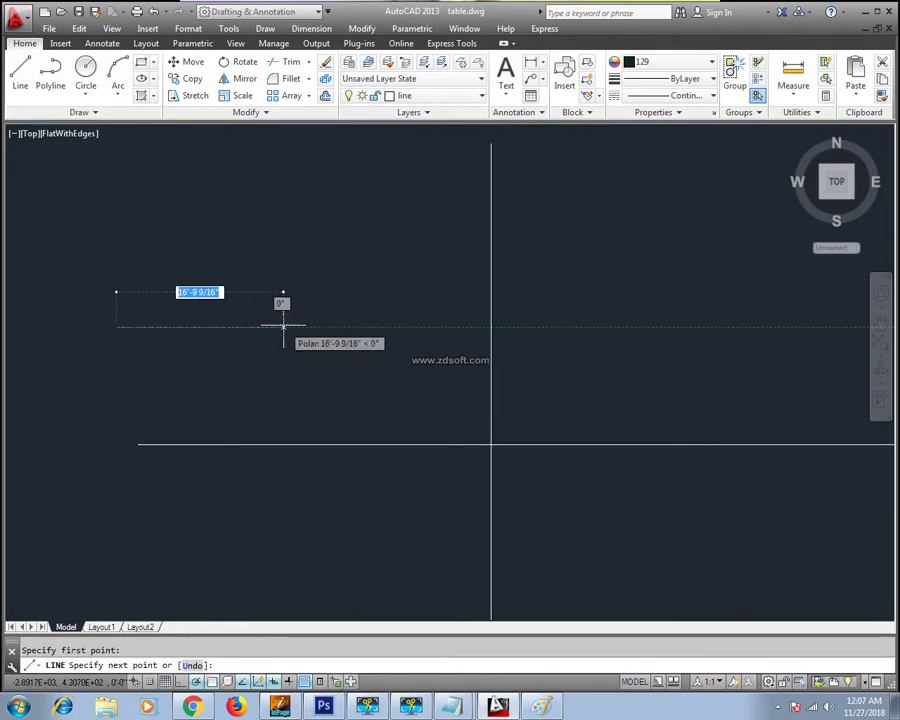
key("Escape")
middle_click_drag(283, 325, 278, 350)
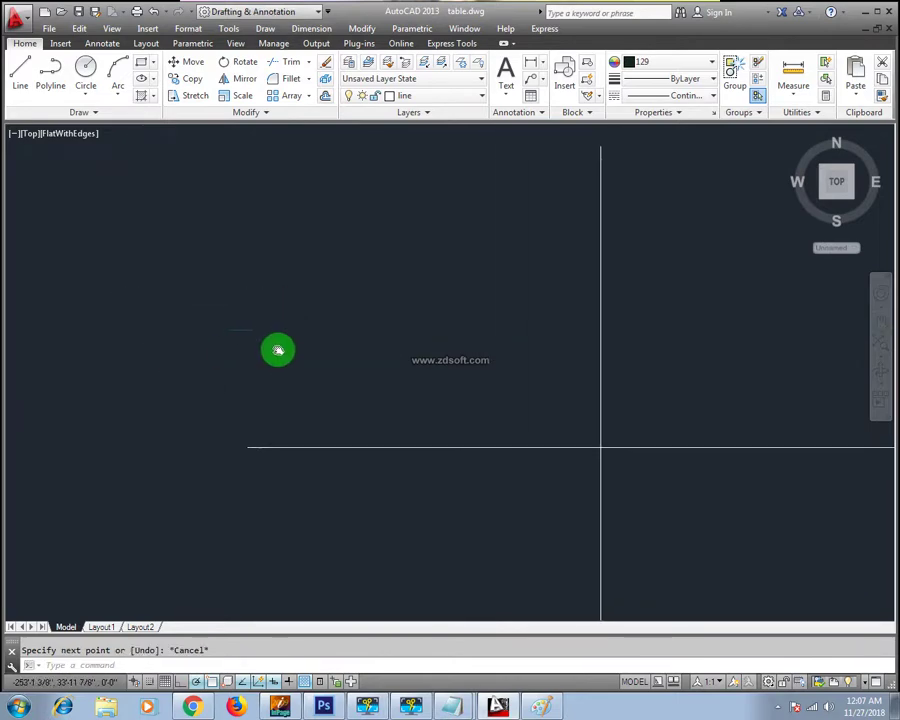
scroll(242, 326, "up", 3)
left_click(322, 266)
left_click(266, 372)
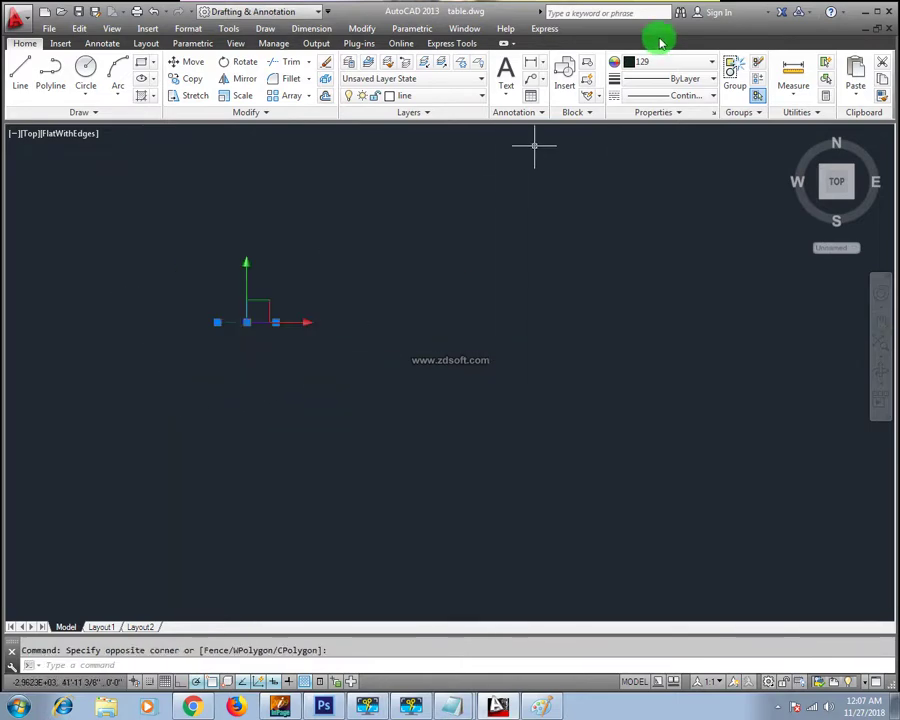
key("Escape")
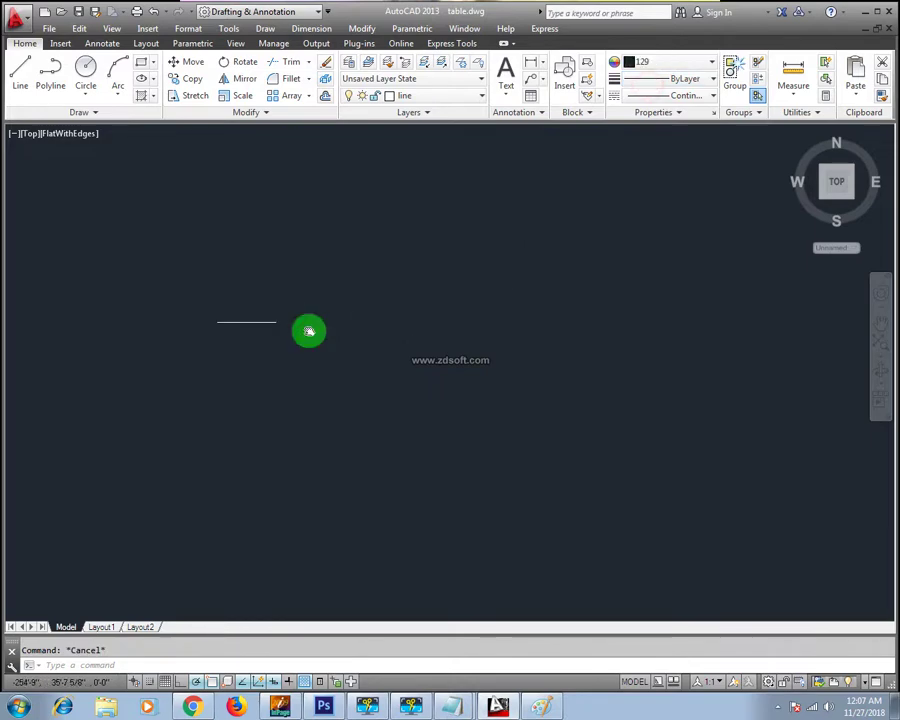
scroll(364, 320, "up", 3)
scroll(424, 340, "up", 2)
middle_click_drag(424, 340, 376, 350)
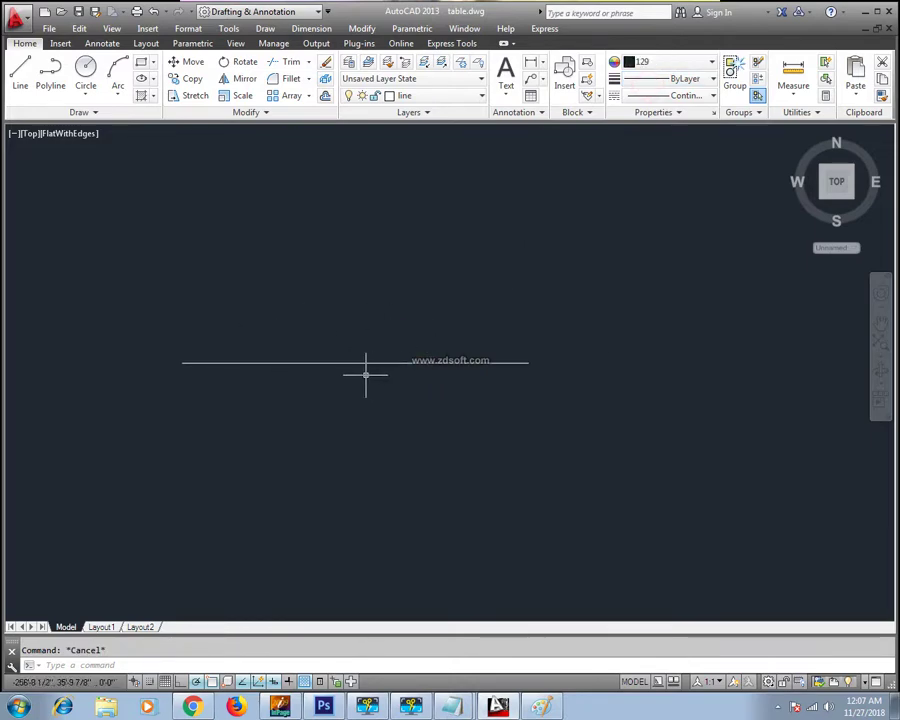
Start DT with Align justification, baseline running from the line's left to right endpoint.
type("DT")
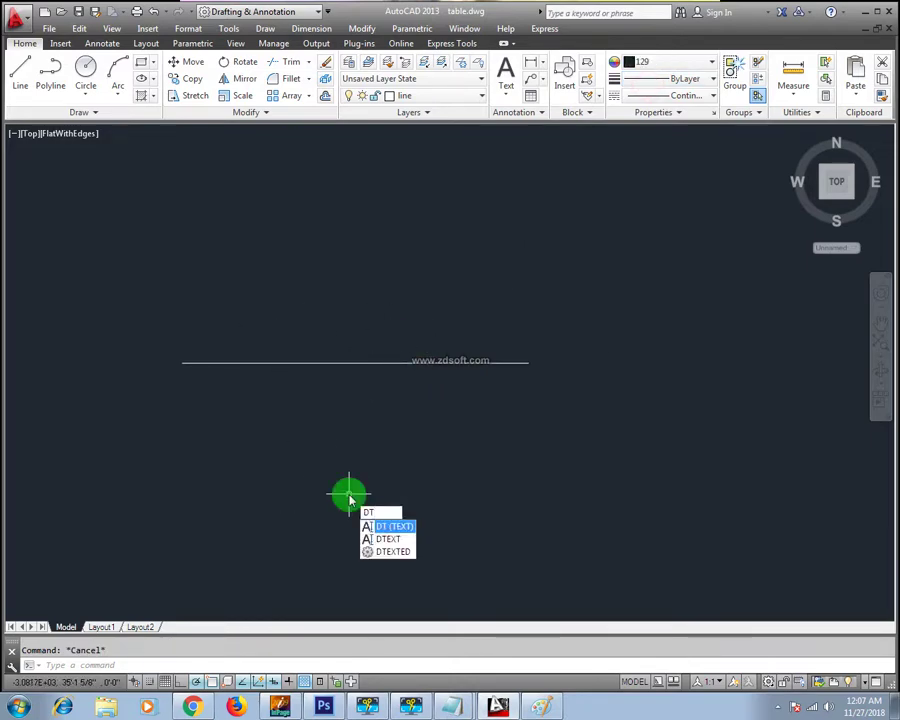
key("Return")
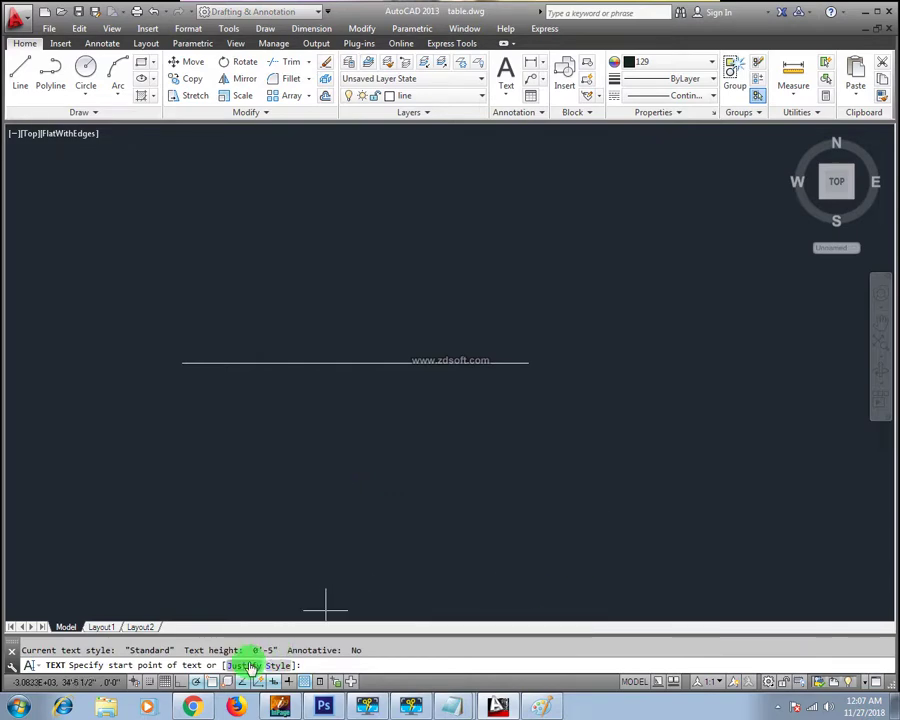
left_click(250, 665)
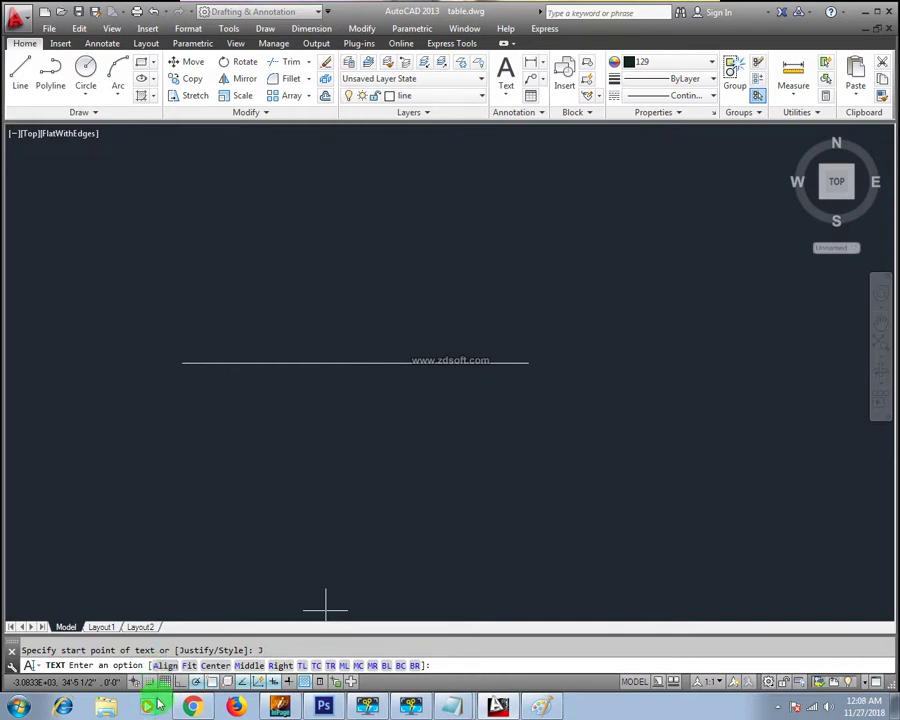
left_click(161, 665)
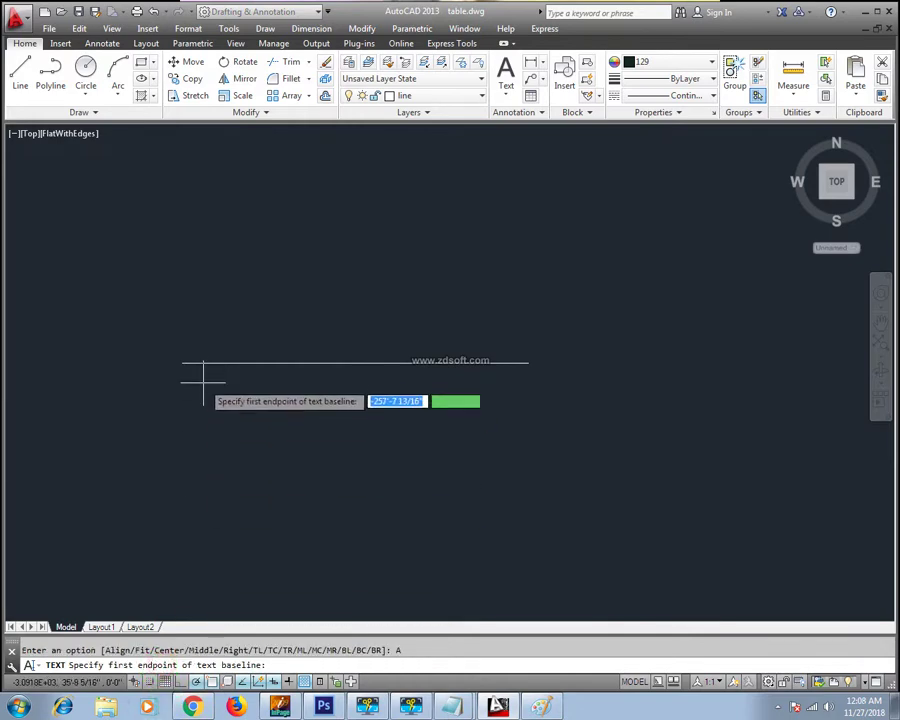
left_click(85, 680)
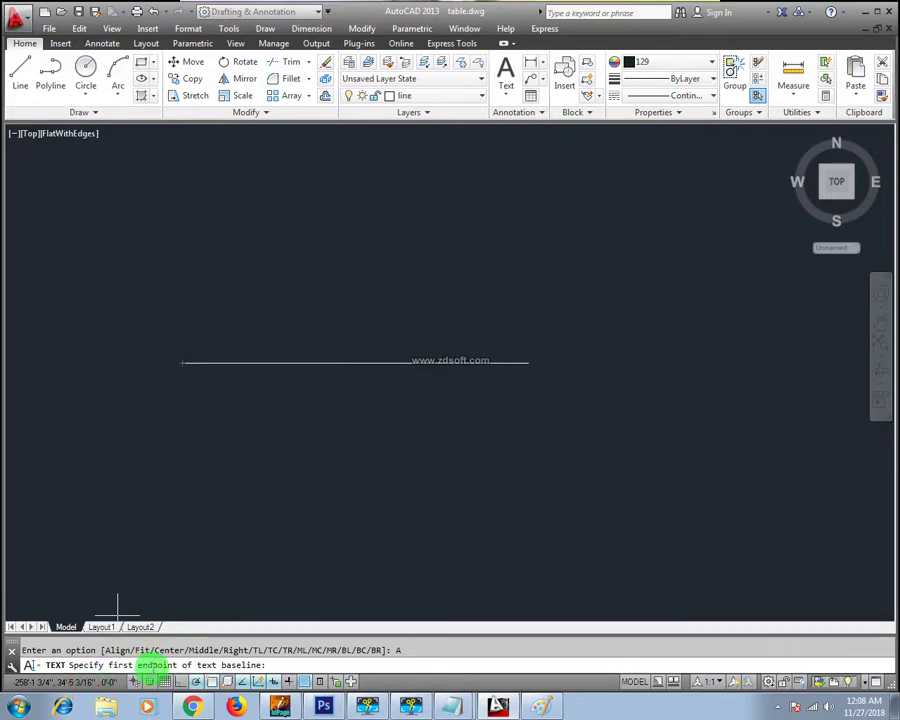
left_click(182, 362)
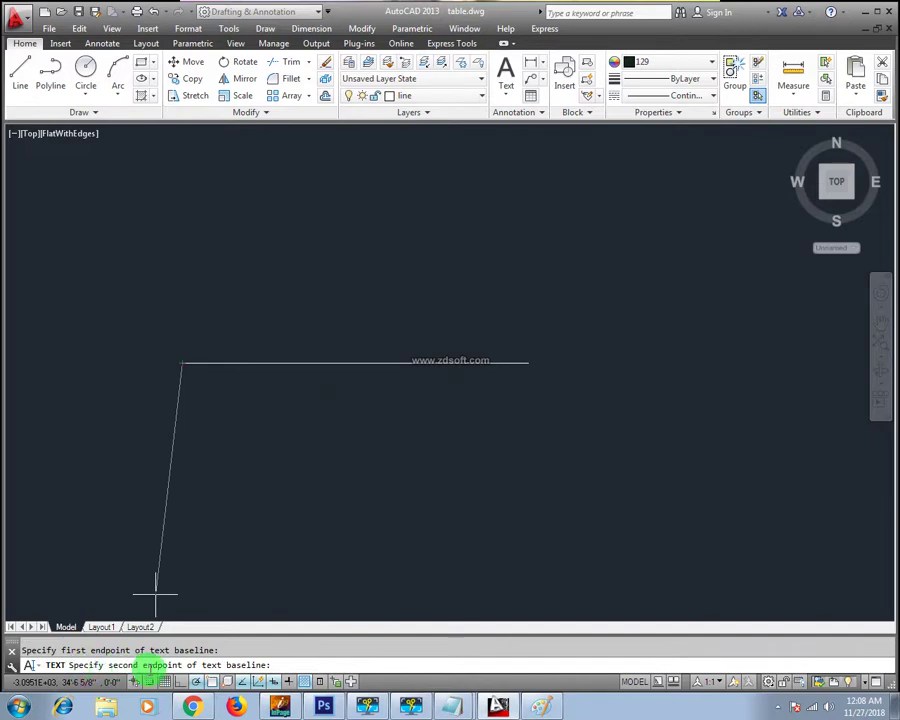
left_click(528, 362)
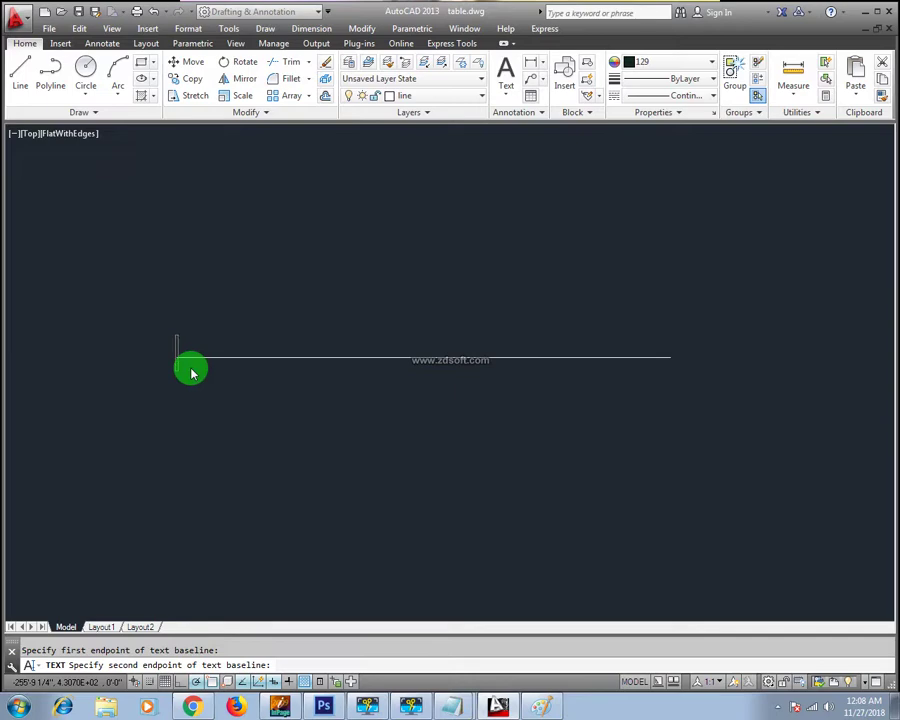
Finish entering the AUTOCAD text stretched along the baseline.
scroll(188, 364, "down", 5)
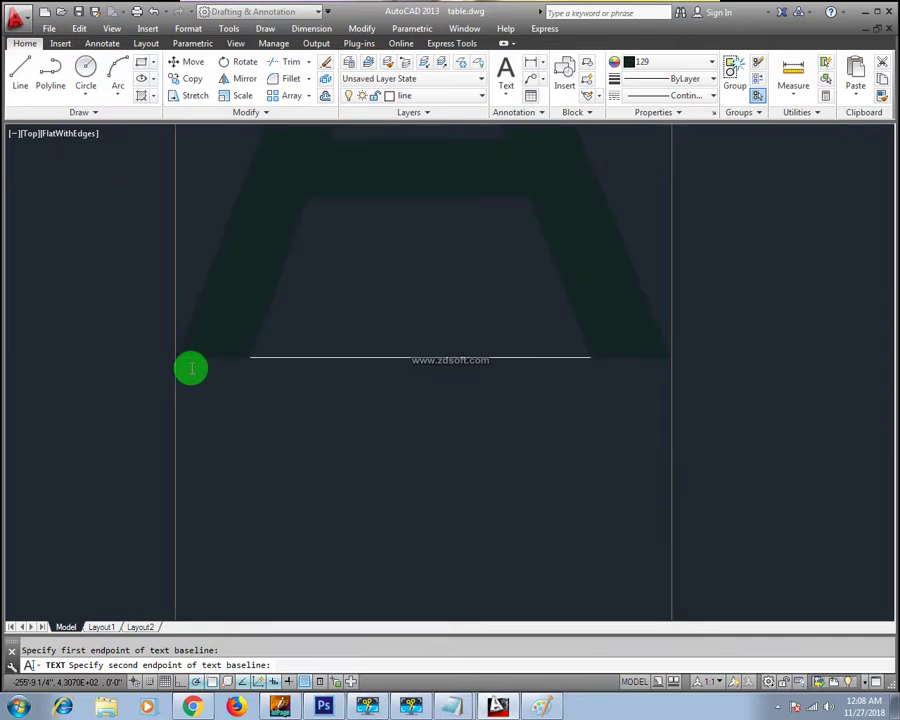
scroll(409, 393, "up", 3)
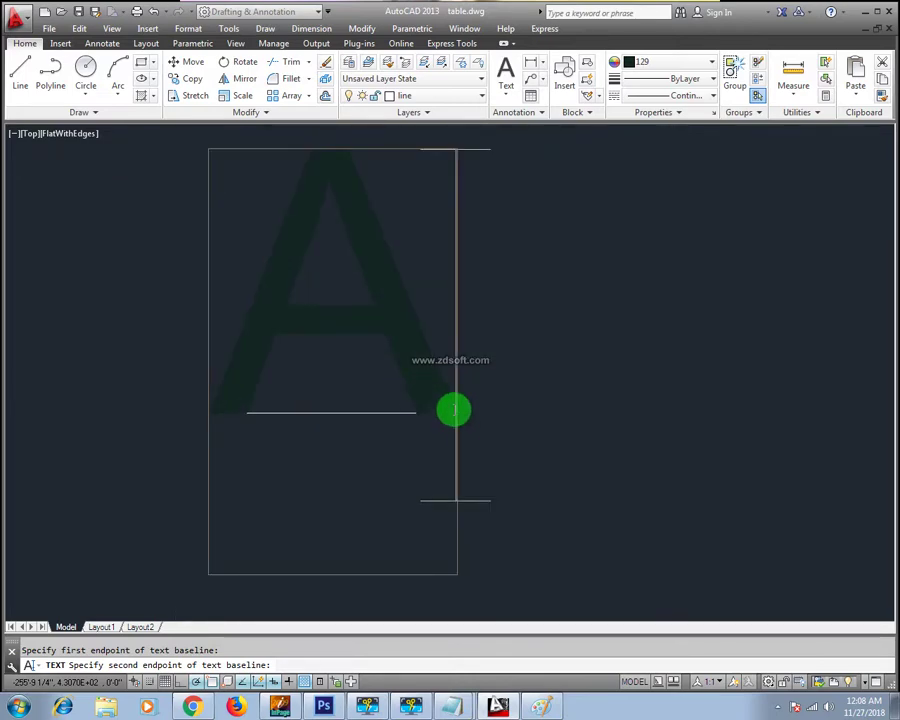
scroll(452, 408, "up", 3)
scroll(380, 418, "down", 3)
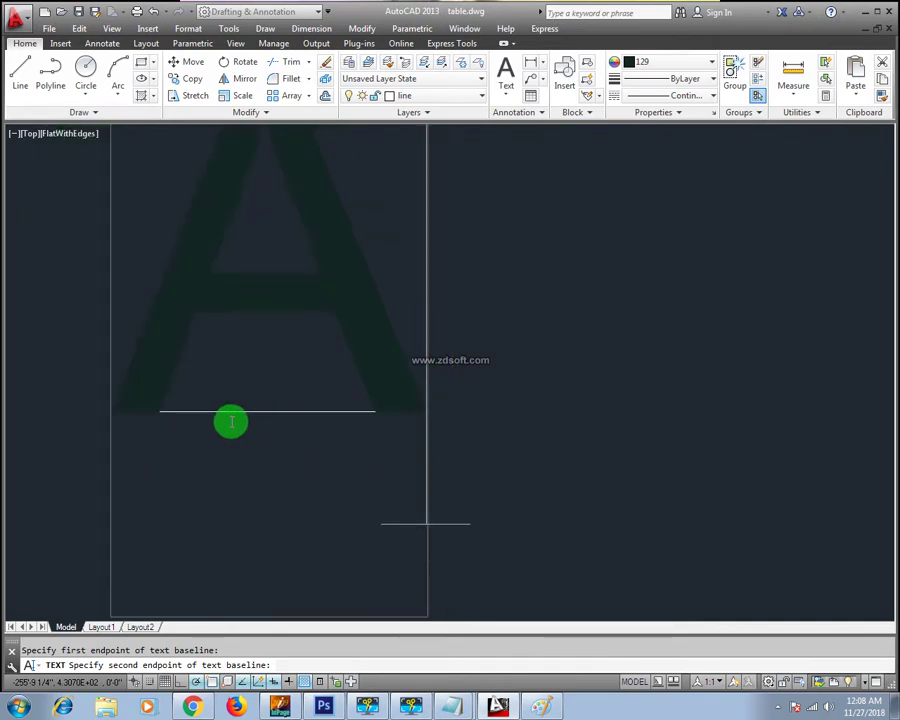
scroll(290, 421, "down", 2)
scroll(320, 330, "down", 1)
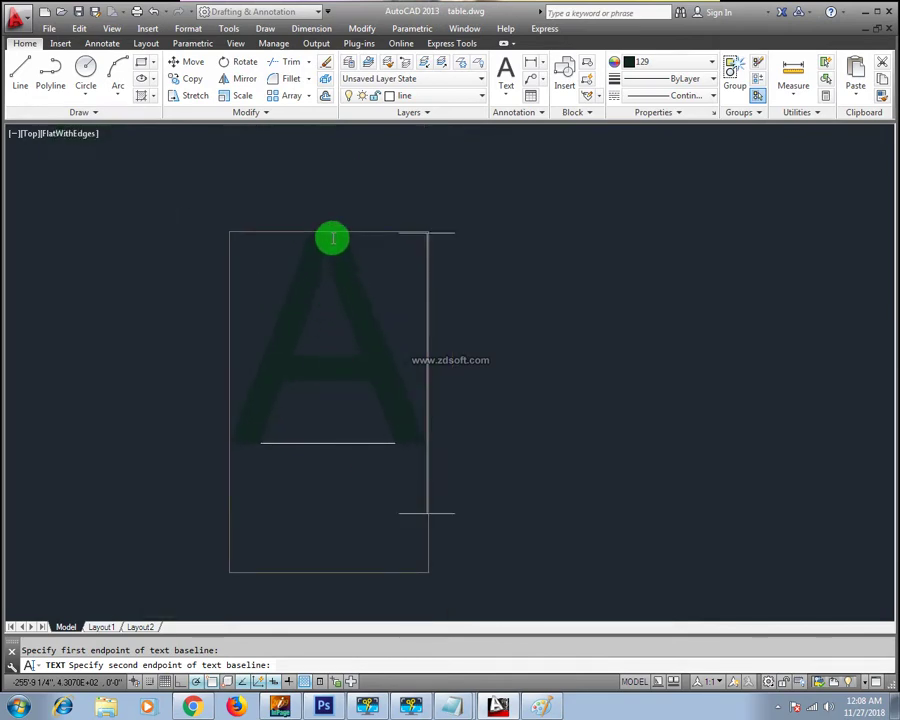
scroll(405, 492, "up", 2)
middle_click_drag(352, 437, 374, 500)
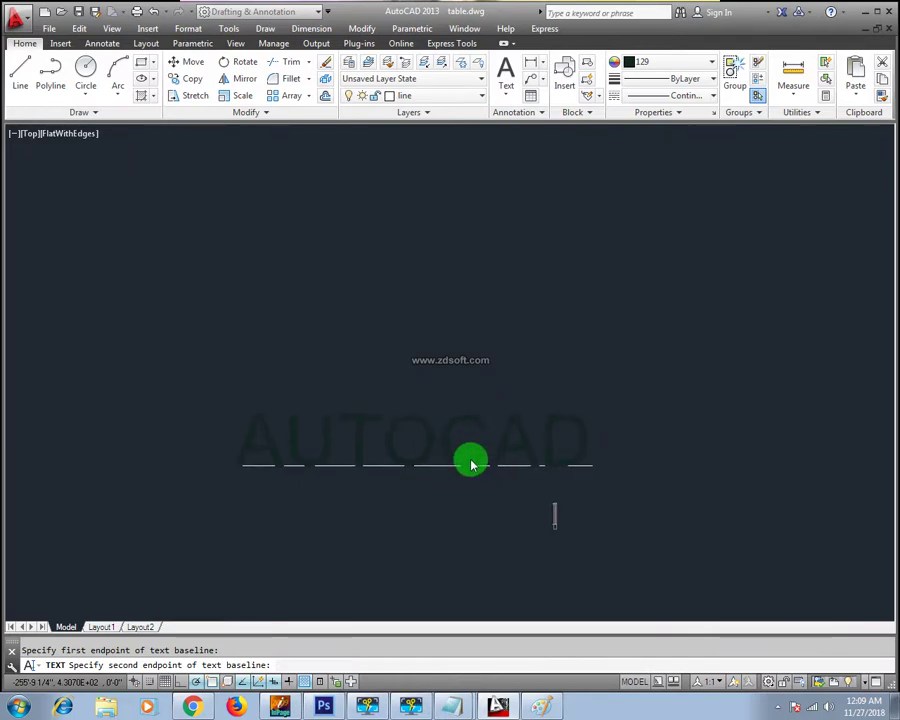
left_click(430, 486)
Commit the AUTOCAD text and clear the stray selection window.
key("Escape")
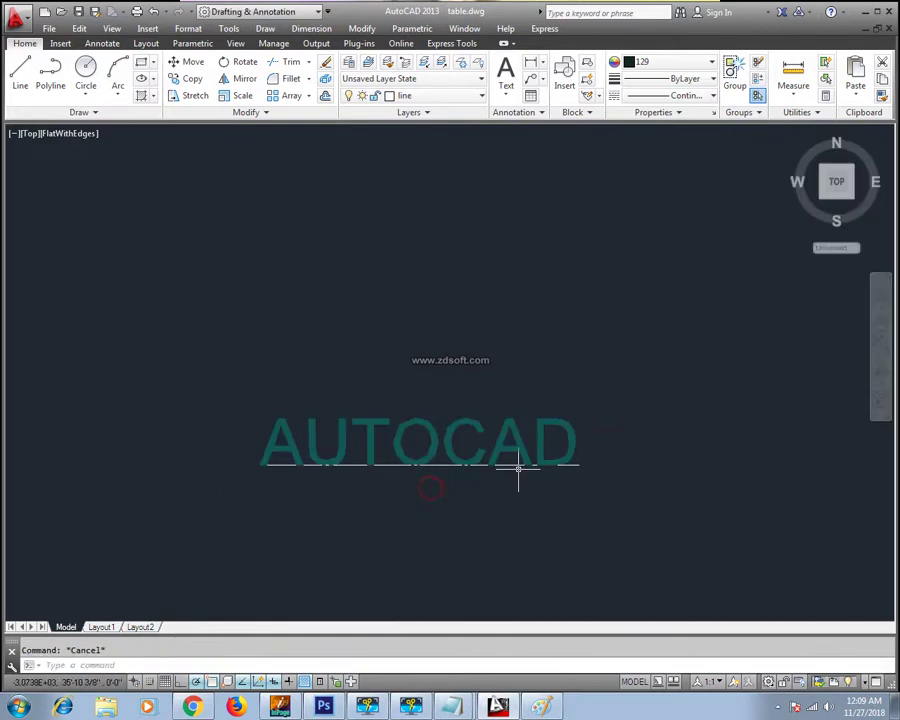
left_click(516, 466)
left_click(474, 508)
key("Escape")
Zoom and pan to centre the AUTOCAD text and its baseline in view.
scroll(263, 477, "up", 2)
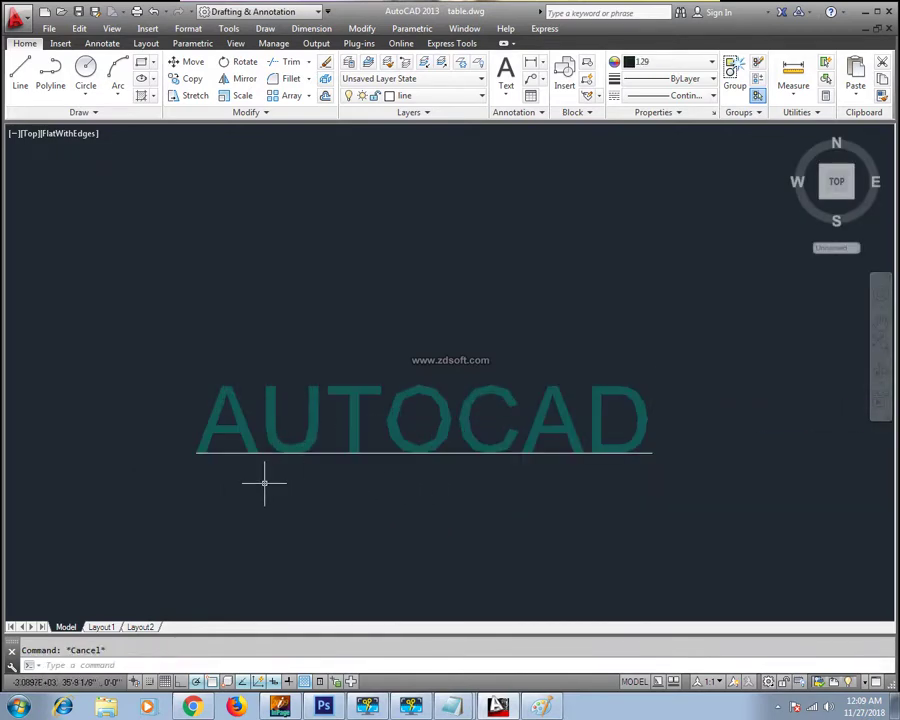
scroll(184, 440, "up", 2)
scroll(184, 427, "up", 3)
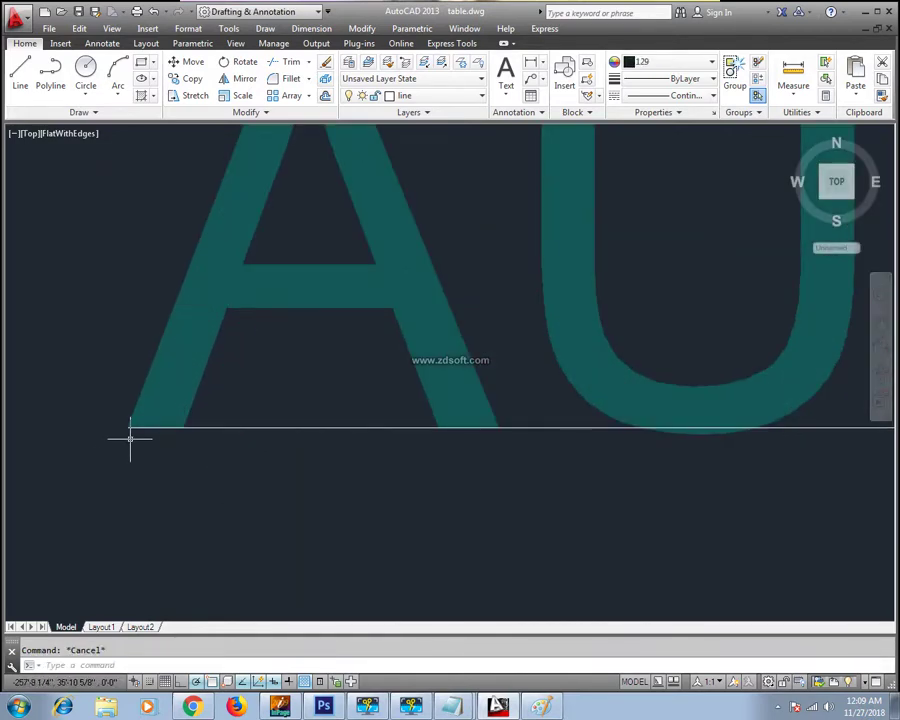
scroll(130, 437, "up", 5)
scroll(128, 435, "down", 6)
scroll(670, 474, "right", 3)
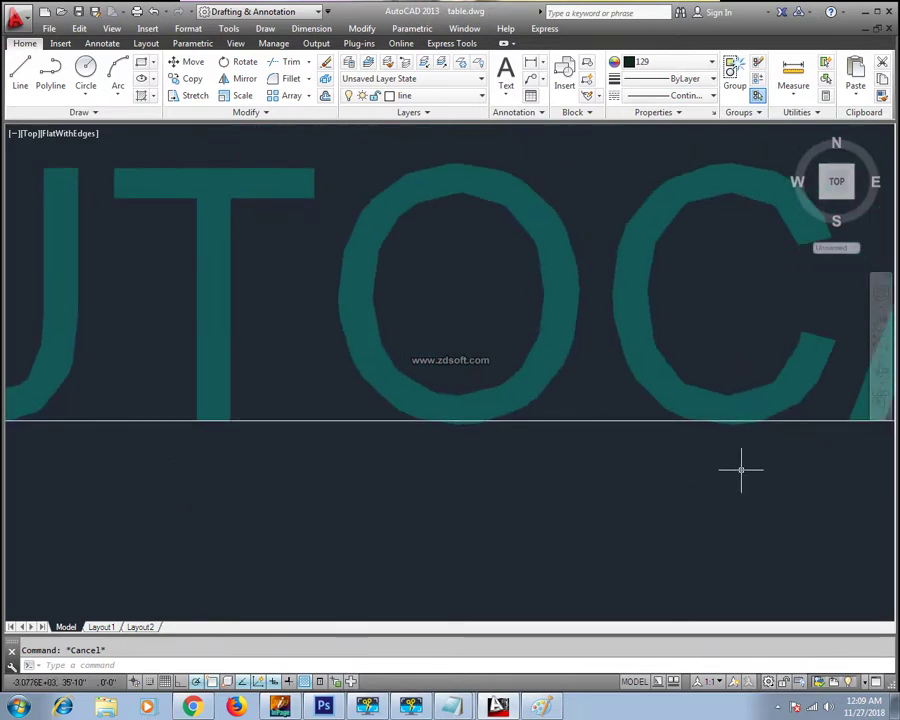
scroll(600, 470, "down", 8)
scroll(448, 482, "right", 2)
scroll(437, 490, "up", 4)
middle_click_drag(189, 490, 578, 470)
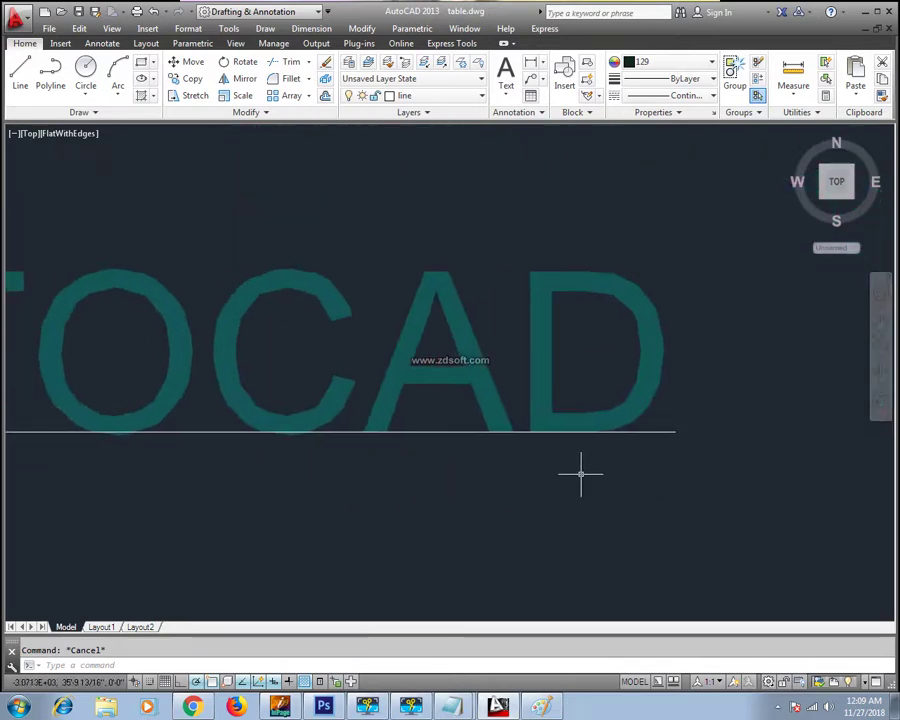
scroll(348, 496, "down", 3)
middle_click_drag(348, 496, 507, 500)
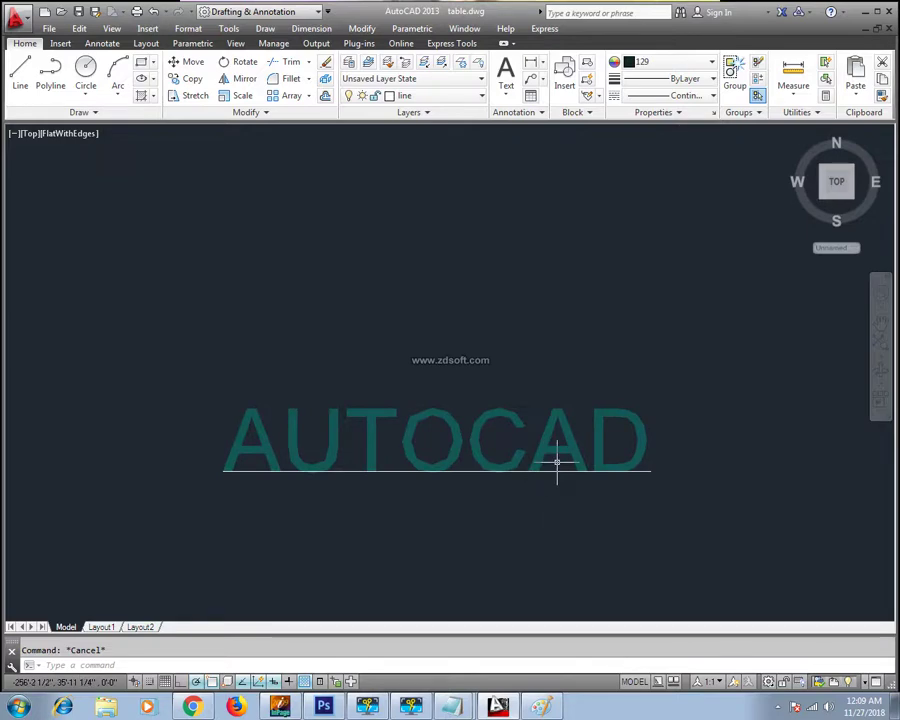
Draw a diagonal line to the right of the AUTOCAD text.
type("l")
key("Return")
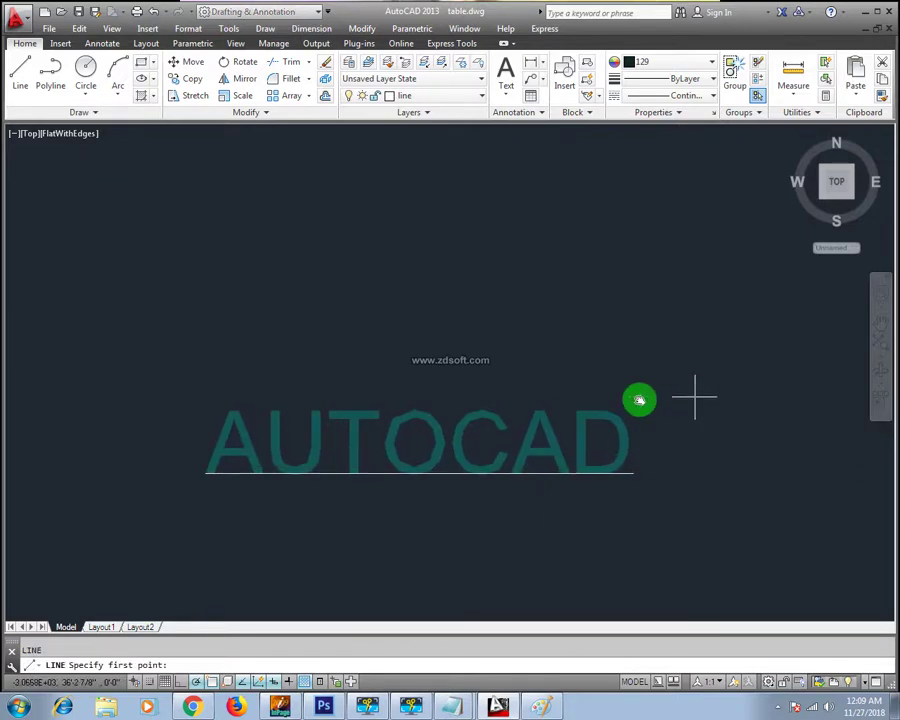
left_click(600, 345)
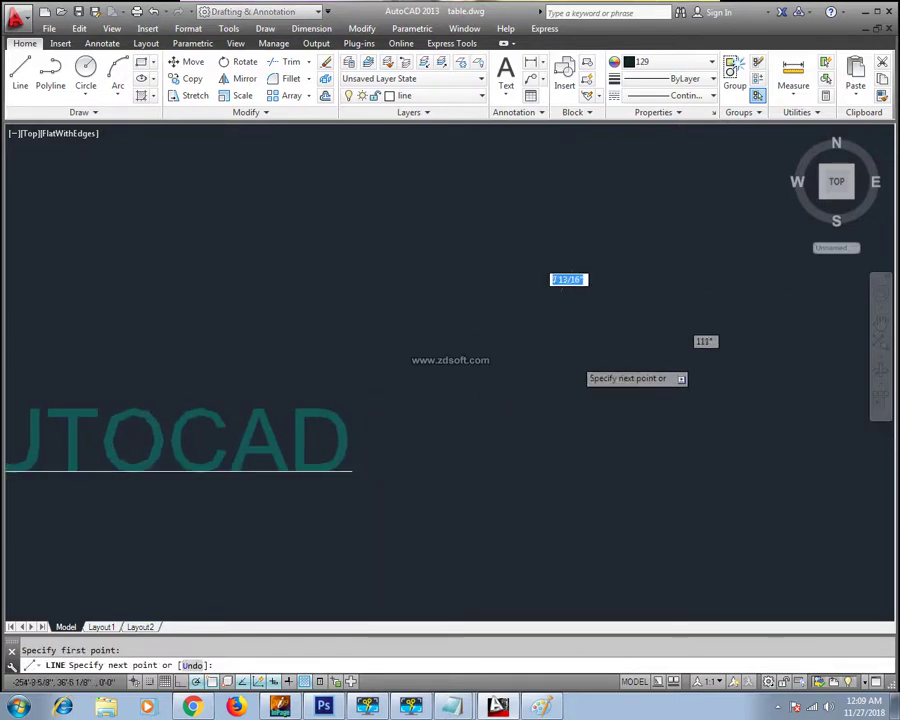
left_click(515, 409)
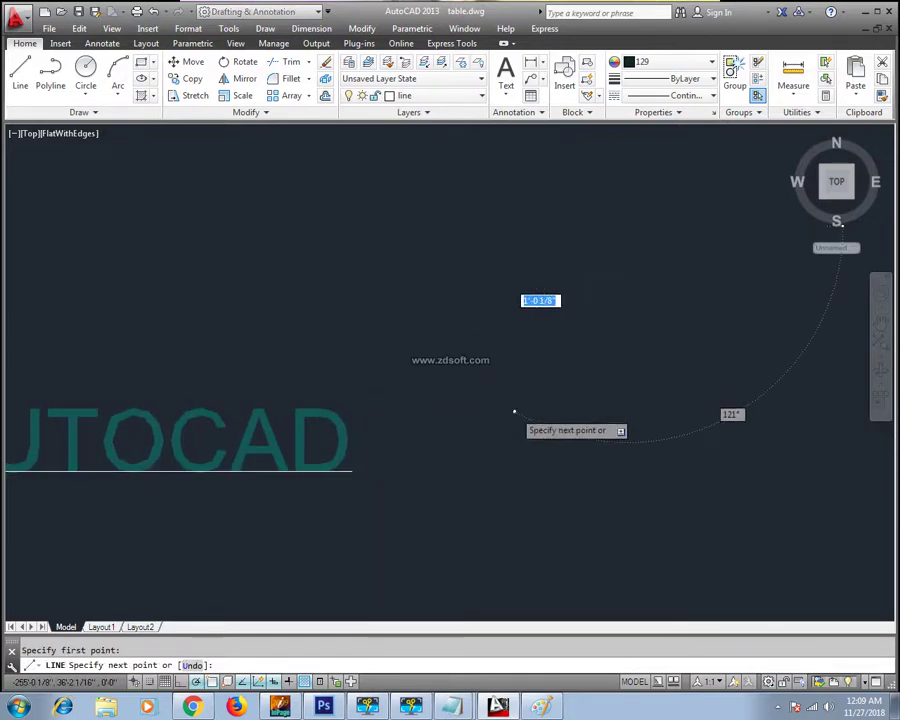
key("Escape")
middle_click_drag(611, 333, 583, 378)
left_click(583, 378)
key("Escape")
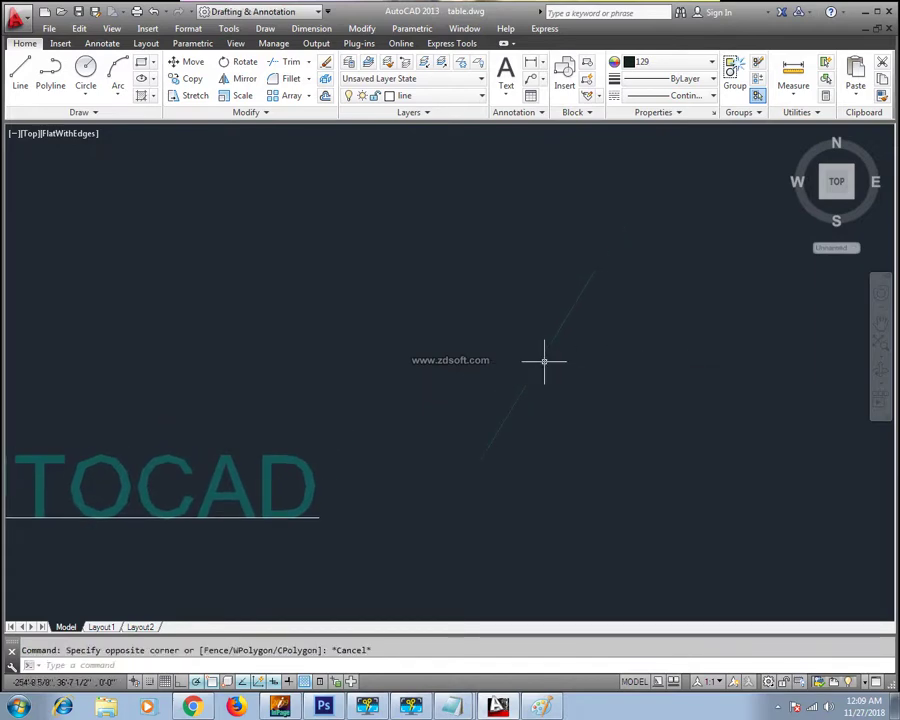
Start aligned TEXT between the diagonal line's lower and upper ends and type AUTOCAD.
type("text")
key("Return")
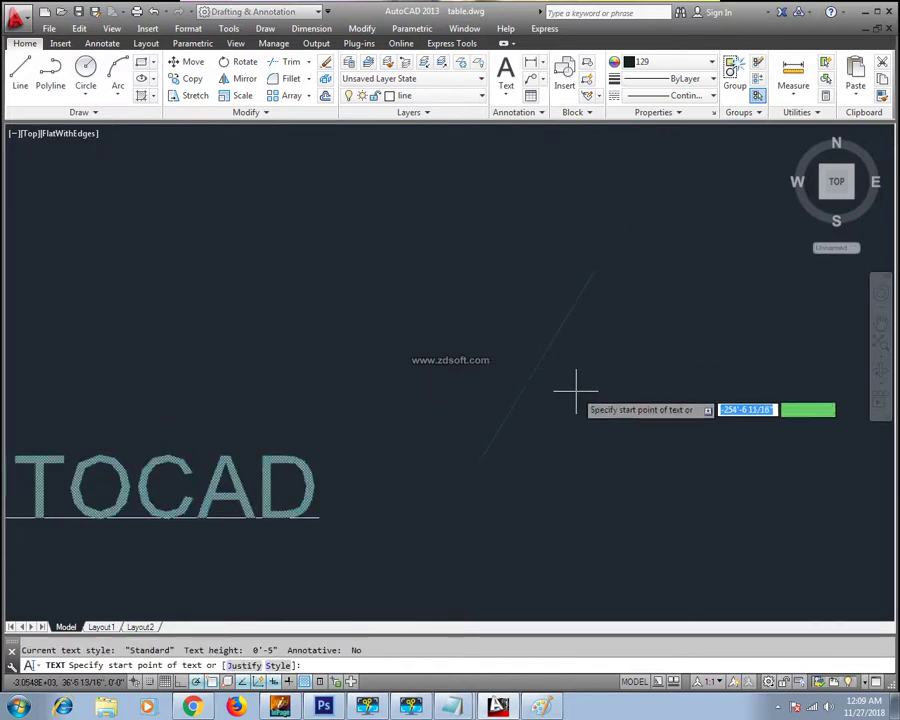
left_click(243, 665)
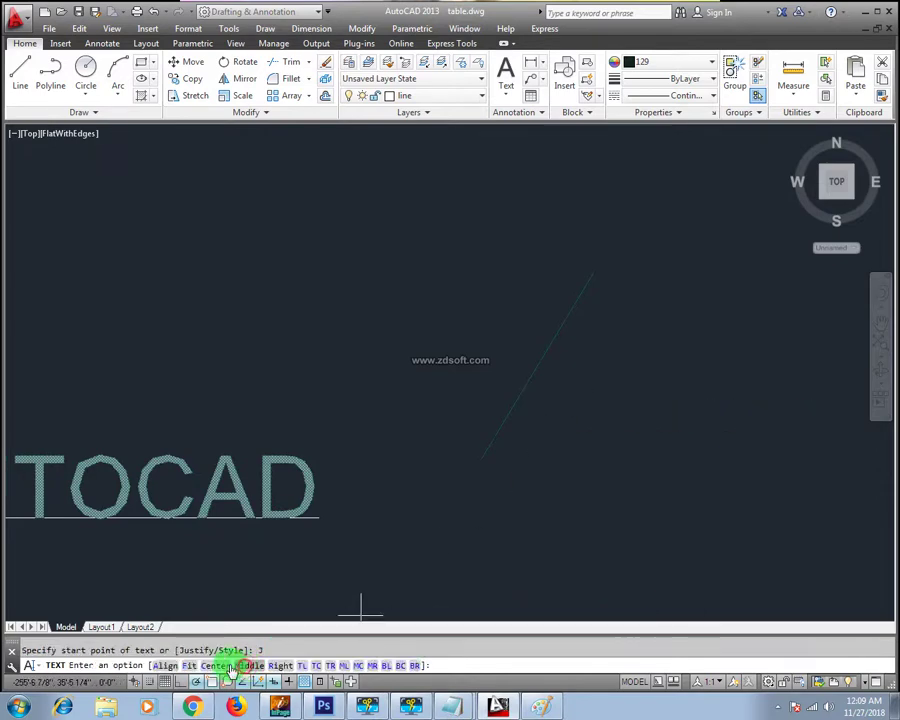
left_click(150, 665)
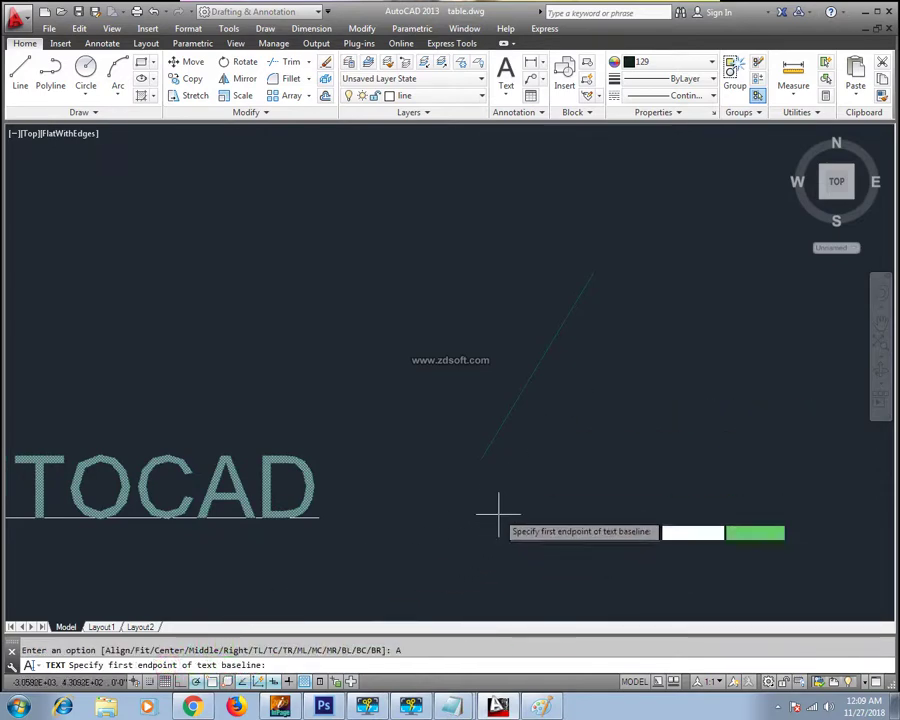
left_click(481, 458)
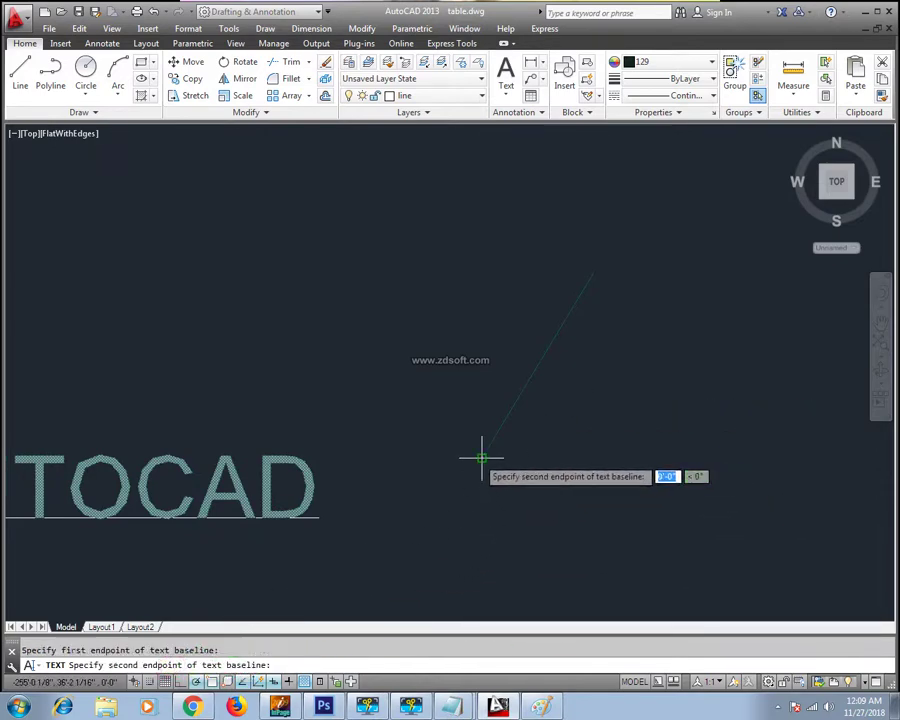
left_click(593, 271)
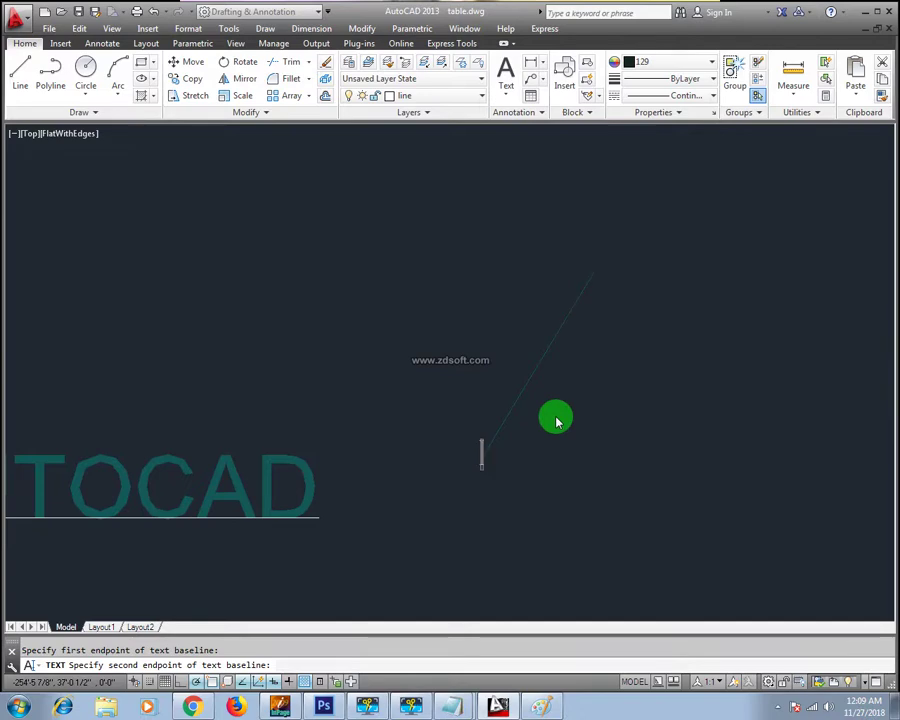
type("AUTO")
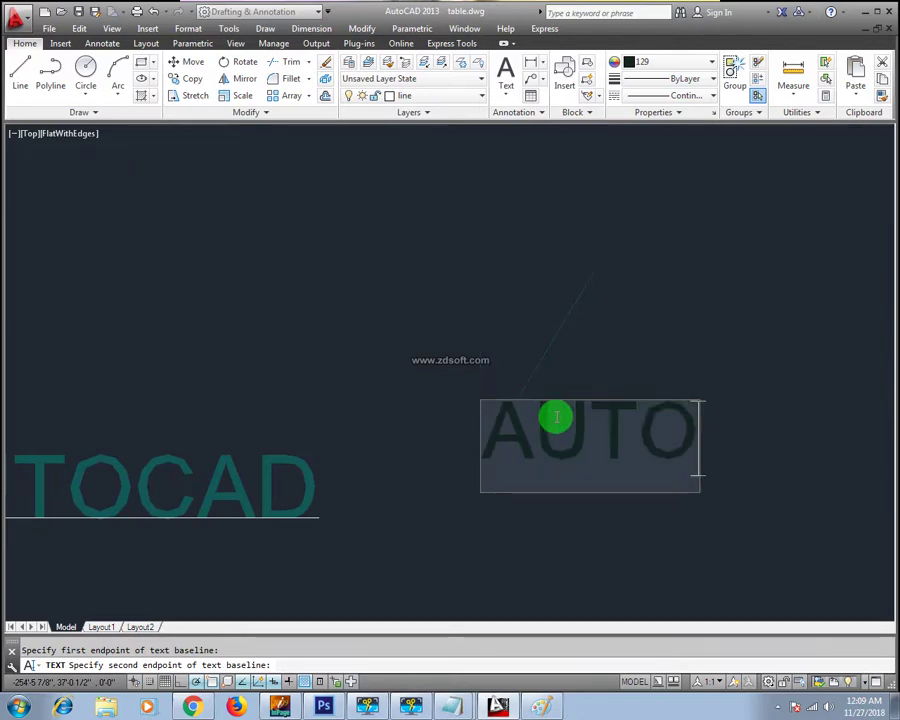
type("CAD")
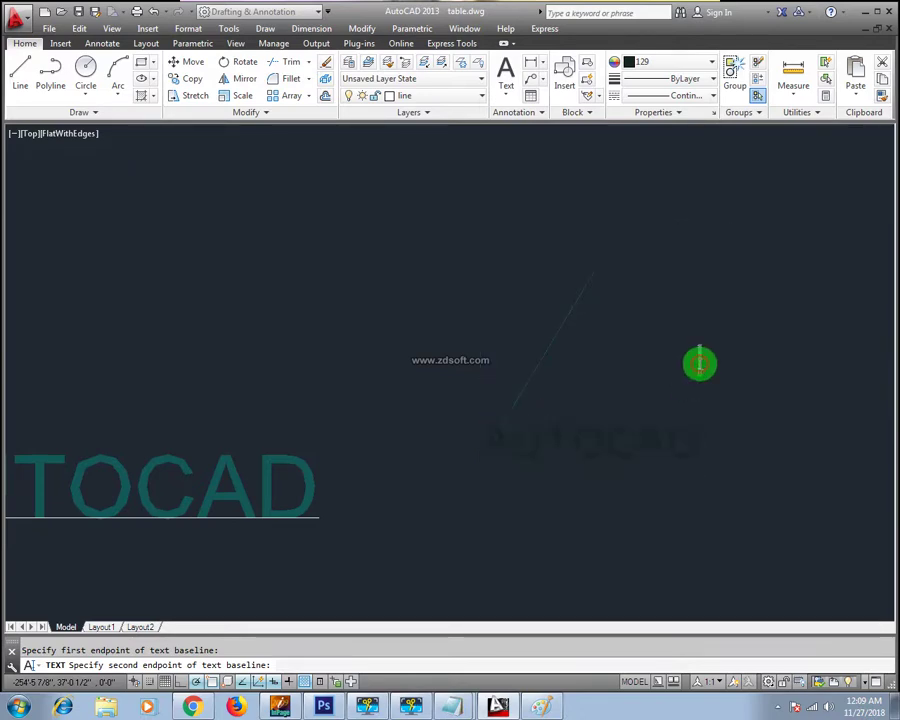
scroll(590, 457, "up", 2)
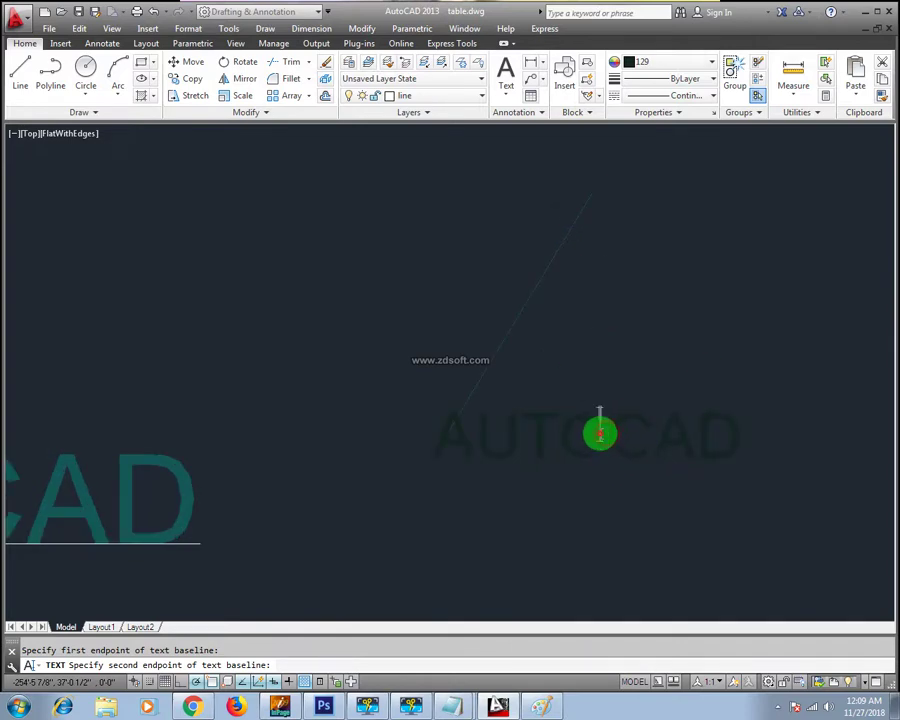
left_click(566, 425)
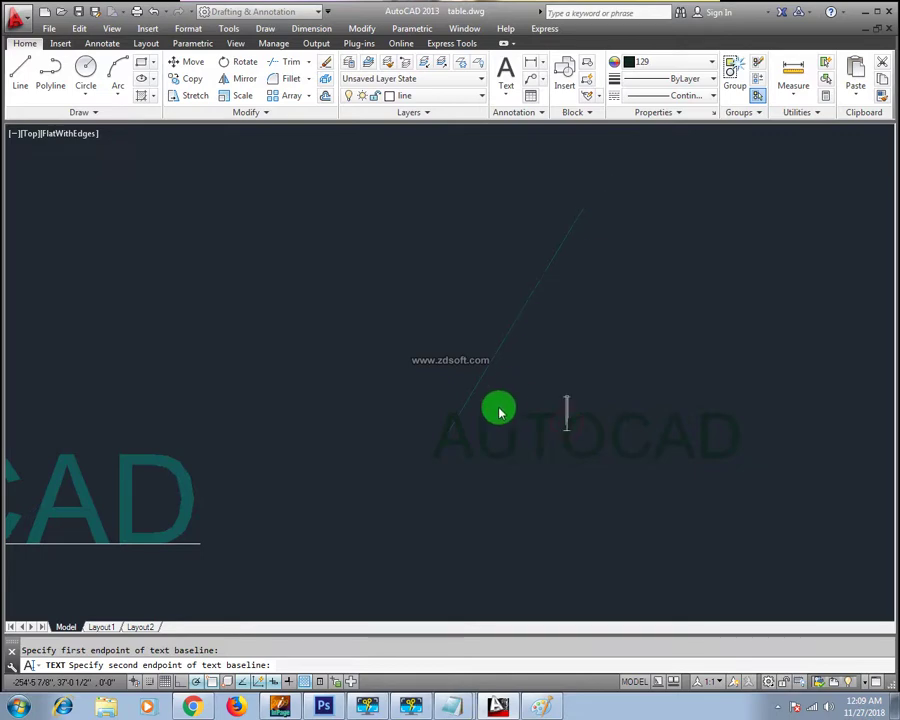
scroll(570, 402, "down", 2)
scroll(570, 402, "down", 2)
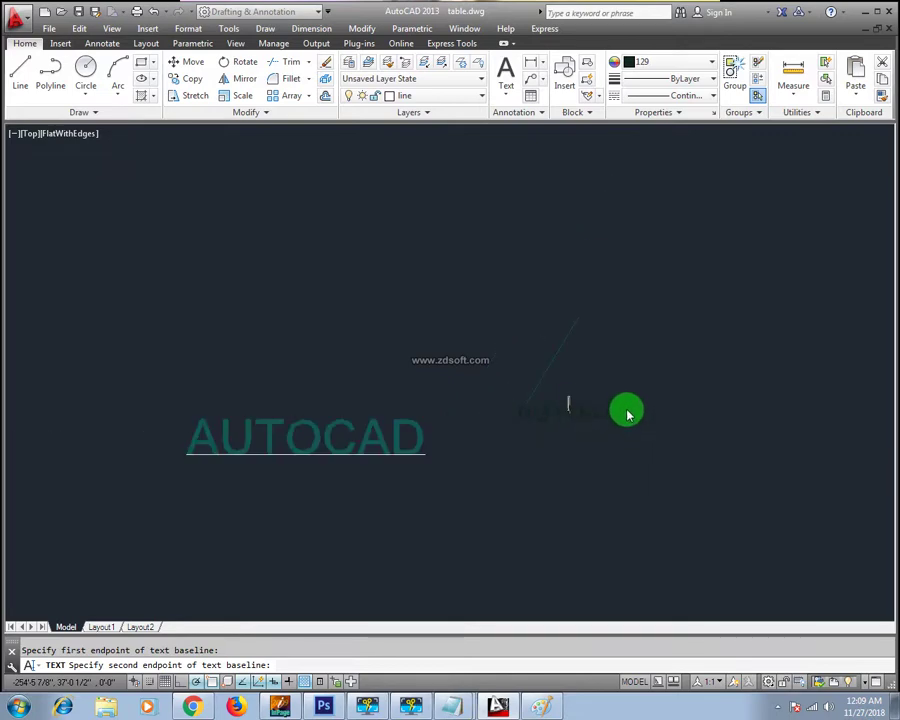
key("Escape")
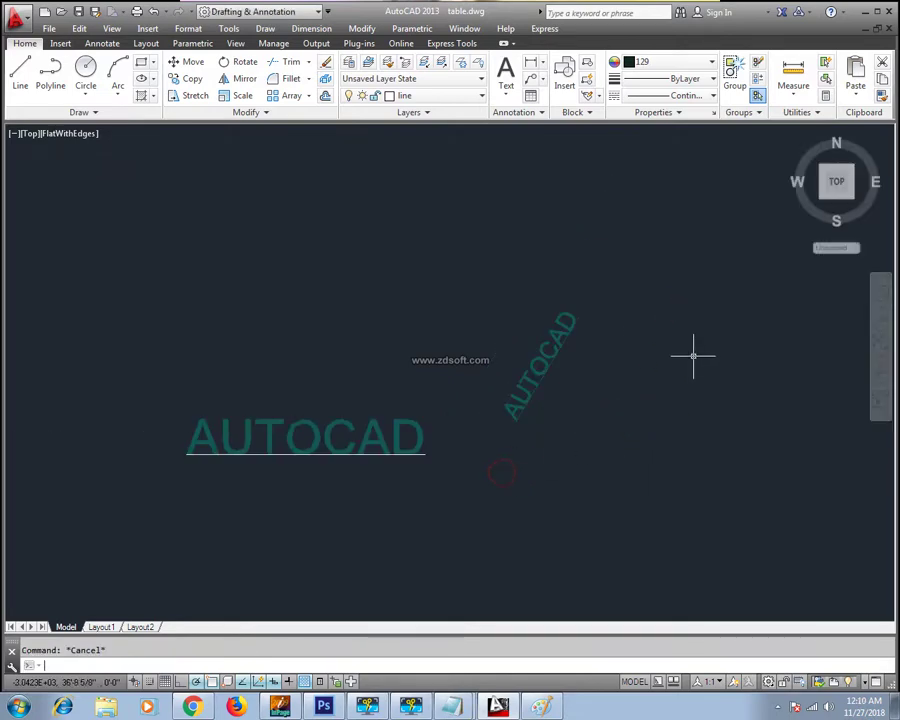
scroll(570, 428, "up", 2)
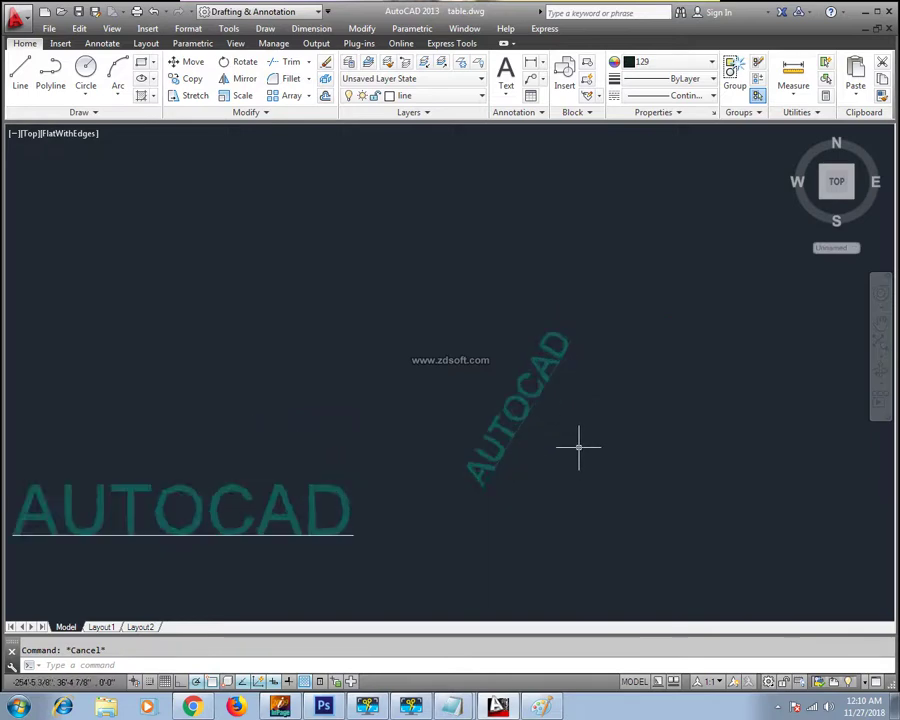
scroll(566, 450, "up", 2)
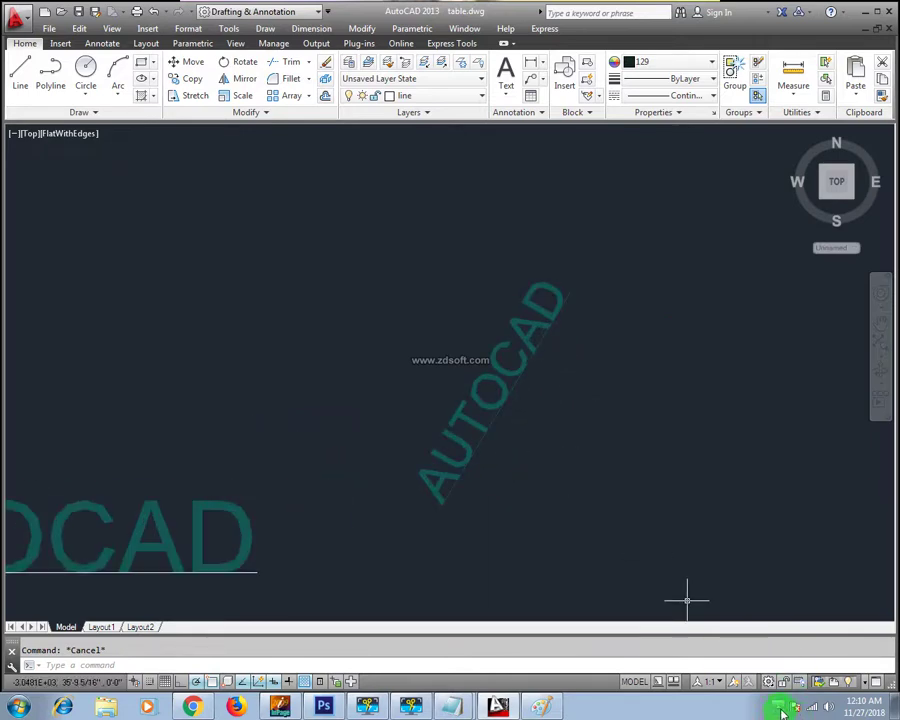
scroll(593, 523, "up", 3)
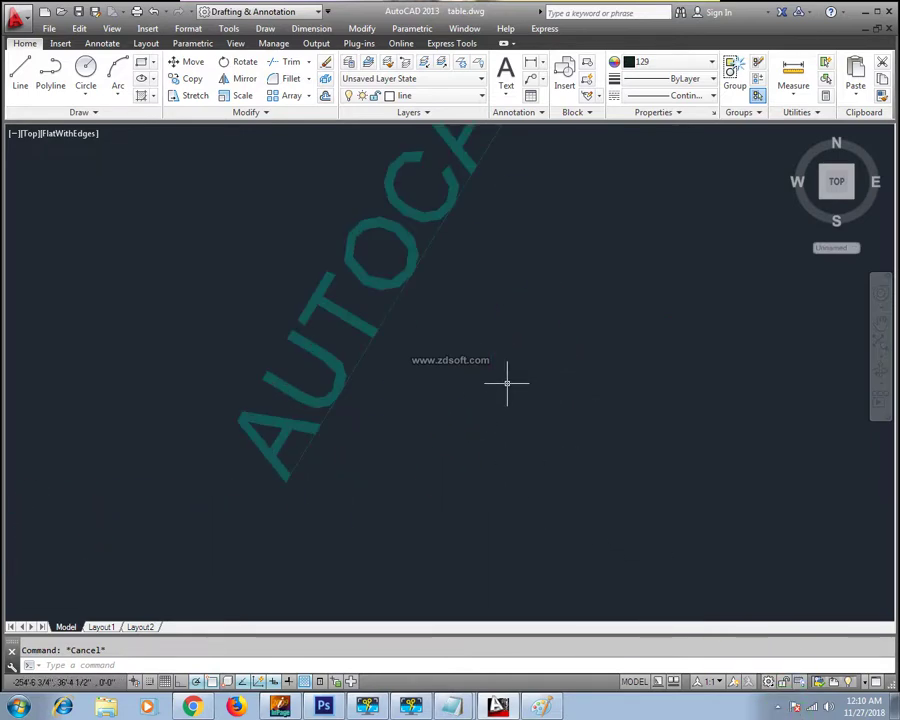
middle_click_drag(508, 382, 490, 442)
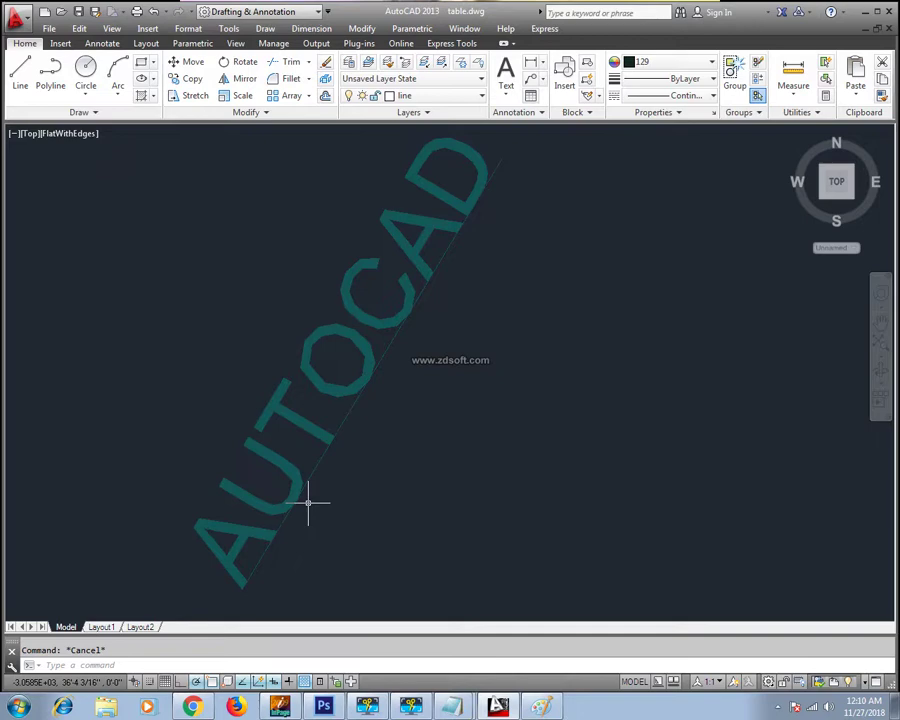
scroll(352, 493, "down", 4)
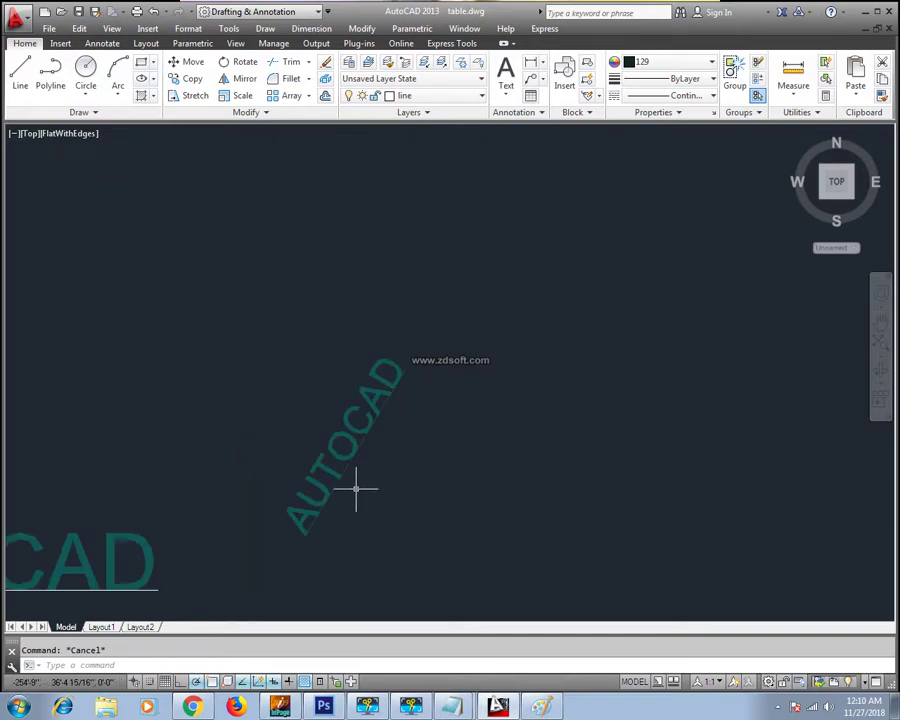
middle_click_drag(355, 489, 381, 481)
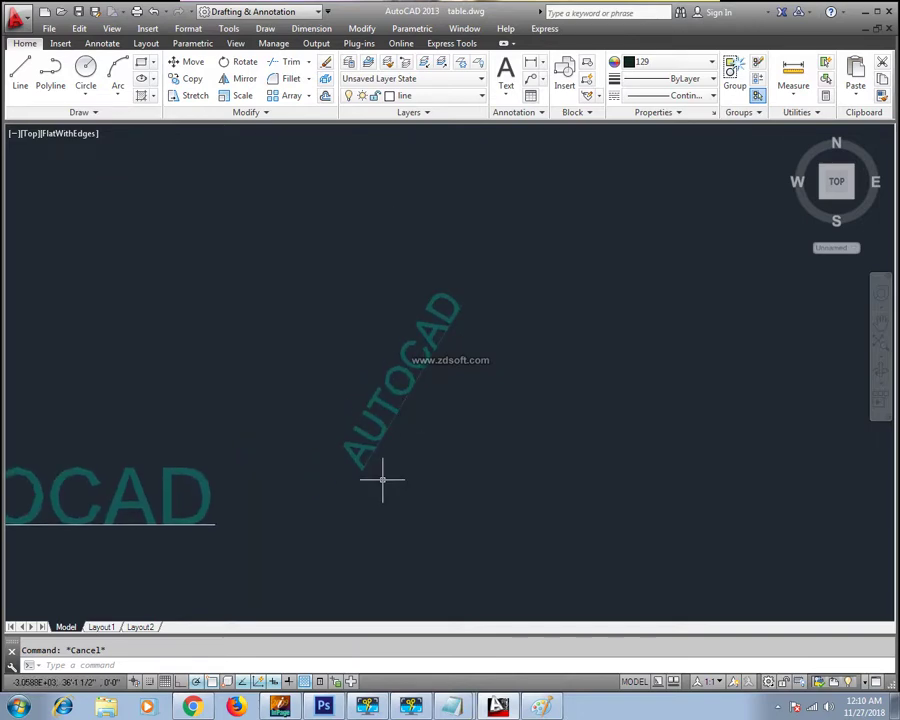
mouse_move(299, 485)
middle_mouse_down()
mouse_move(321, 452)
mouse_move(256, 503)
middle_mouse_up()
scroll(452, 370, "up", 3)
mouse_move(496, 336)
middle_mouse_down()
mouse_move(436, 420)
mouse_move(490, 420)
middle_mouse_up()
scroll(436, 420, "down", 5)
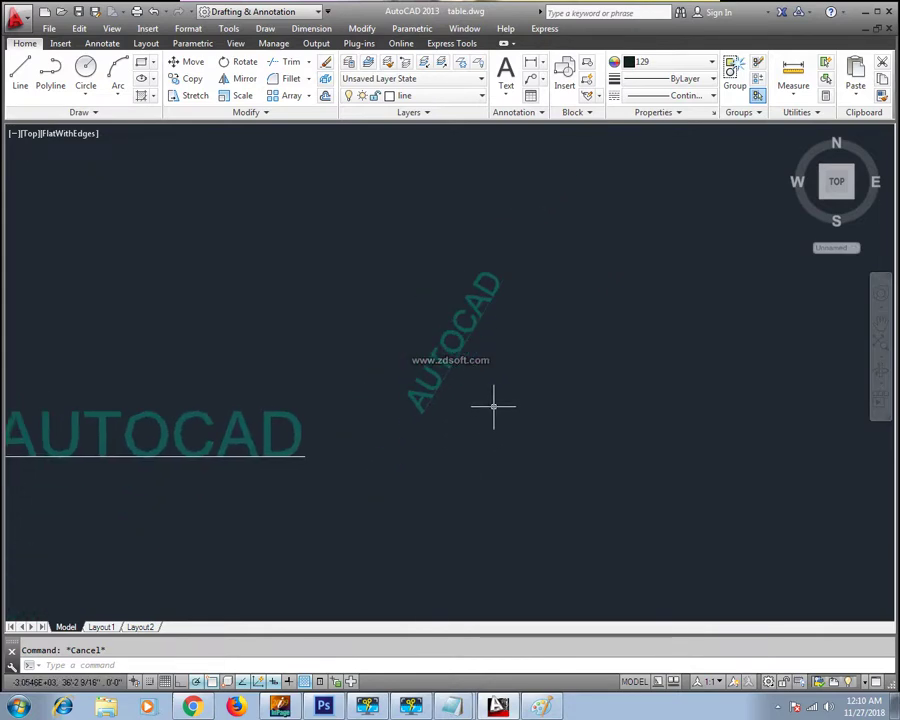
left_click(779, 706)
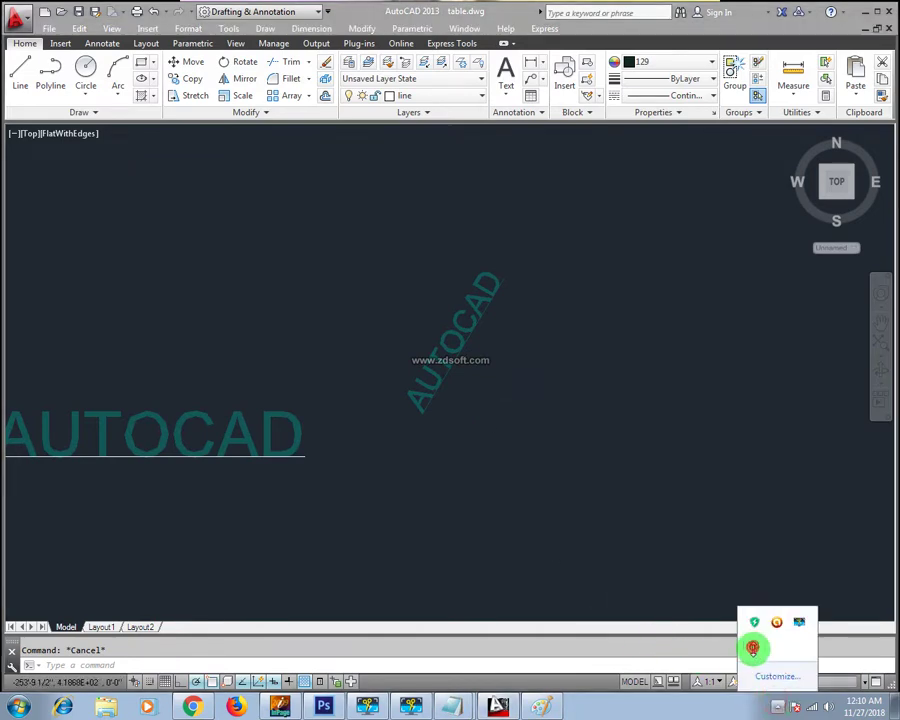
left_click(812, 550)
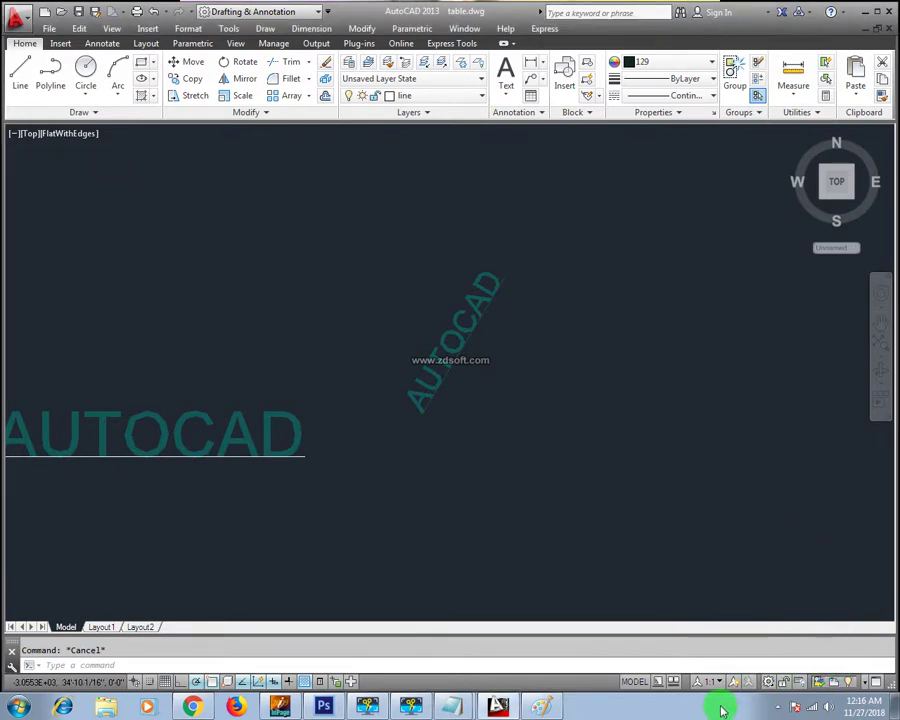
Erase the diagonal and horizontal AUTOCAD texts, keeping the horizontal underline.
middle_click_drag(452, 422, 500, 380)
left_click(628, 238)
left_click(532, 328)
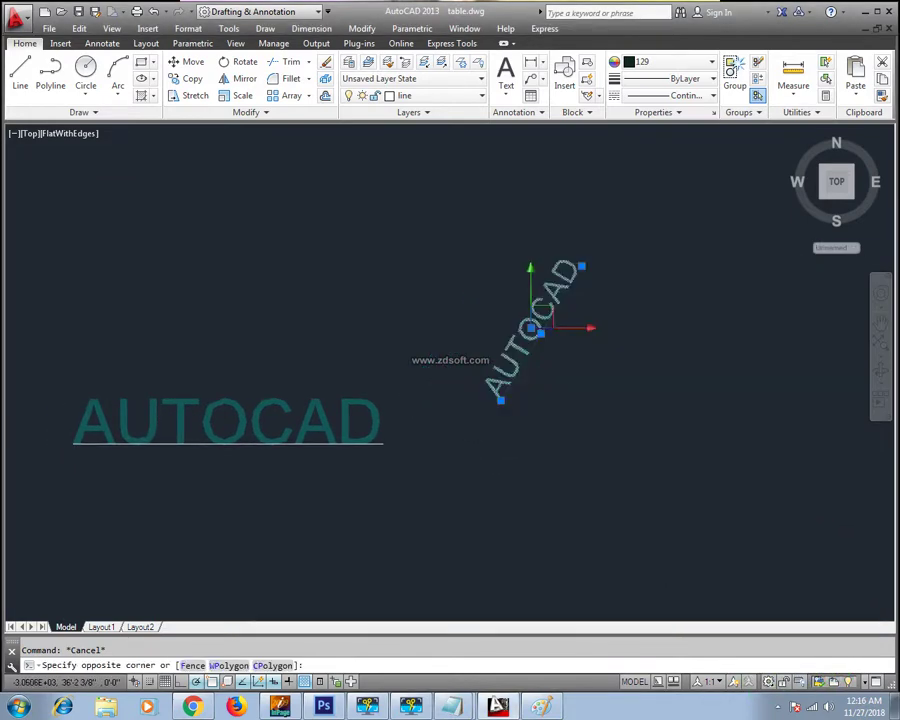
key("Delete")
left_click(352, 410)
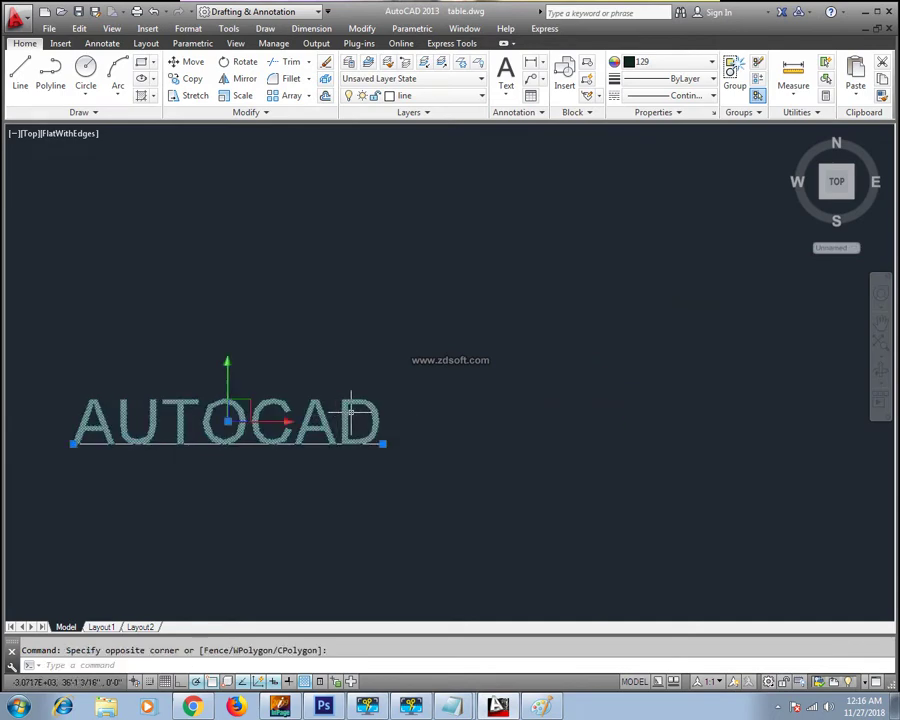
key("Delete")
key("Escape")
middle_click_drag(352, 480, 394, 424)
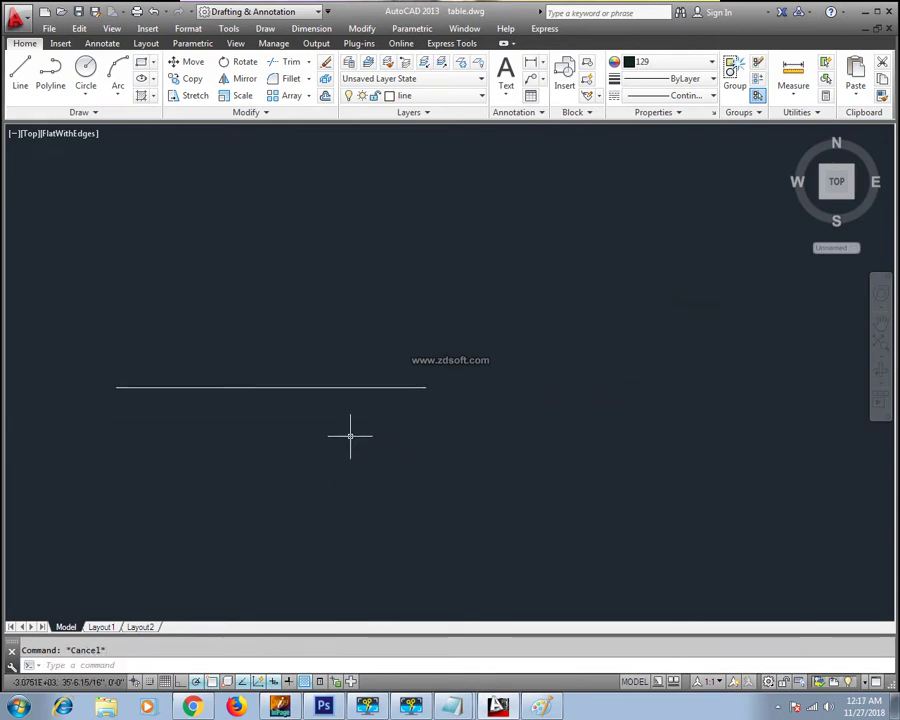
Start DT with Fit justification, baseline from the line's left end to its far end.
type("dt")
key("Return")
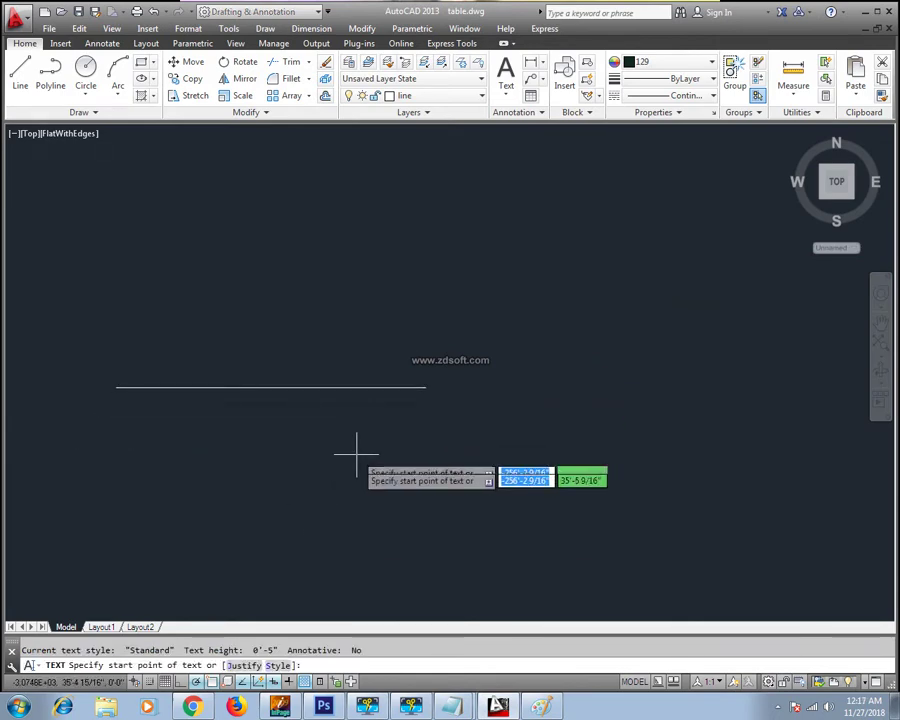
left_click(240, 667)
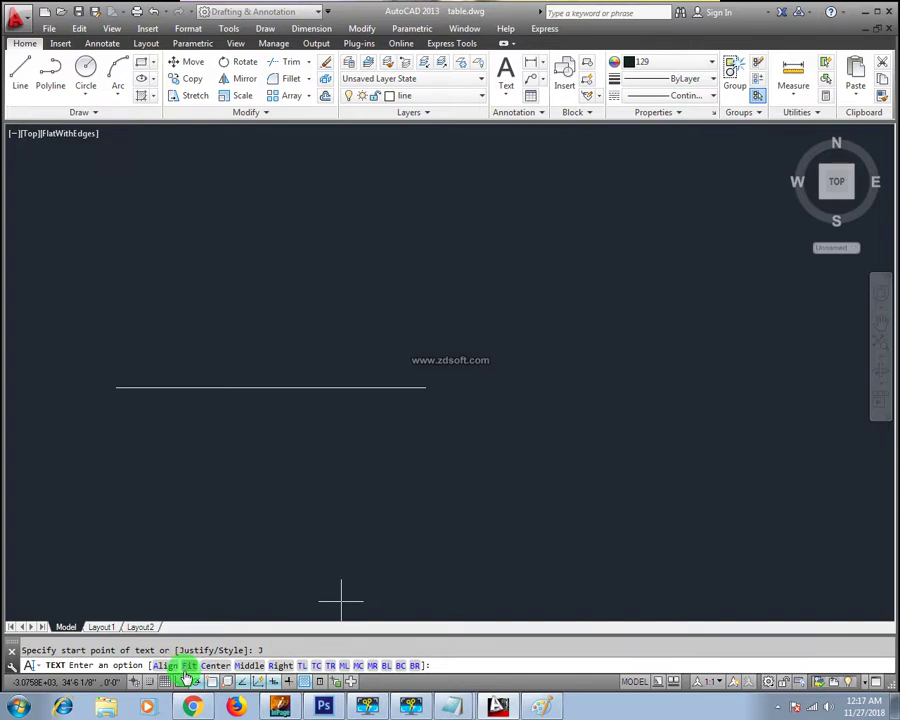
left_click(189, 666)
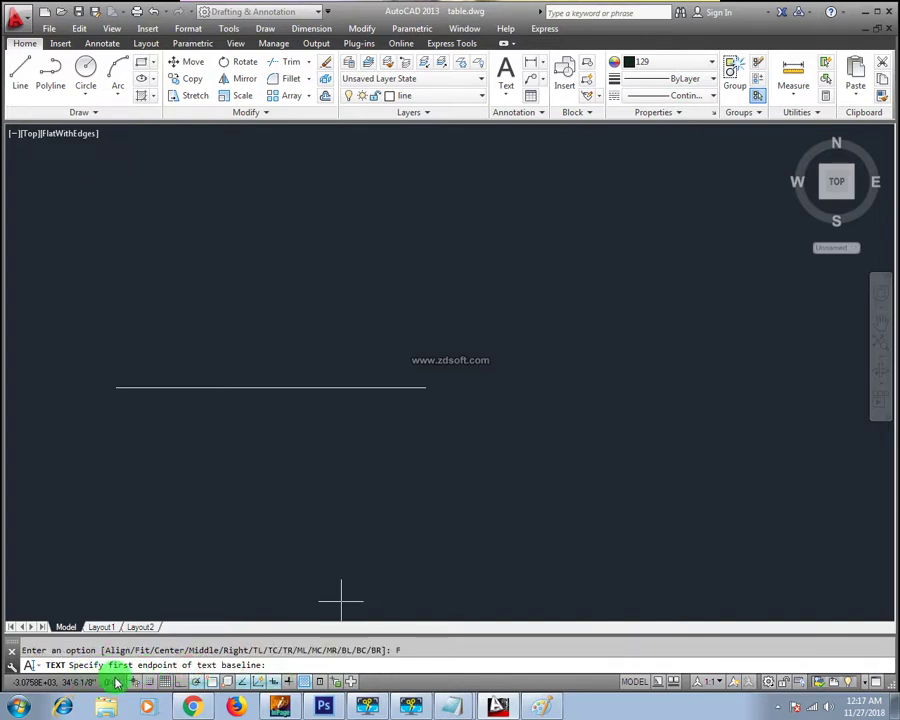
left_click(116, 387)
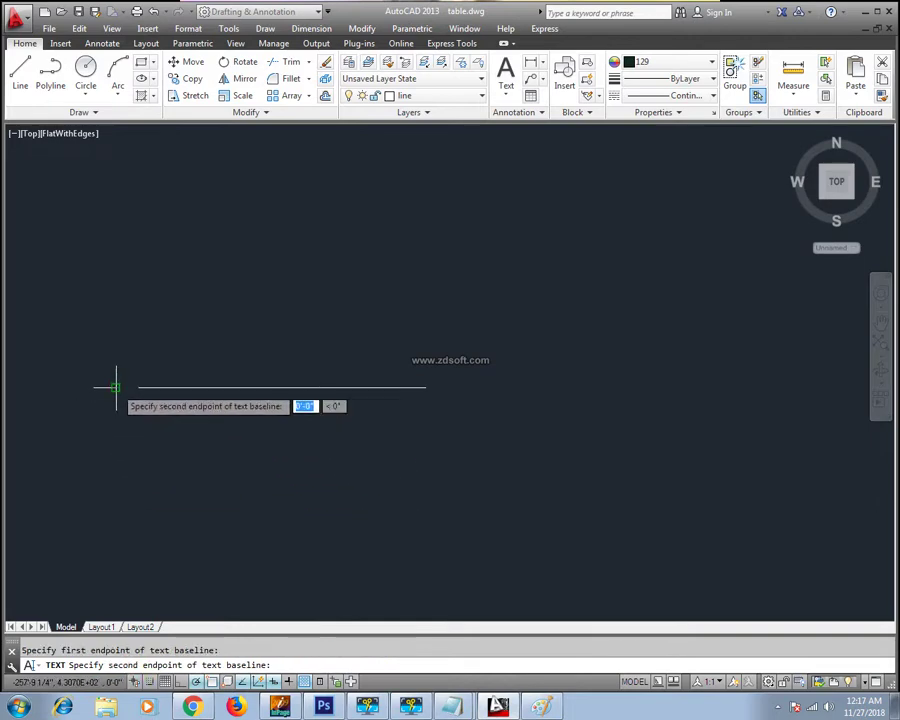
left_click(425, 387)
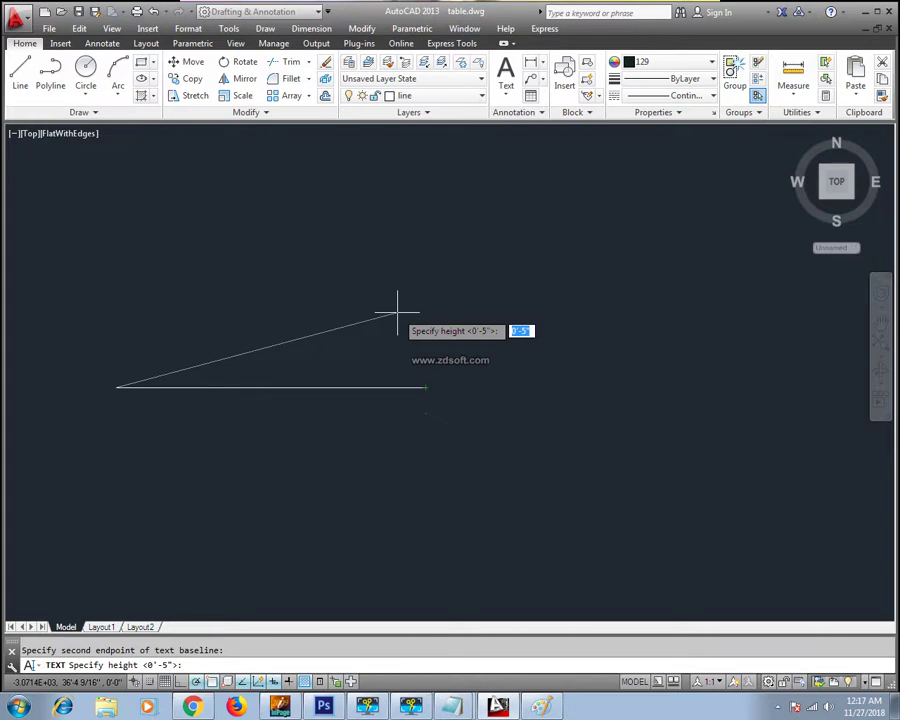
Enter text height 6, begin typing AUTOC, then cancel the unfinished text.
type("6")
left_click(398, 315)
key("Return")
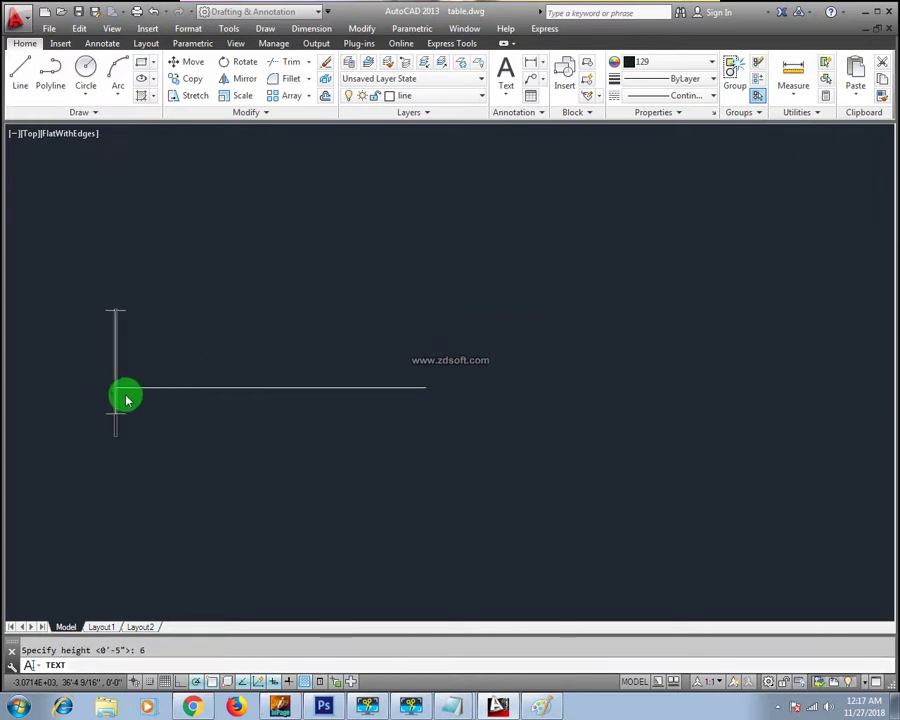
type("A")
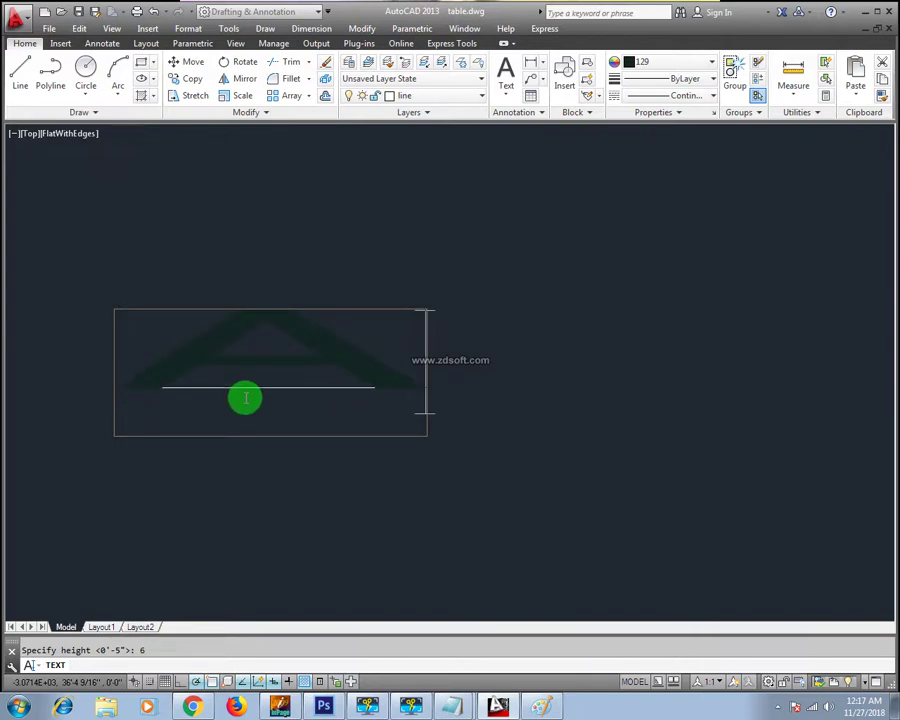
scroll(217, 382, "up", 3)
middle_click_drag(184, 380, 288, 376)
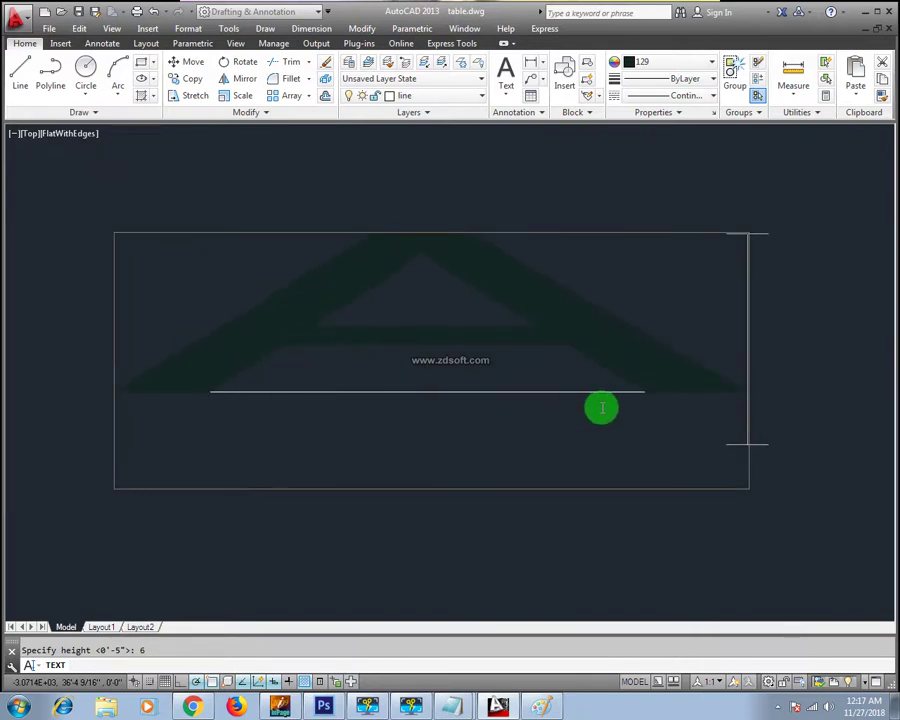
scroll(498, 428, "down", 2)
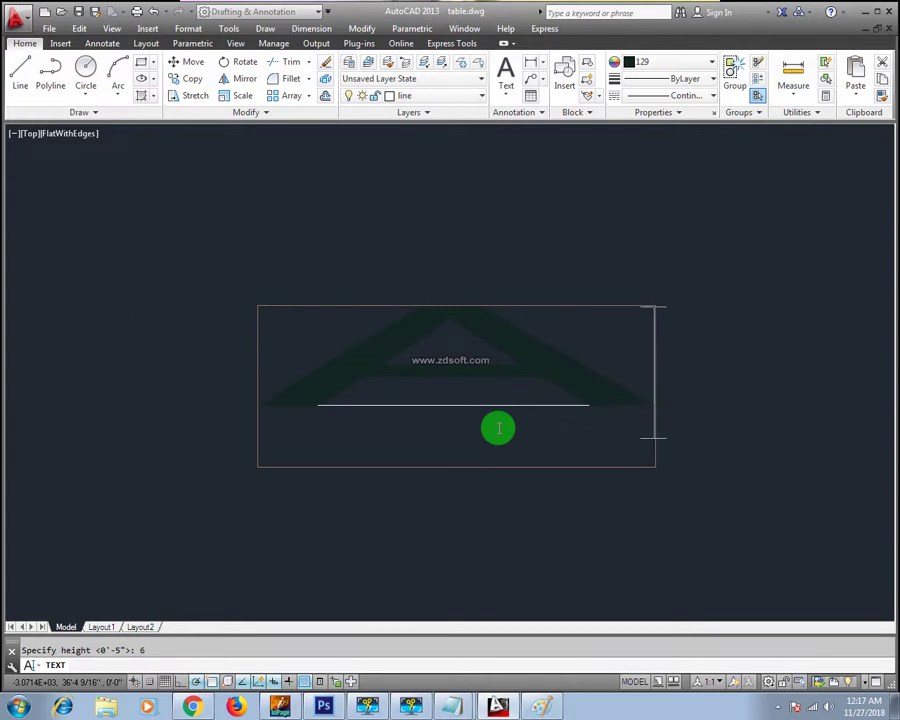
type("U")
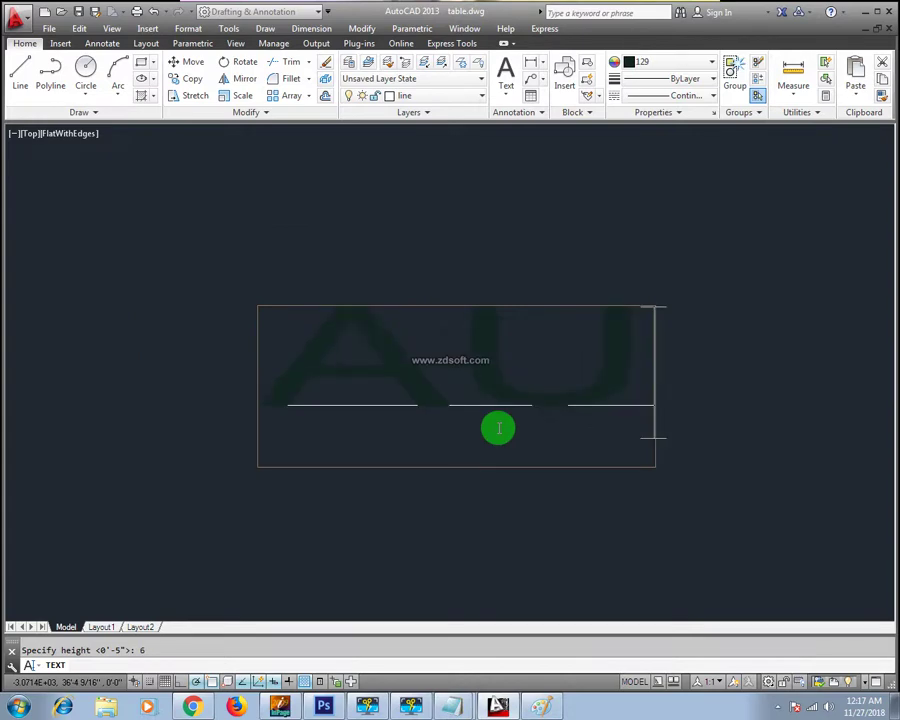
type("TOCAD")
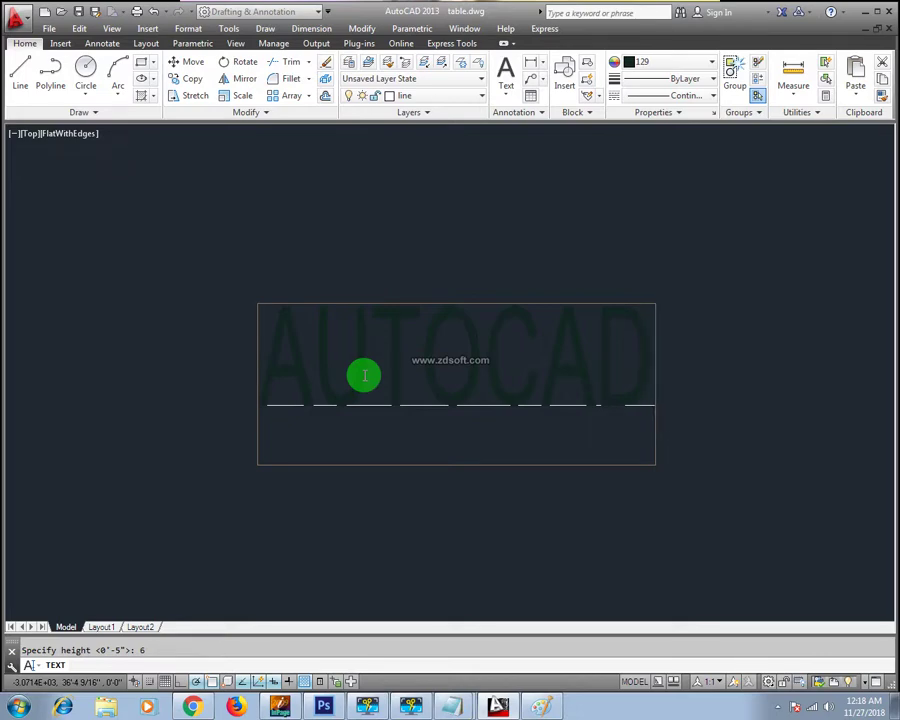
key("Escape")
Start TEXT with Fit justification between both ends of the horizontal line.
middle_click_drag(469, 405, 409, 397)
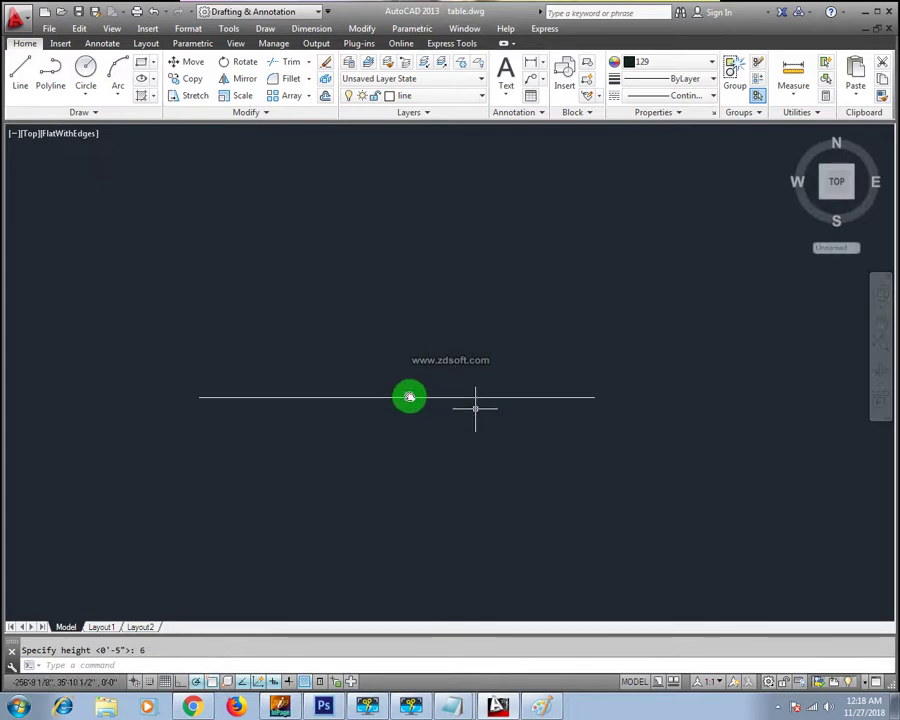
scroll(475, 407, "down", 2)
middle_click_drag(466, 414, 440, 381)
scroll(414, 356, "up", 3)
key("Escape")
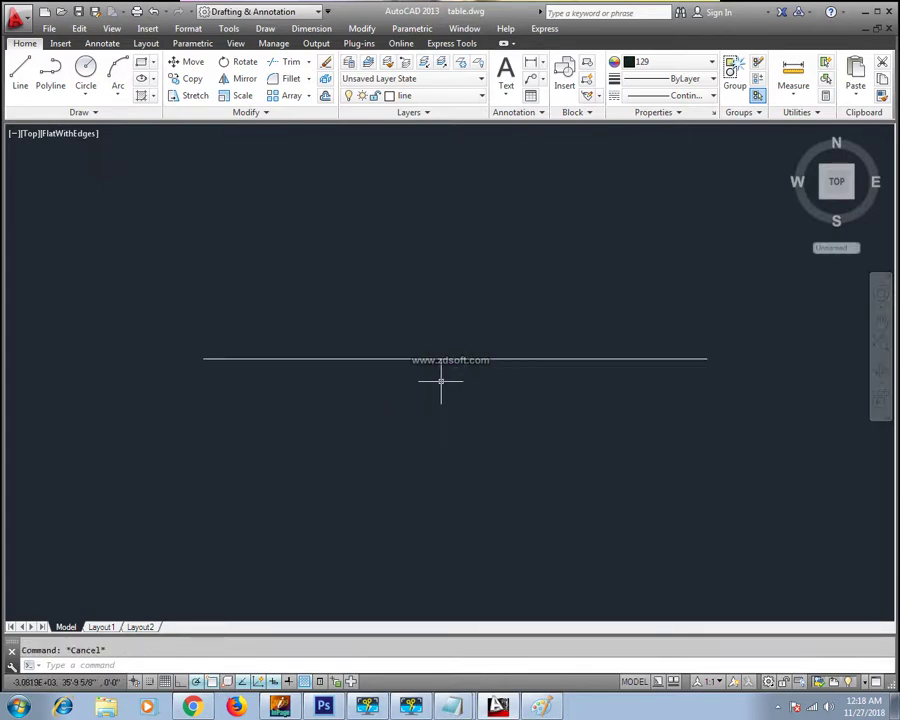
type("text")
key("Return")
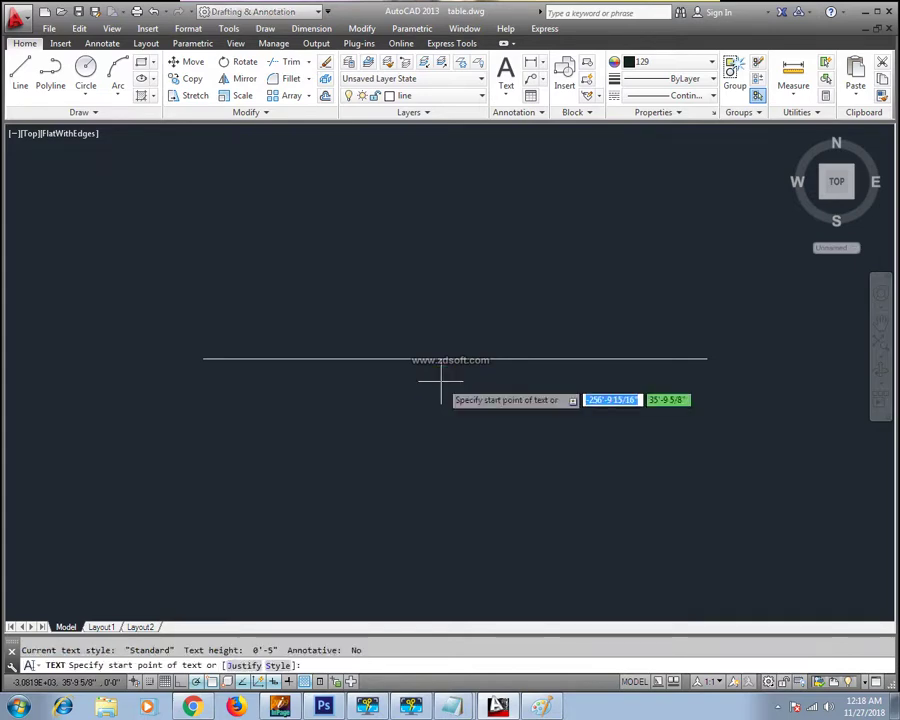
left_click(243, 665)
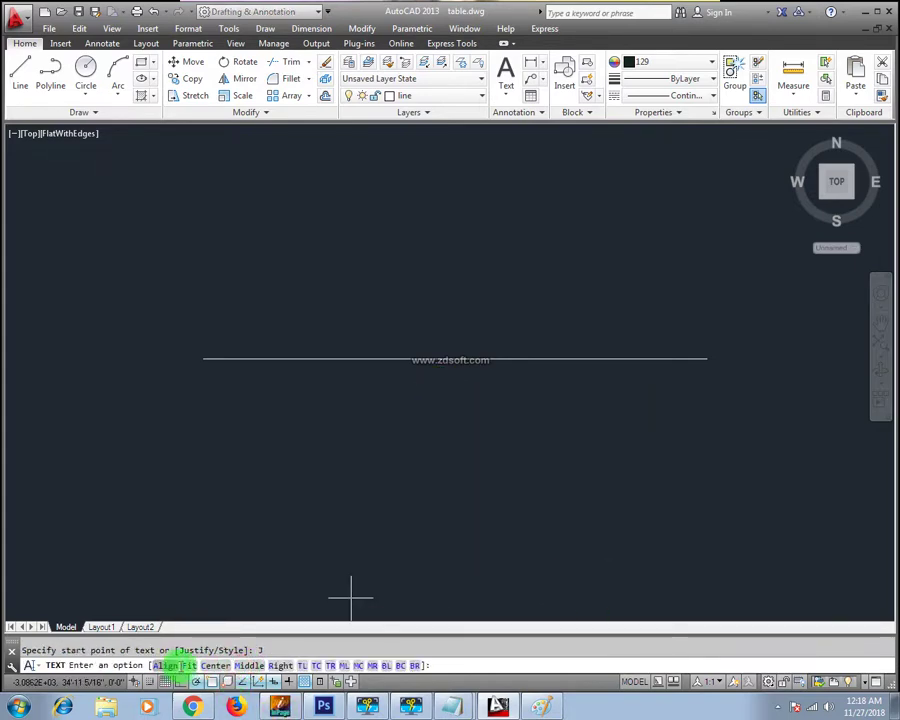
left_click(190, 665)
left_click(203, 359)
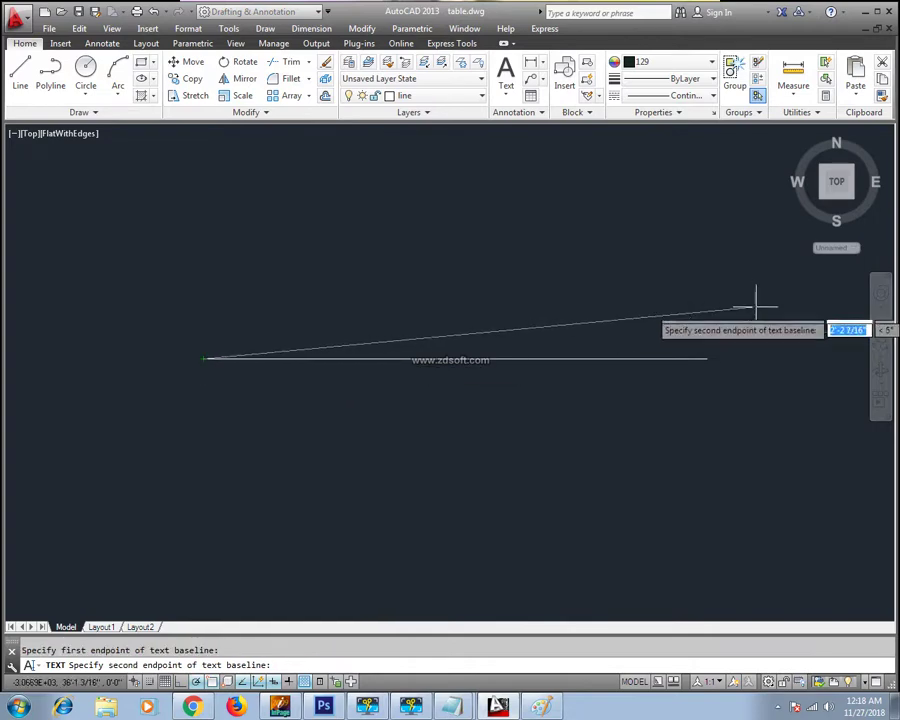
left_click(704, 358)
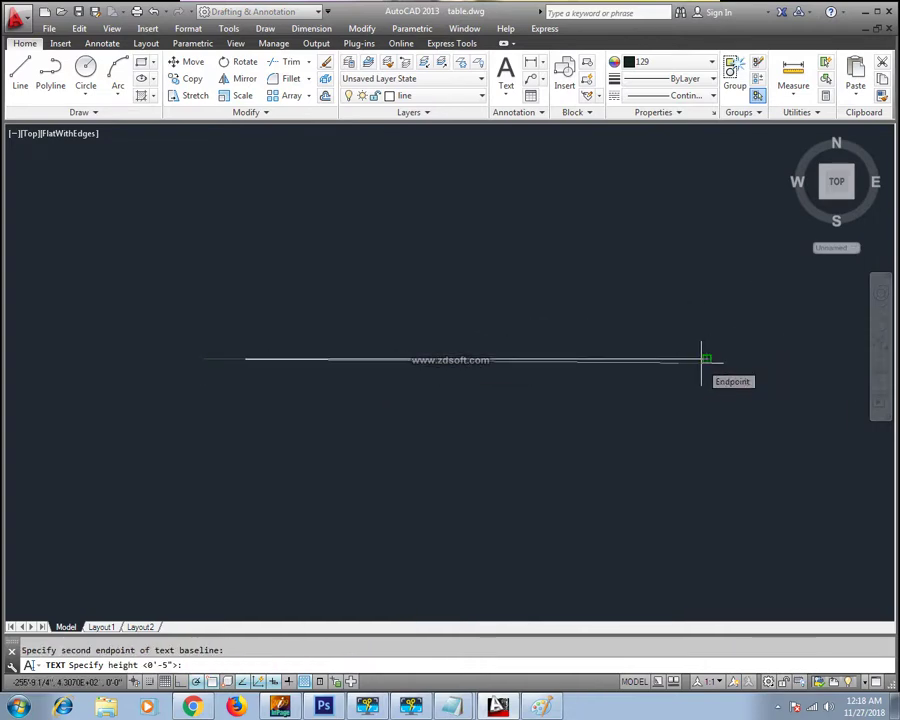
Enter height 6 and type PAKISTAN as the fitted text.
type("6")
key("Return")
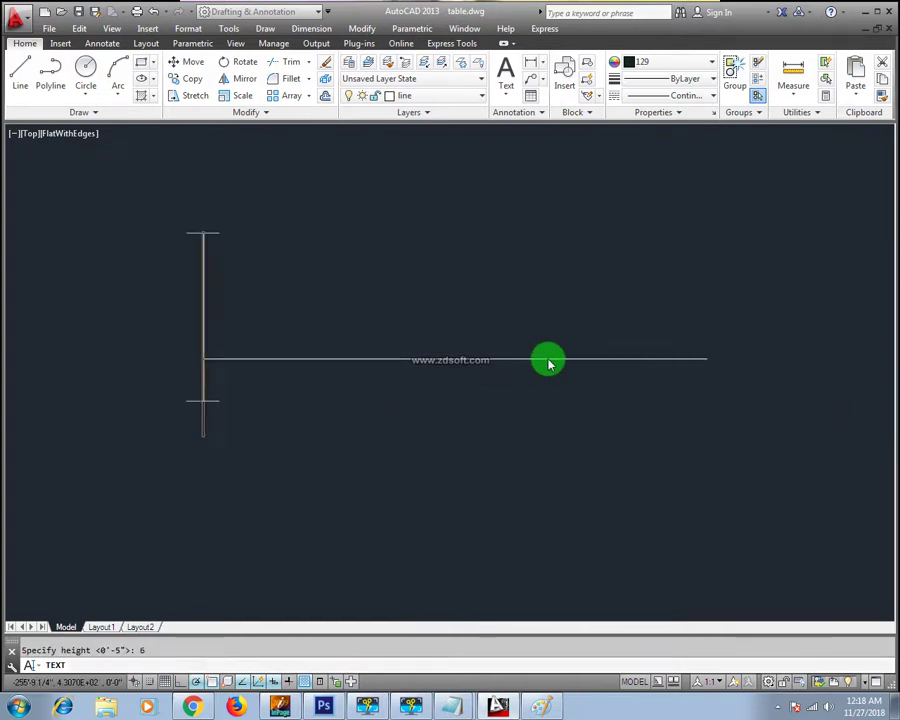
type("AUTOCA")
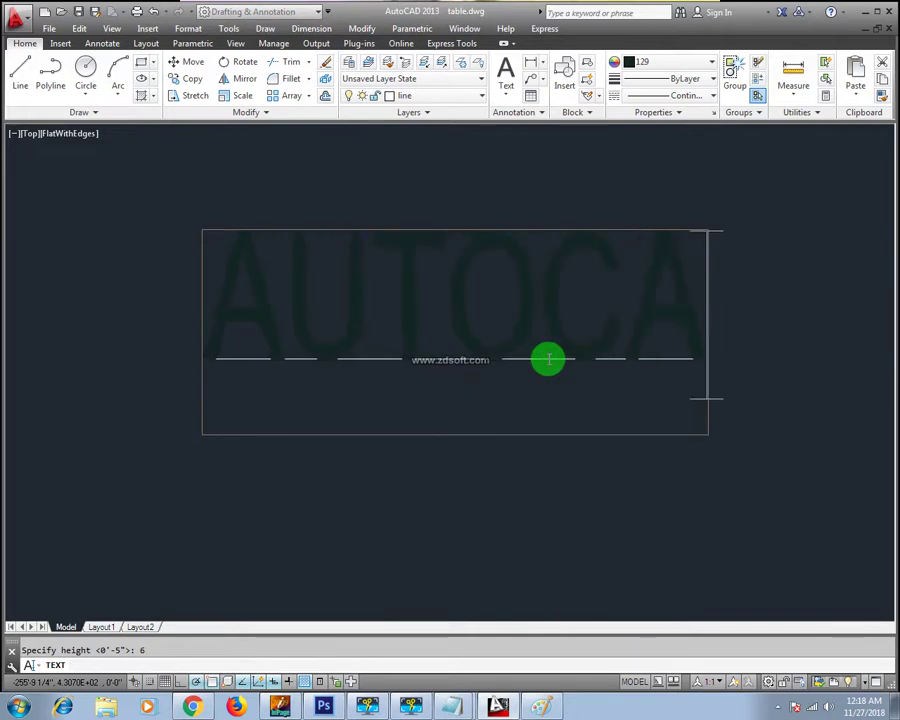
type("D")
key("BackSpace")
key("BackSpace")
key("BackSpace")
key("BackSpace")
key("BackSpace")
key("BackSpace")
key("BackSpace")
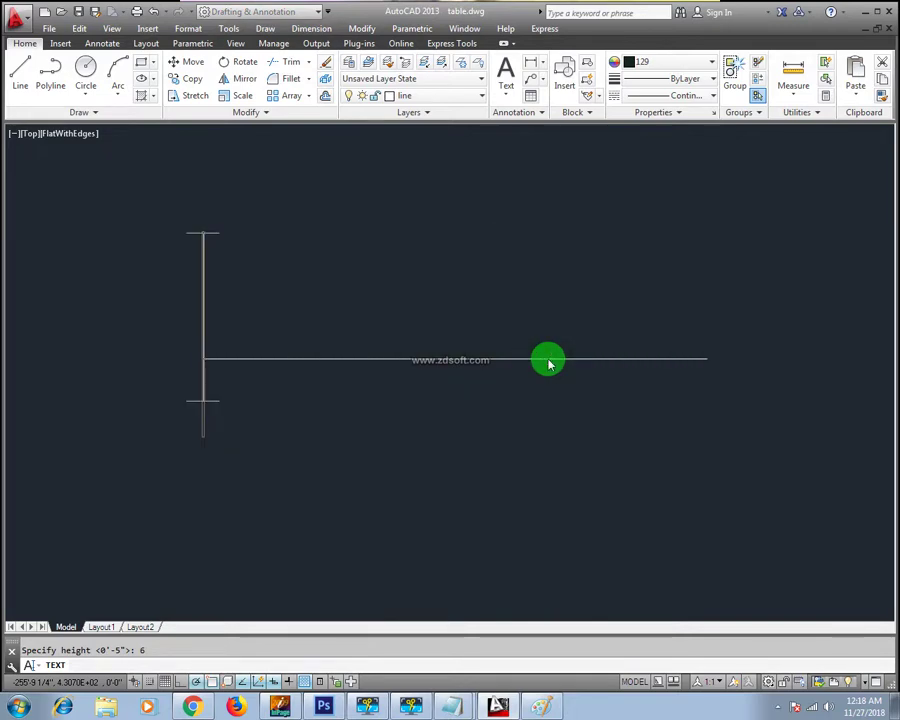
type("PAKISTAN")
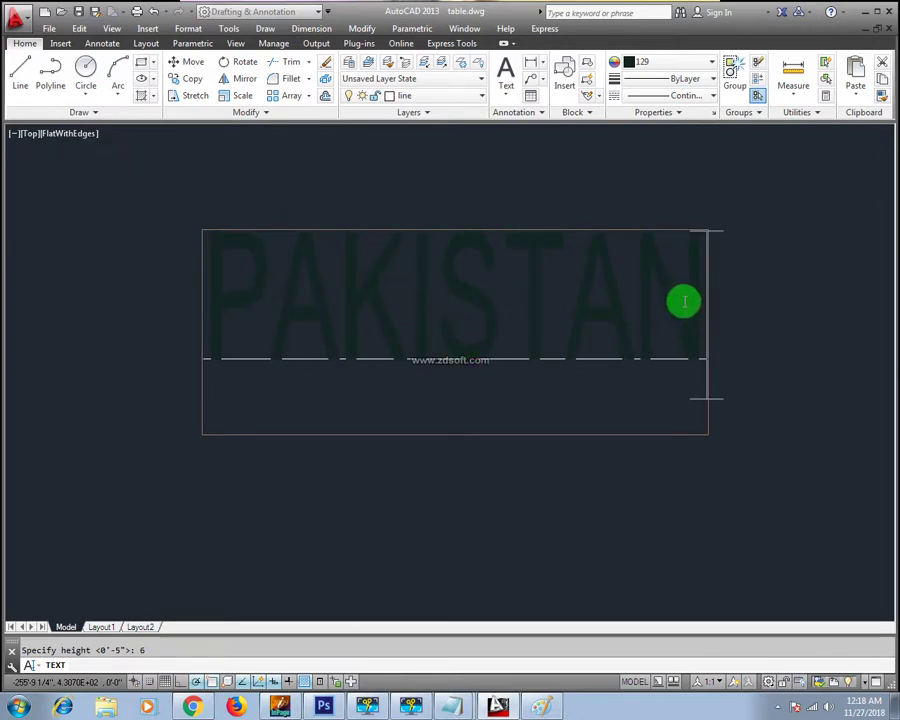
key("Return")
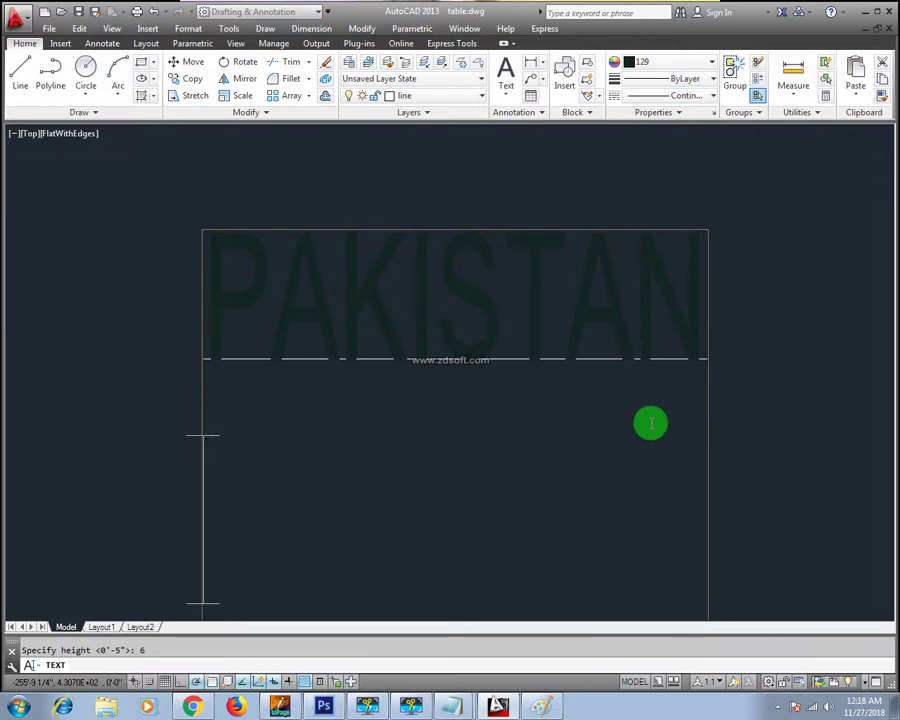
left_click(651, 423)
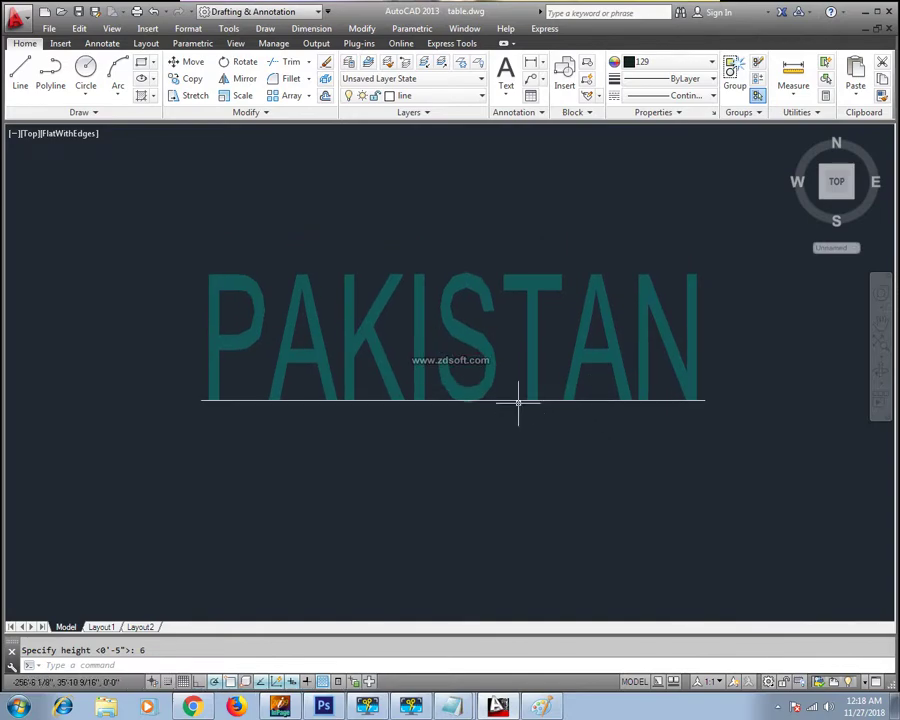
scroll(540, 397, "up", 3)
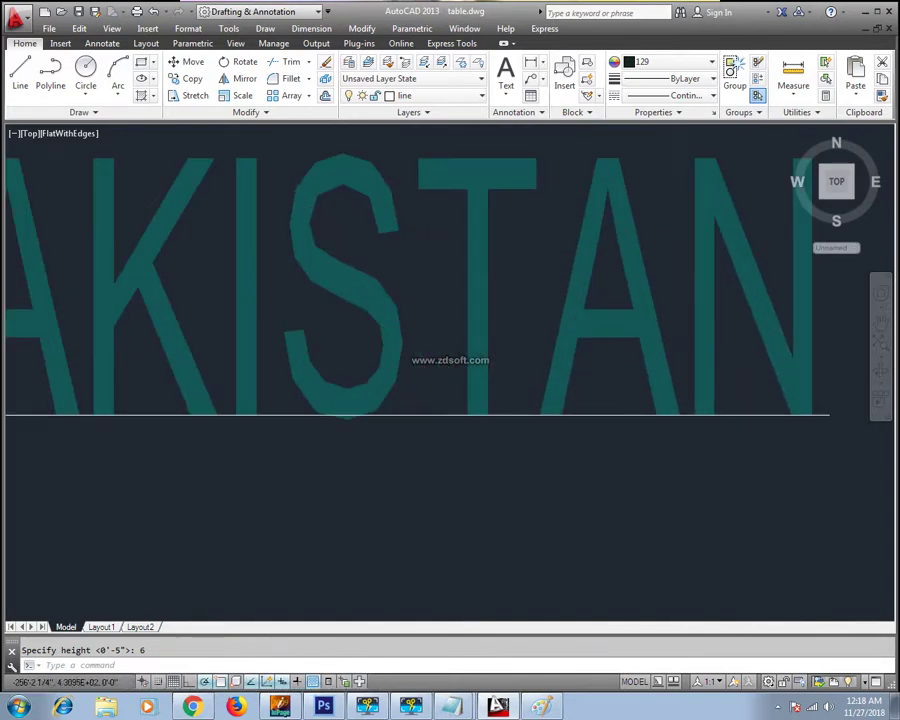
scroll(284, 388, "down", 3)
scroll(545, 385, "up", 3)
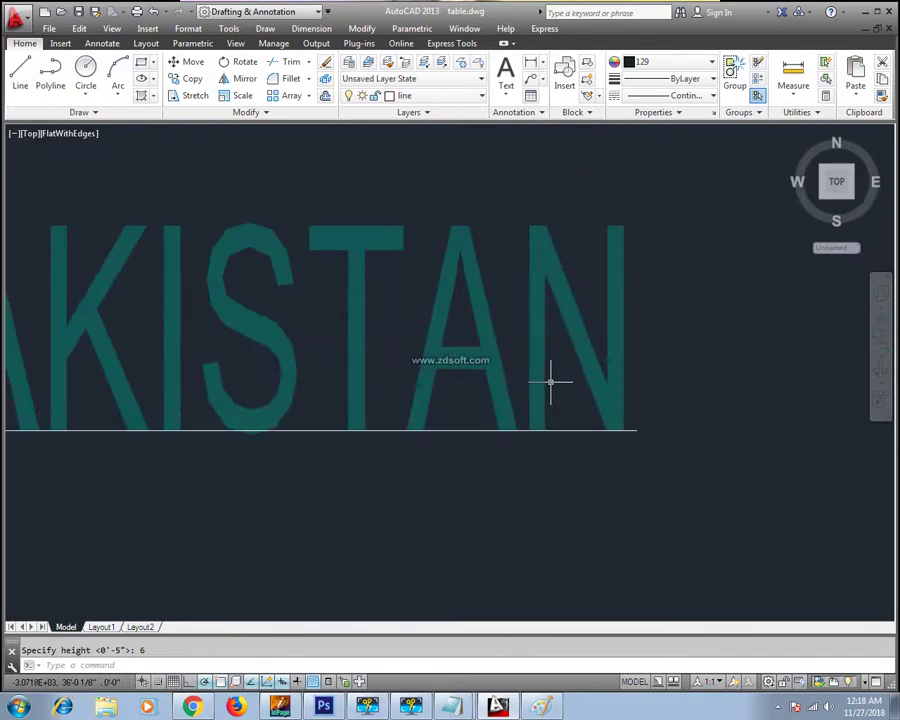
scroll(393, 373, "down", 3)
scroll(393, 373, "up", 2)
scroll(406, 372, "down", 3)
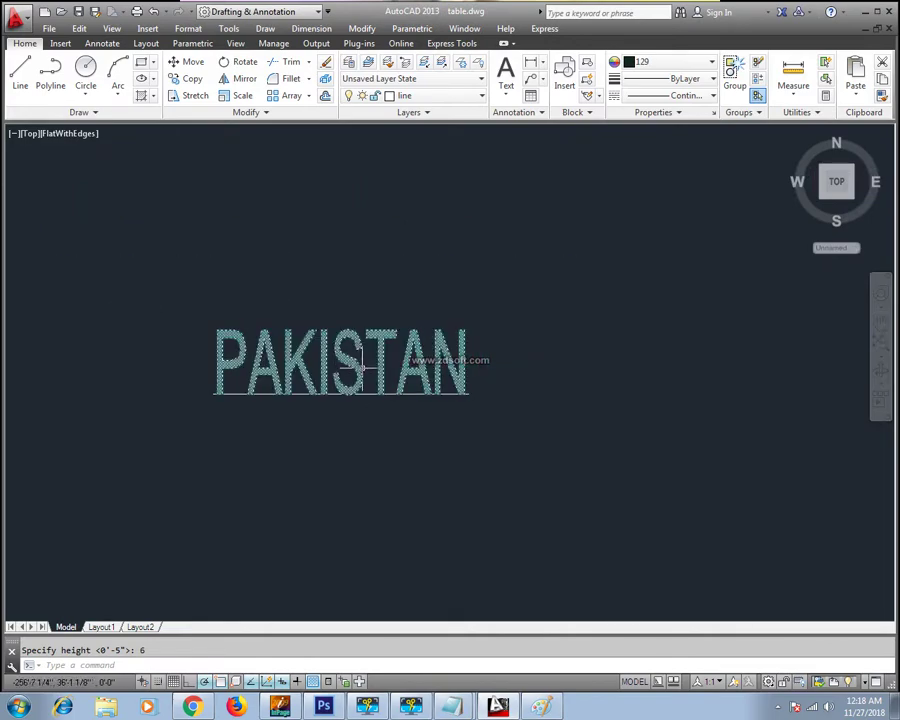
left_click(402, 362)
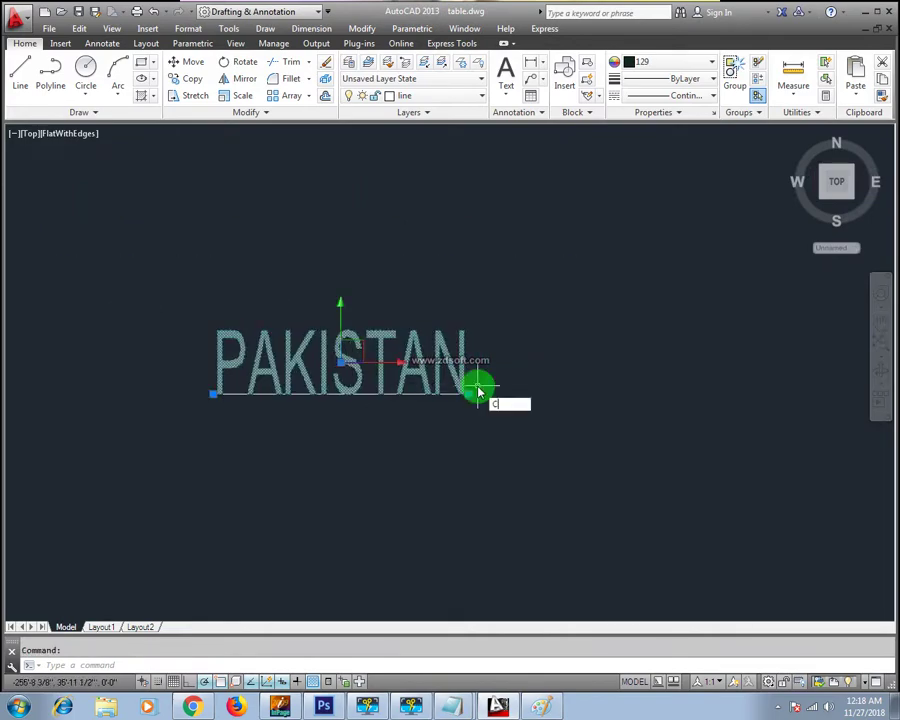
type("cp")
key("Return")
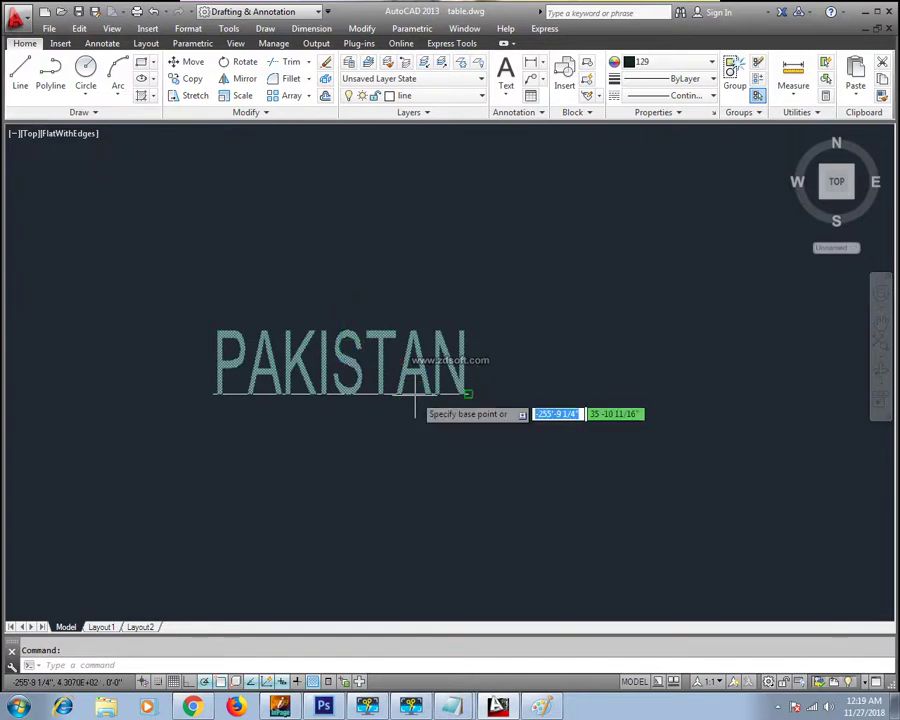
left_click(467, 394)
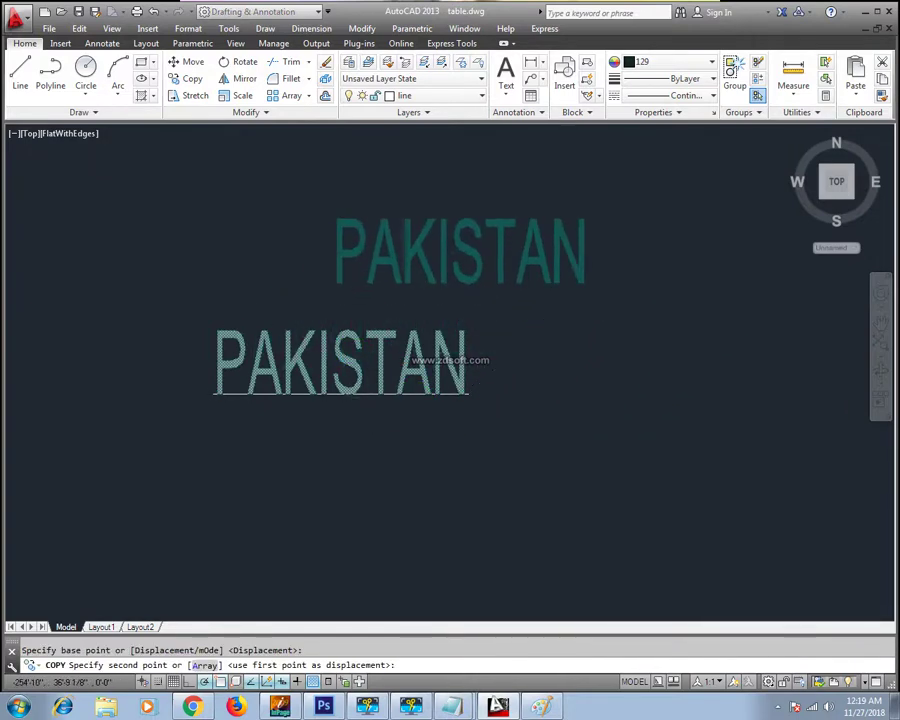
left_click(587, 285)
left_click(268, 298)
left_click(285, 198)
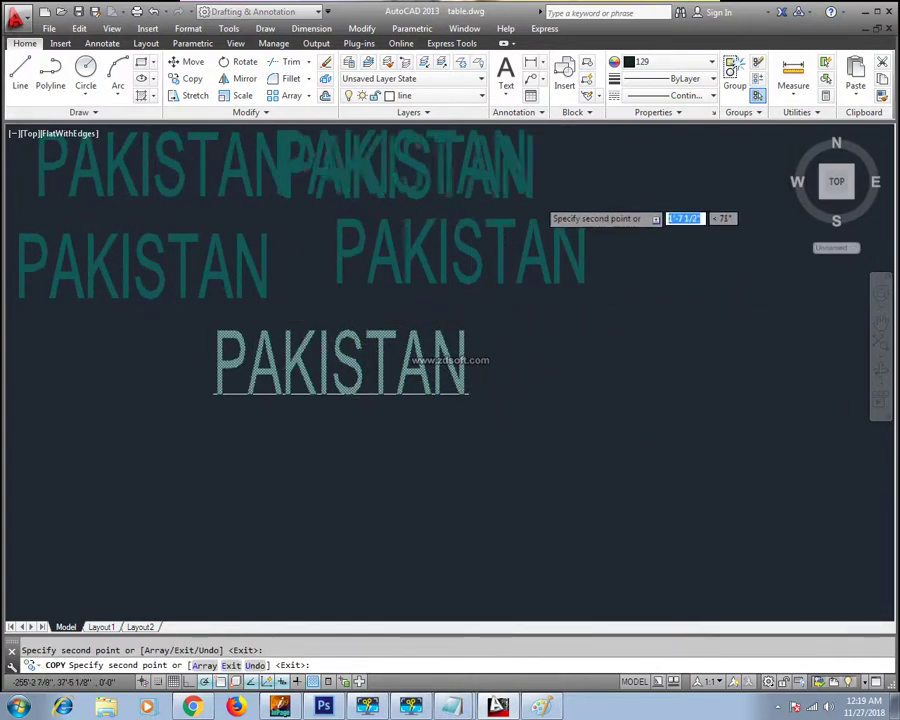
left_click(525, 198)
key("Escape")
middle_click_drag(538, 327, 555, 405)
left_click(640, 150)
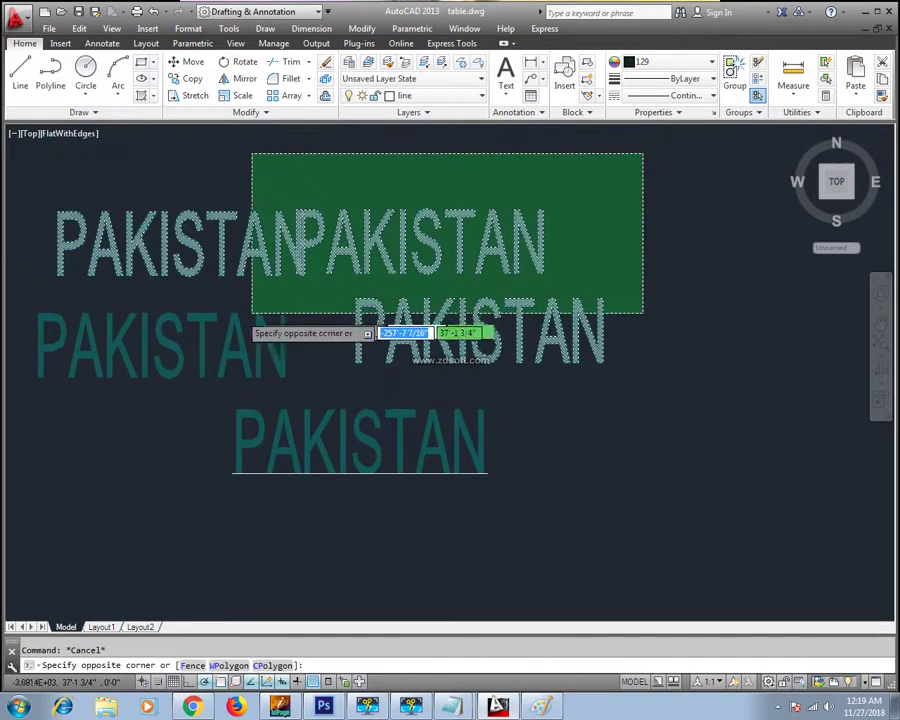
left_click(208, 320)
key("Delete")
key("Escape")
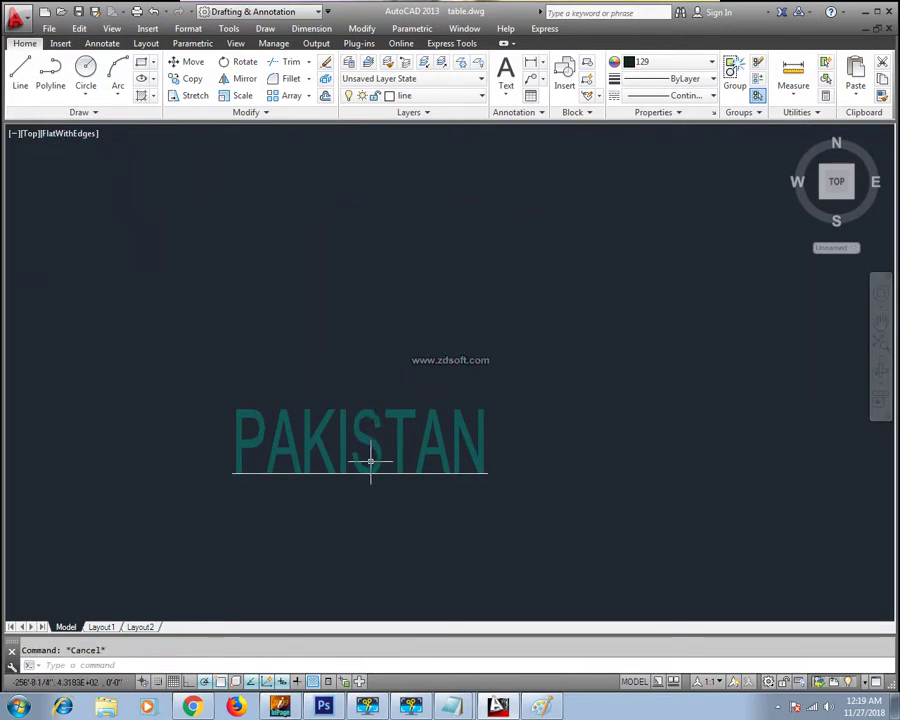
middle_click_drag(370, 434, 403, 396)
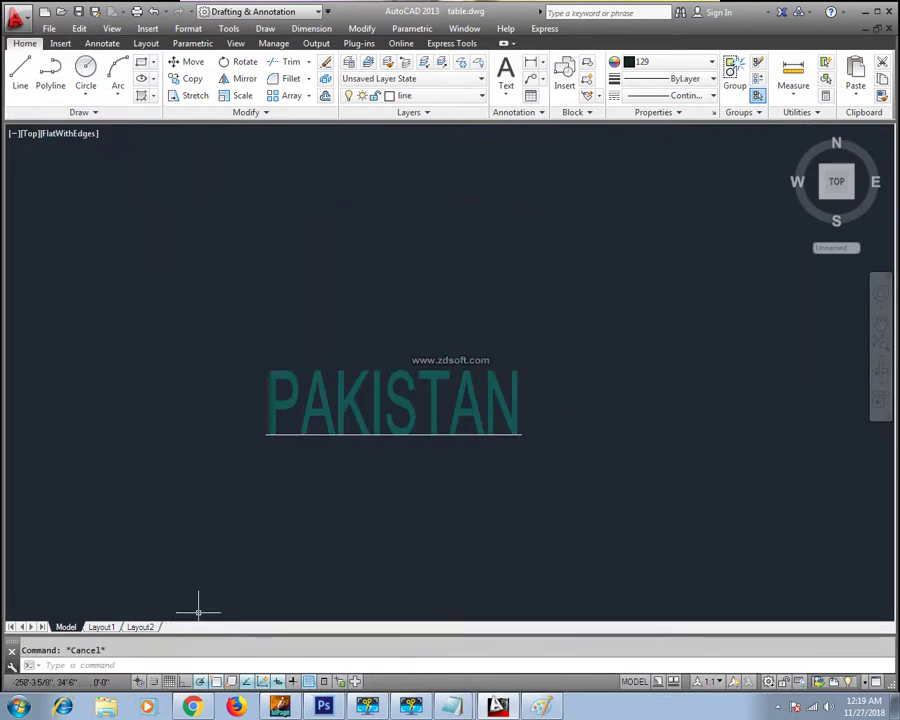
Start a DT single-line text, list its Justify options, then cancel the prompt.
type("dt")
key("Return")
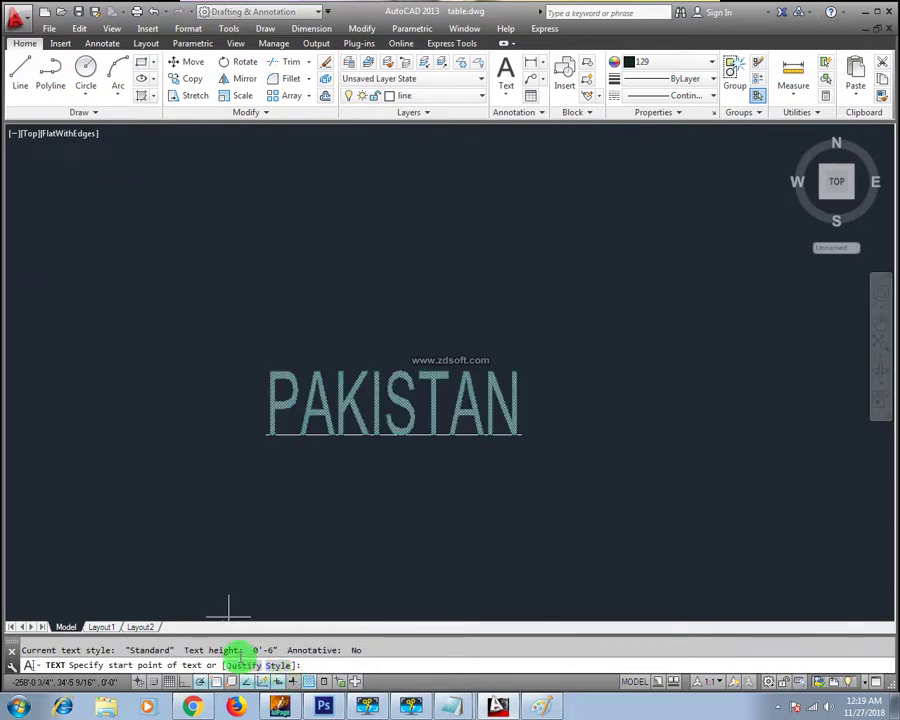
left_click(240, 665)
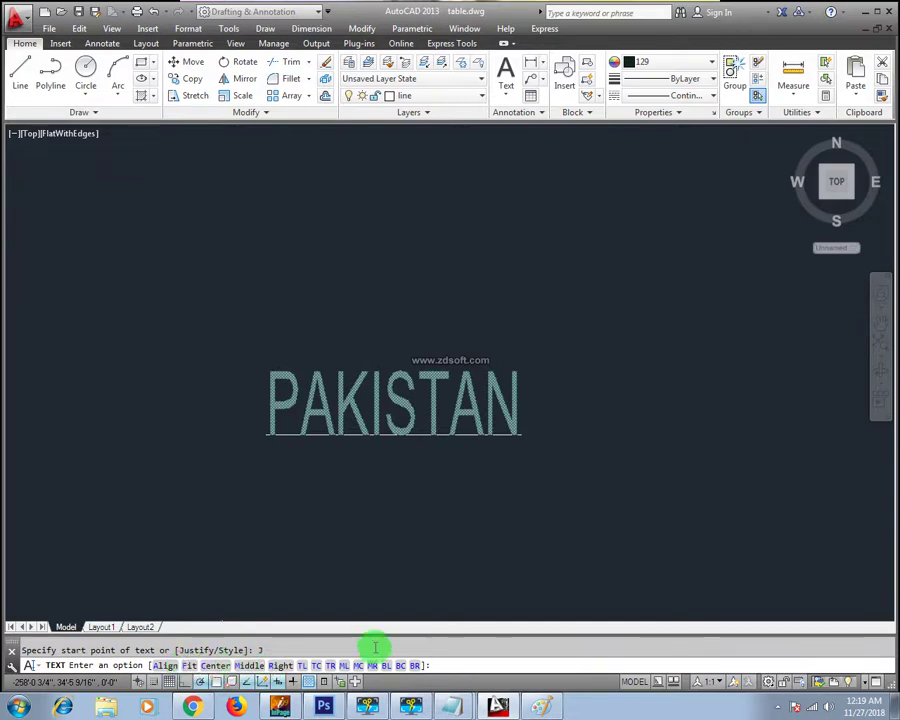
scroll(400, 590, "down", 5)
key("Down")
middle_click_drag(436, 530, 282, 452)
key("Escape")
scroll(458, 402, "up", 1)
Delete the PAKISTAN text together with its underline.
scroll(458, 402, "up", 1)
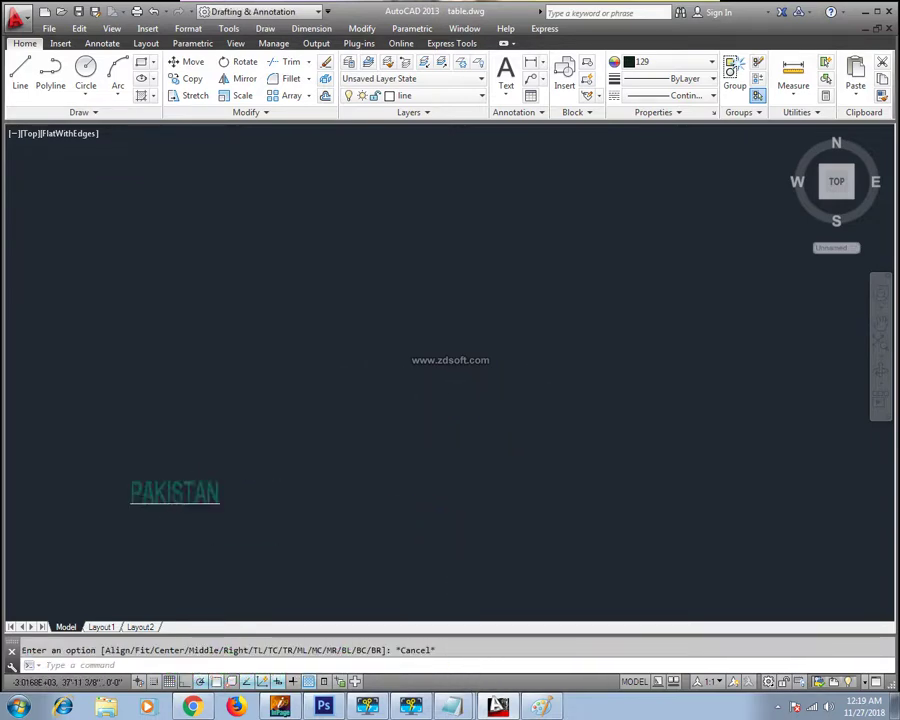
scroll(458, 402, "up", 2)
middle_click_drag(173, 549, 480, 368)
left_click(364, 353)
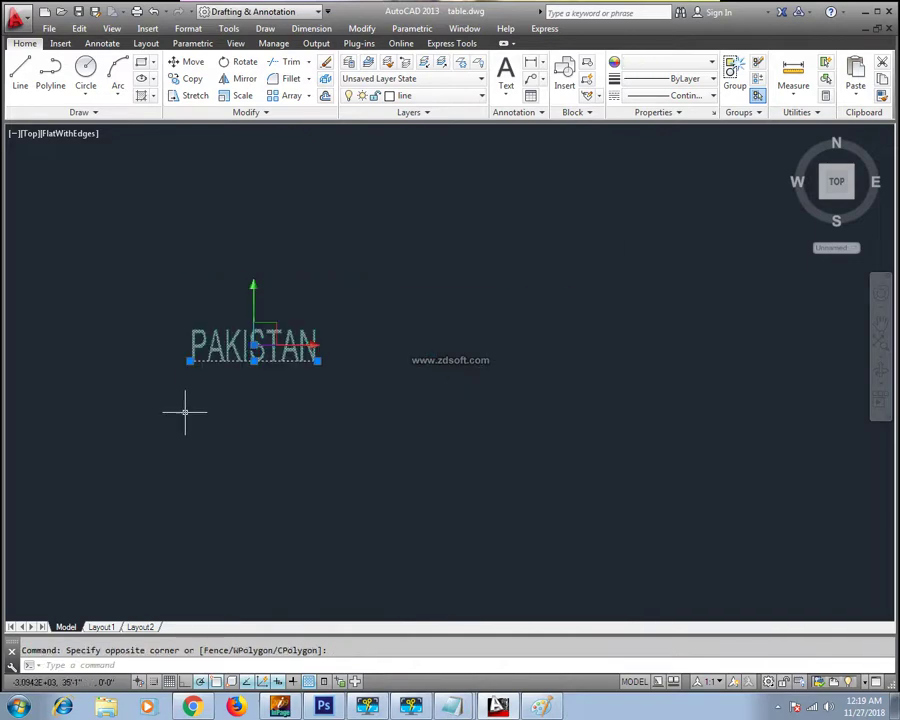
key("Delete")
Draw a vertical line and a horizontal line crossing it near the drawing centre.
type("l")
key("Return")
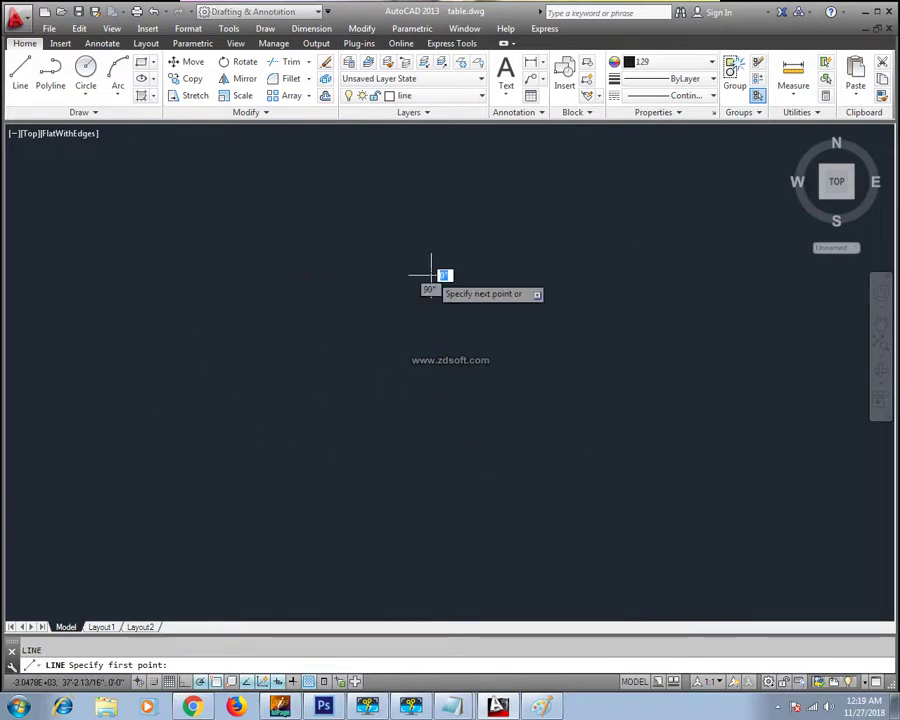
left_click(428, 276)
key("Escape")
type("l")
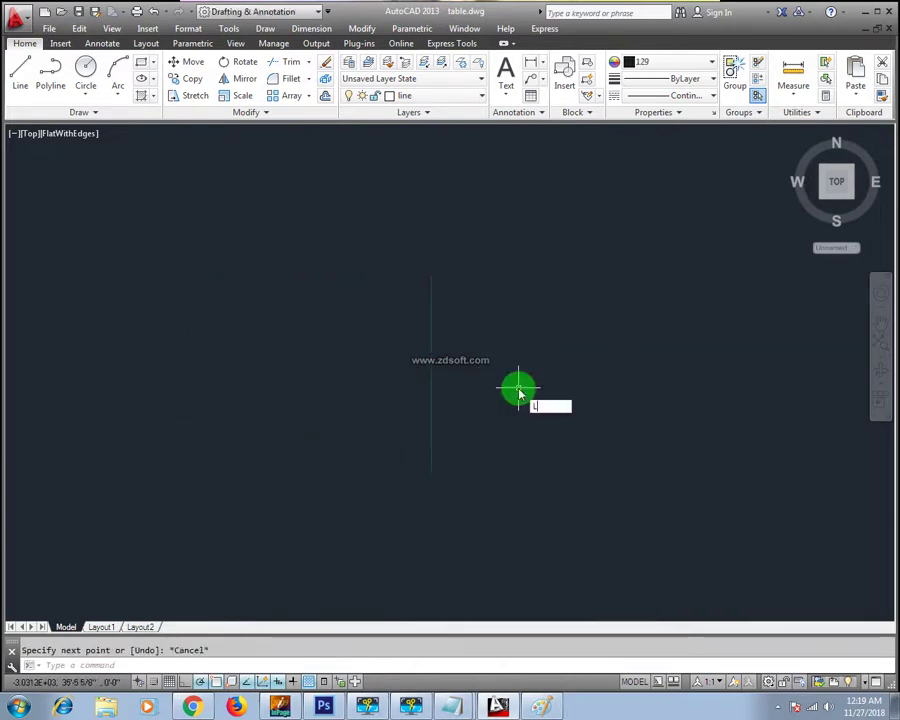
key("Return")
left_click(292, 385)
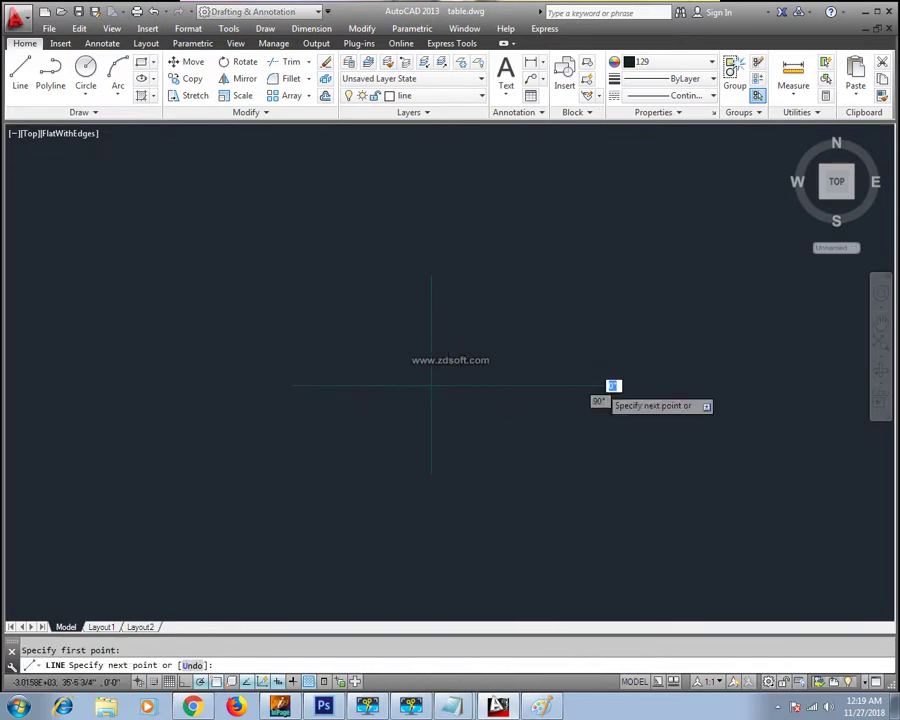
left_click(600, 385)
key("Escape")
Start single-line text with Center justification anchored at the lines' intersection.
type("dt")
key("Return")
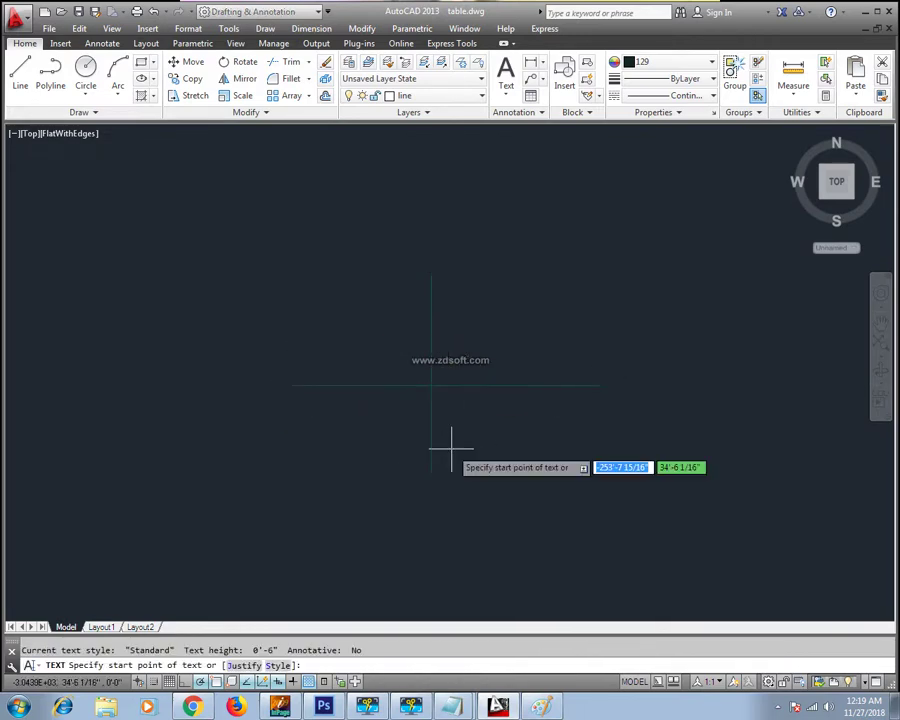
left_click(245, 665)
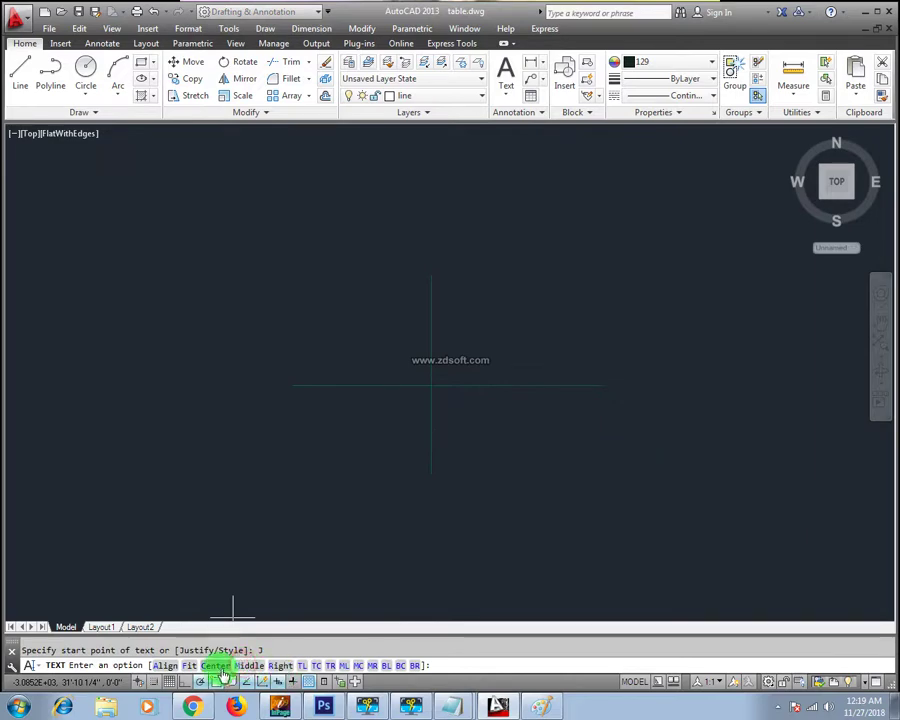
left_click(236, 665)
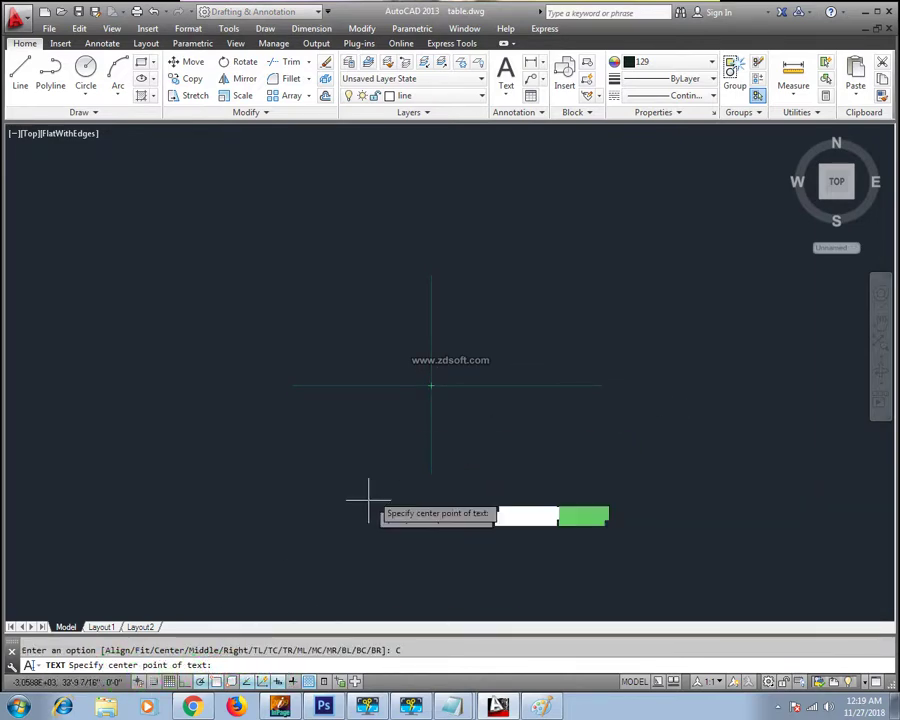
left_click(431, 385)
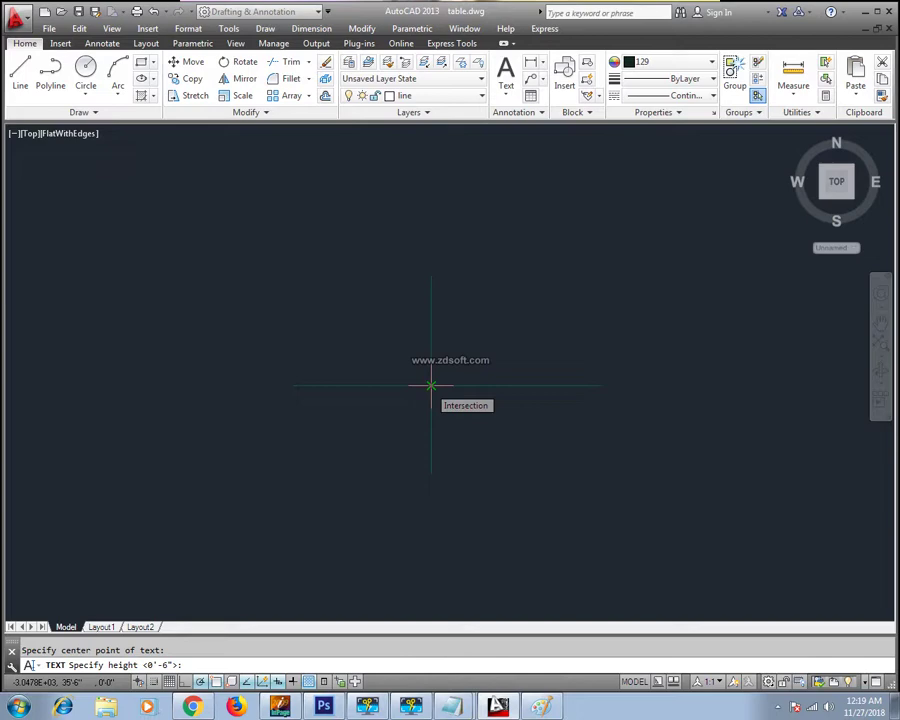
Enter text height 6, rotation 0, and type AUTOCAD.
type("6")
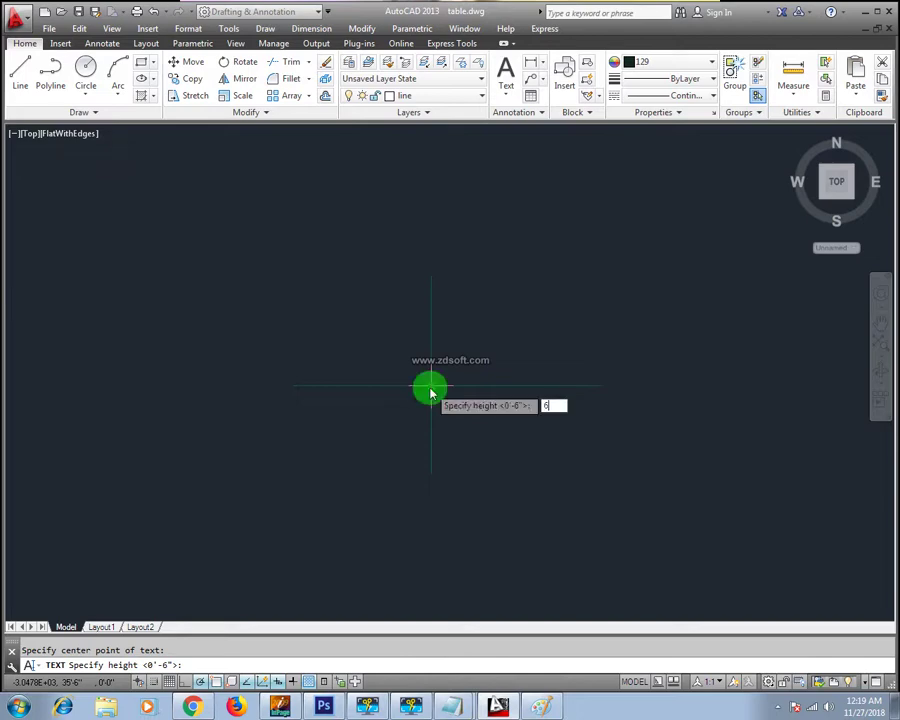
key("Return")
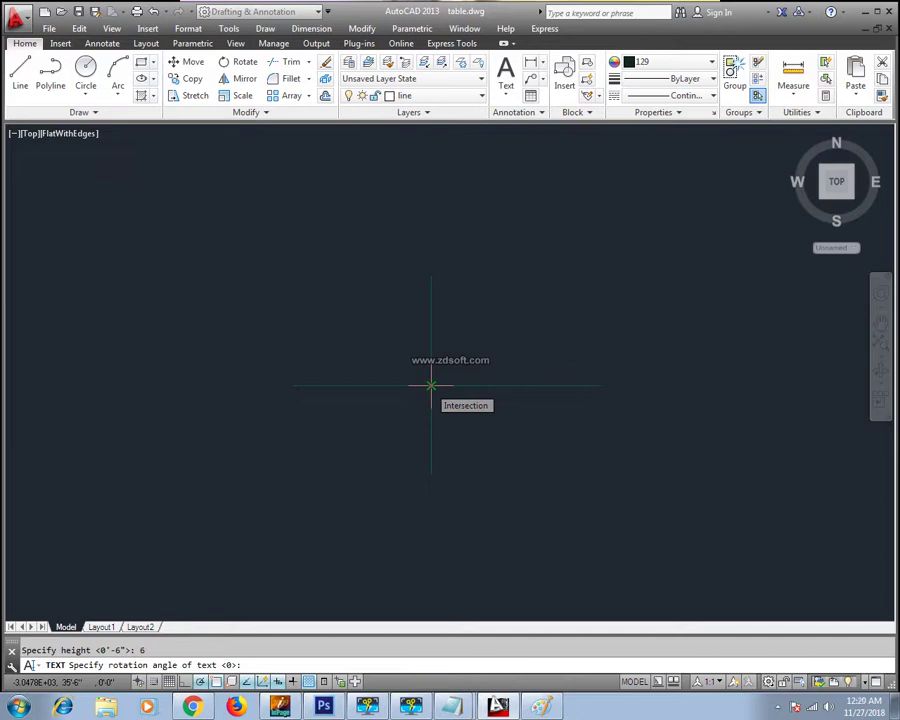
left_click(430, 386)
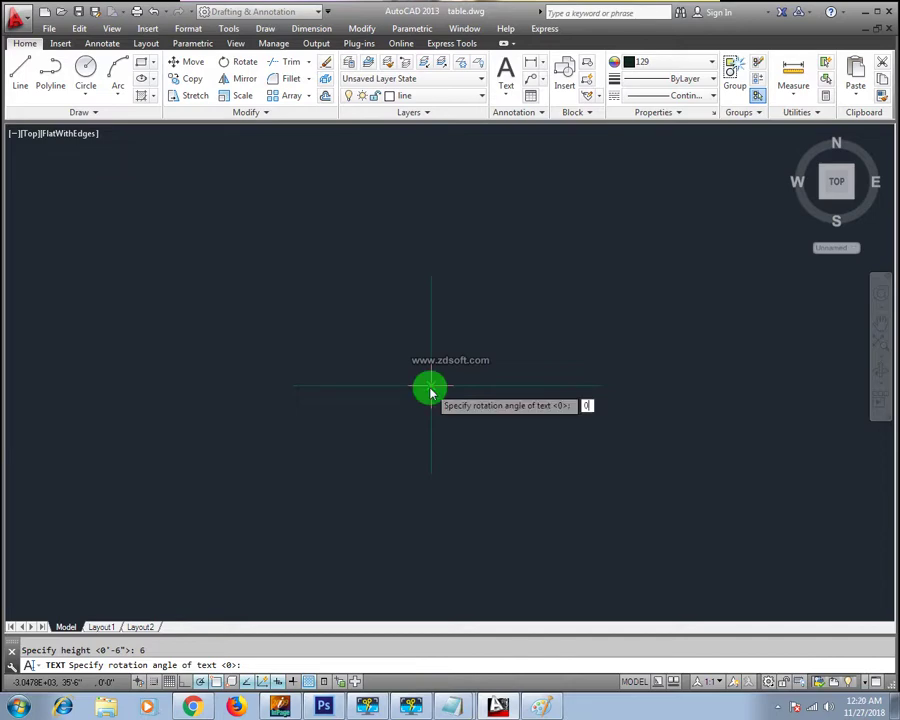
key("Return")
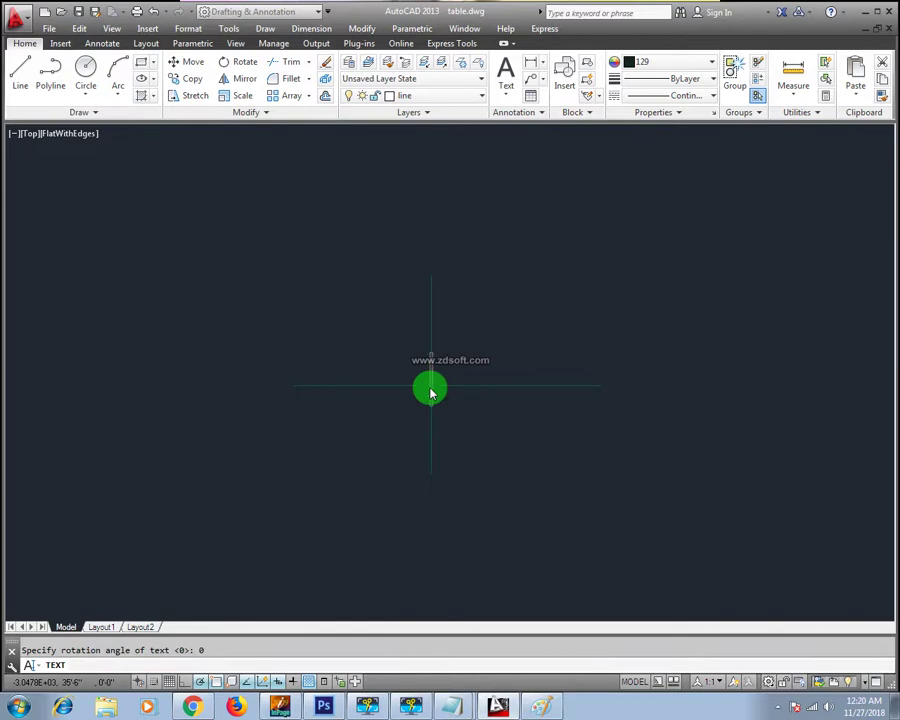
type("AUTOC")
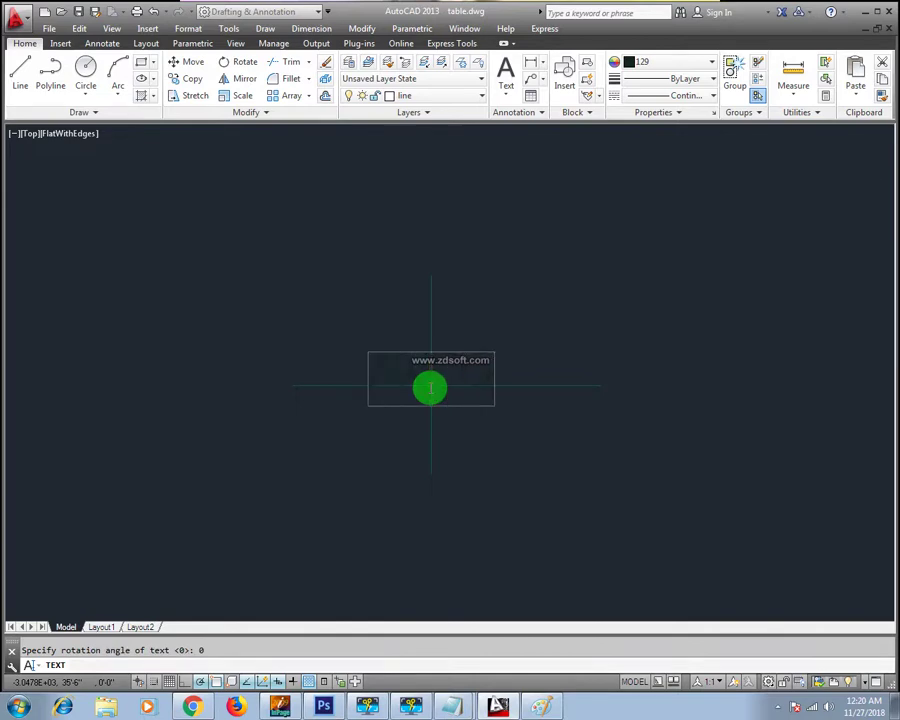
type("AD")
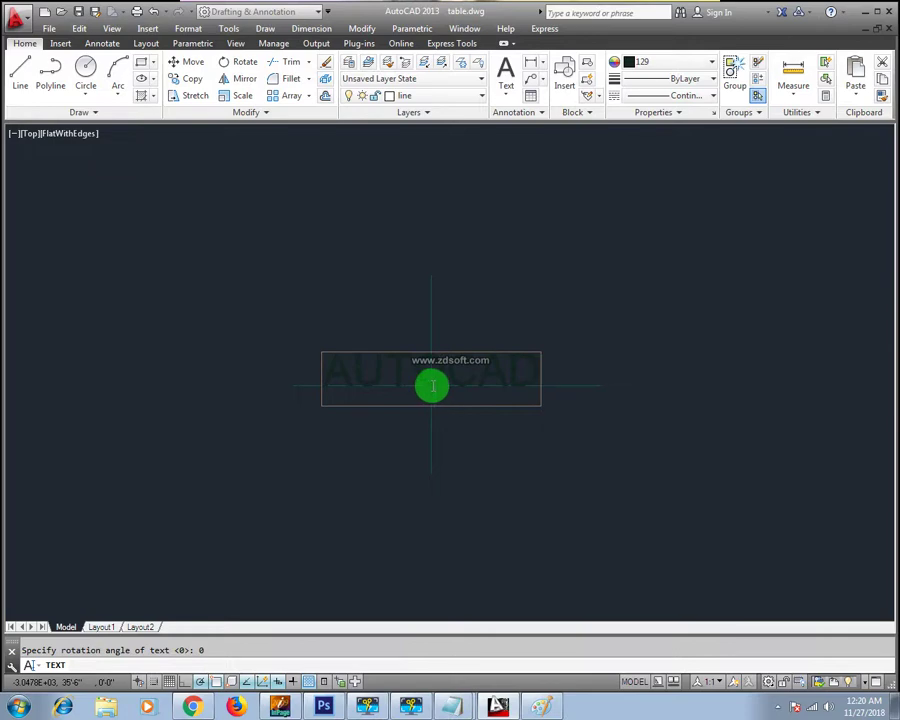
scroll(432, 386, "up", 2)
scroll(428, 384, "up", 2)
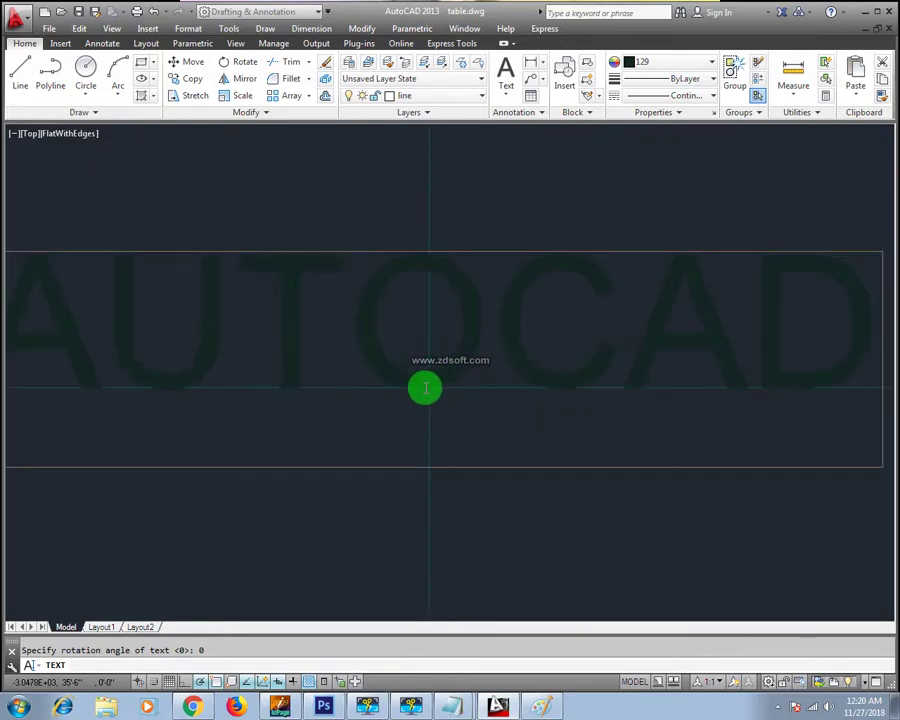
key("Escape")
scroll(423, 390, "down", 2)
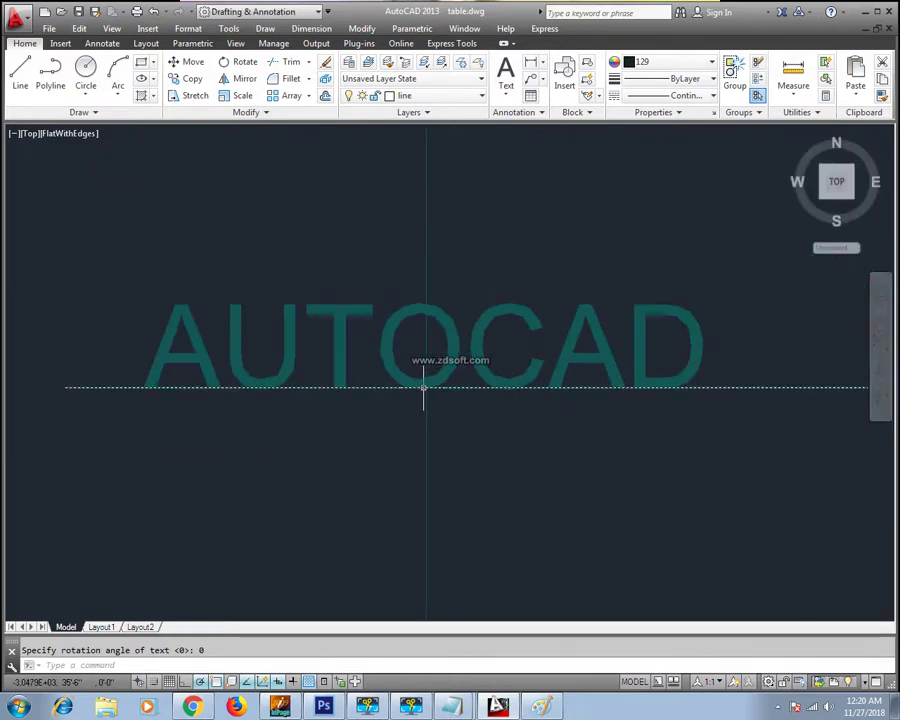
Select and delete the Center-justified AUTOCAD text.
left_click(426, 396)
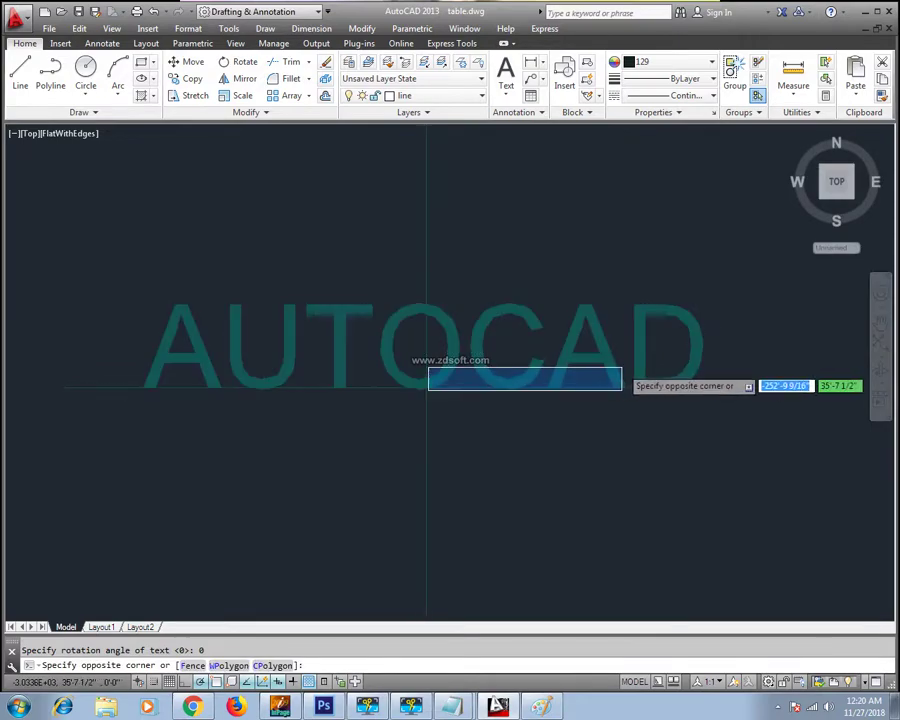
key("Escape")
scroll(414, 386, "down", 2)
left_click(444, 388)
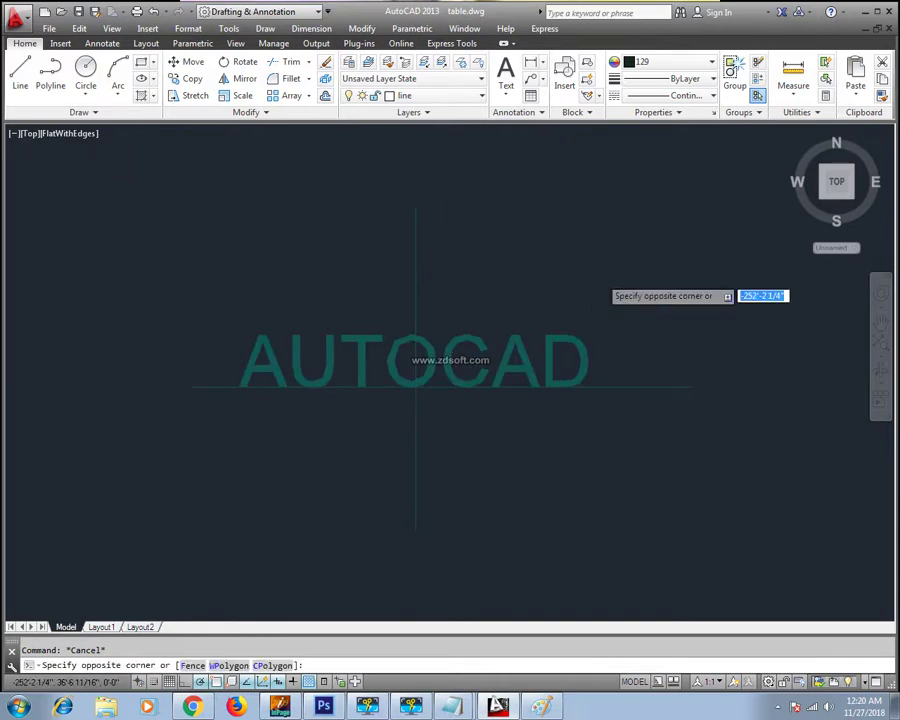
left_click(503, 348)
key("Delete")
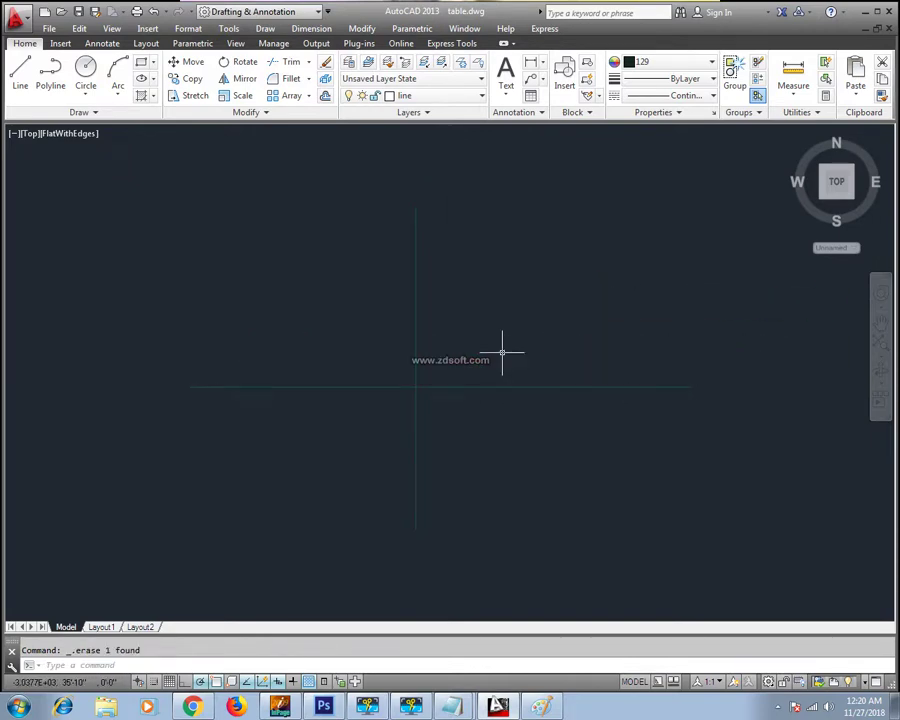
Start new single-line text with Middle justification at the lines' intersection.
type("dt")
key("Return")
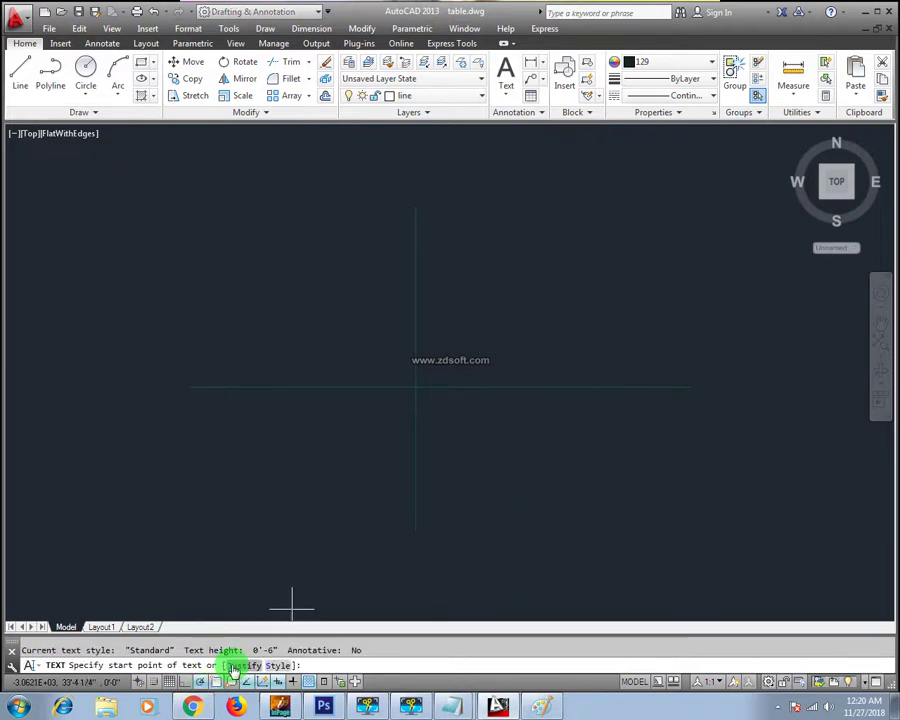
left_click(240, 666)
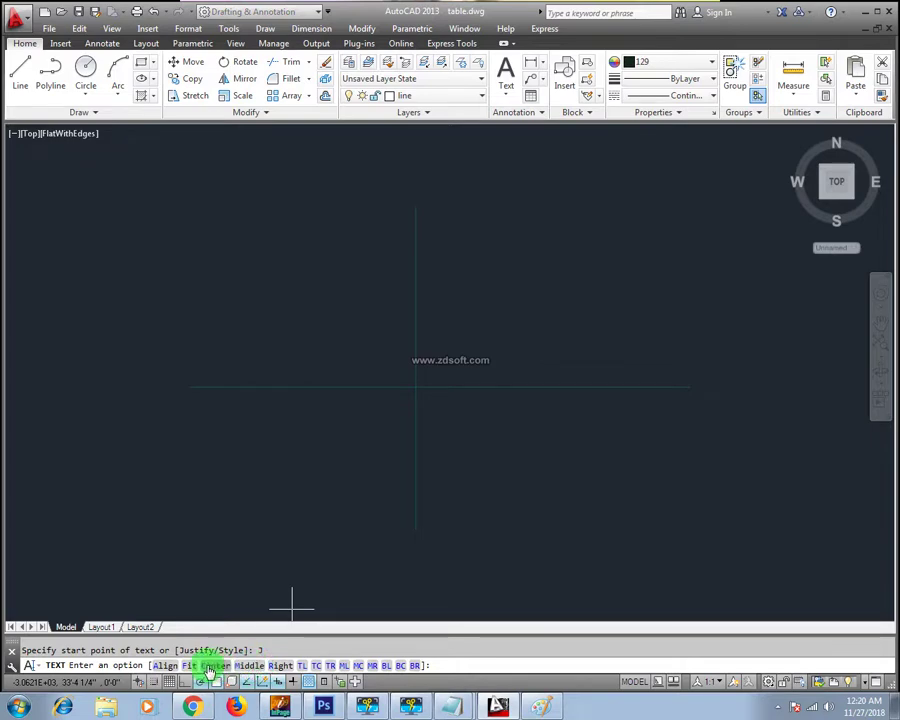
key("Down")
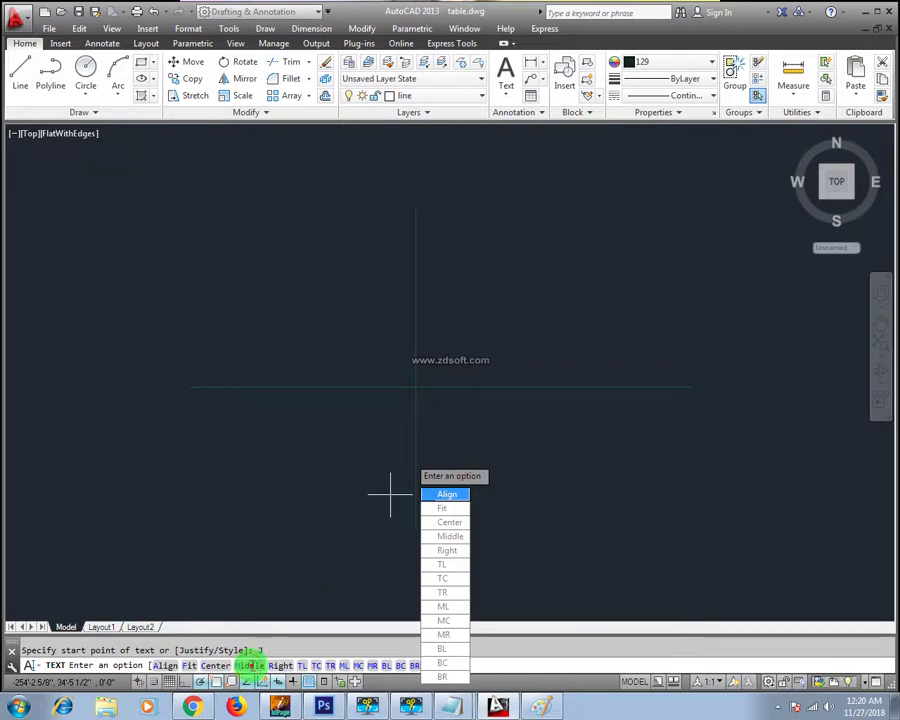
left_click(250, 665)
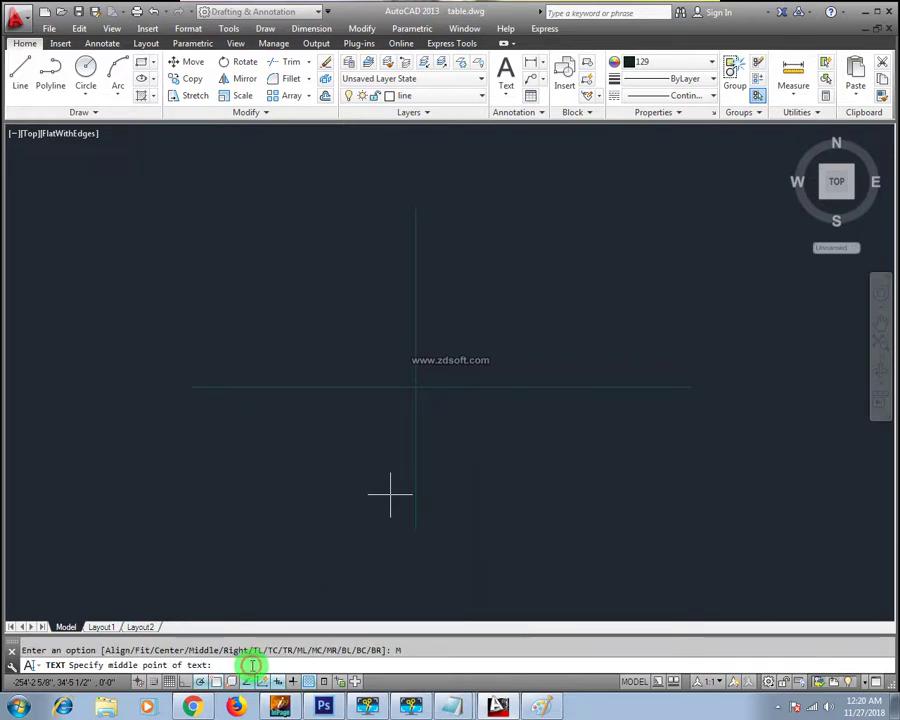
left_click(415, 387)
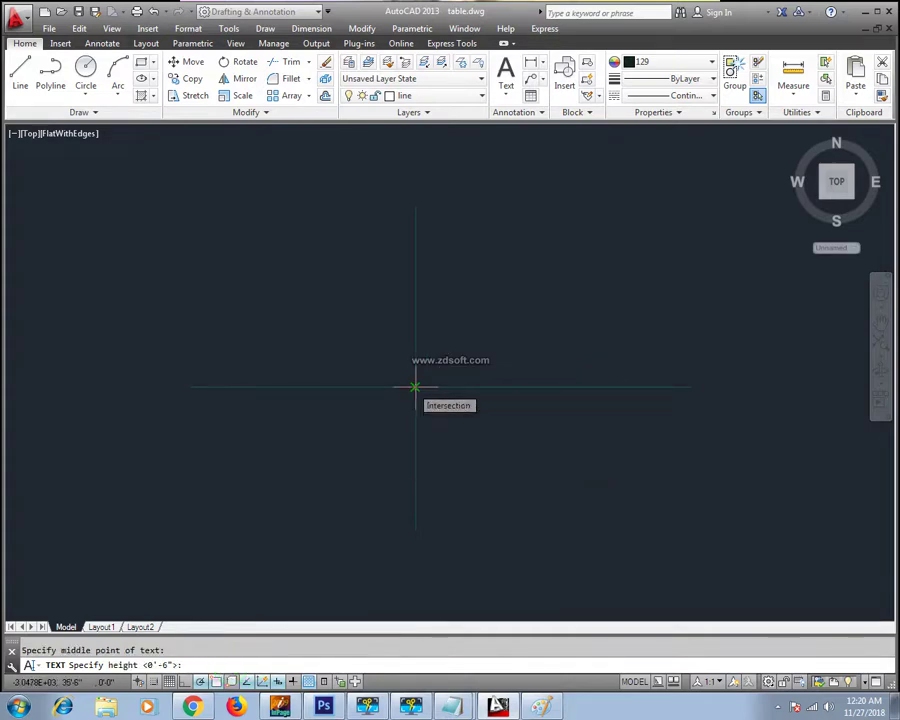
Set height 6 and rotation 0, enter the AUTOCAD text and finish.
type("6")
key("Return")
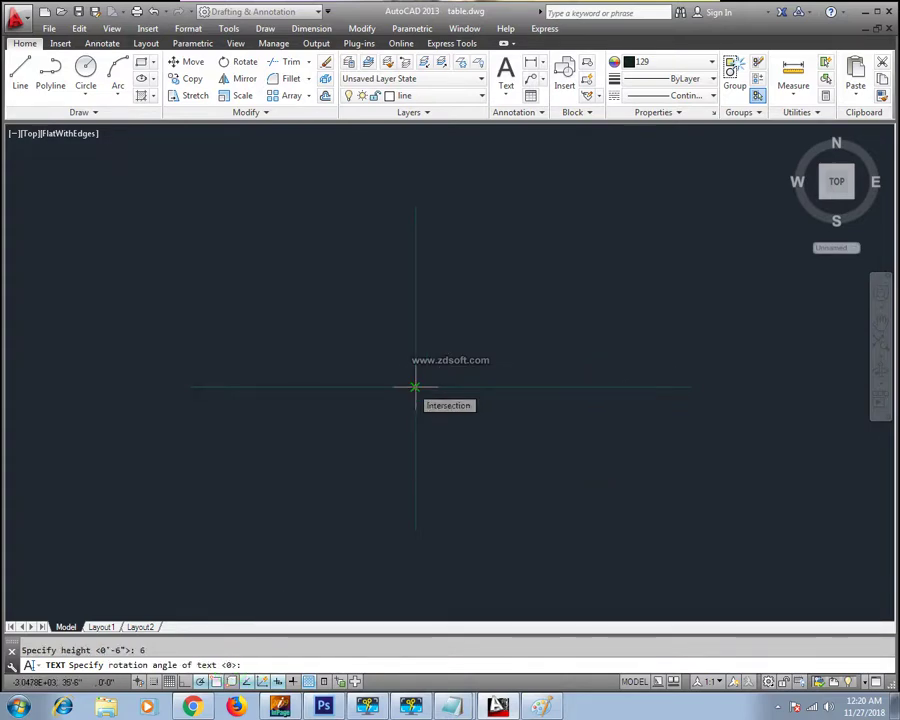
key("Return")
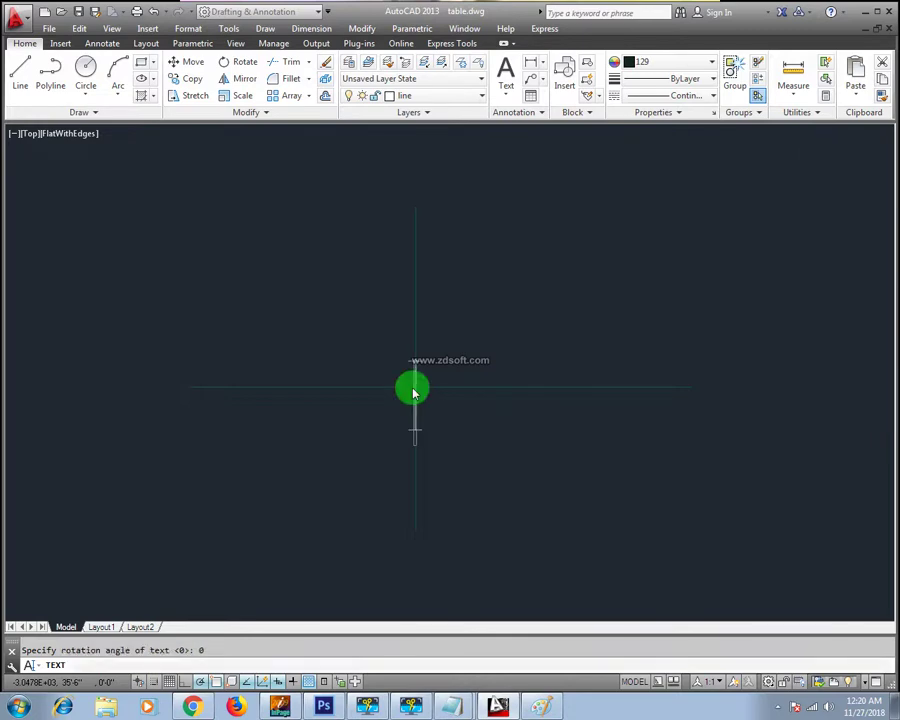
type("TA")
type("TOCA")
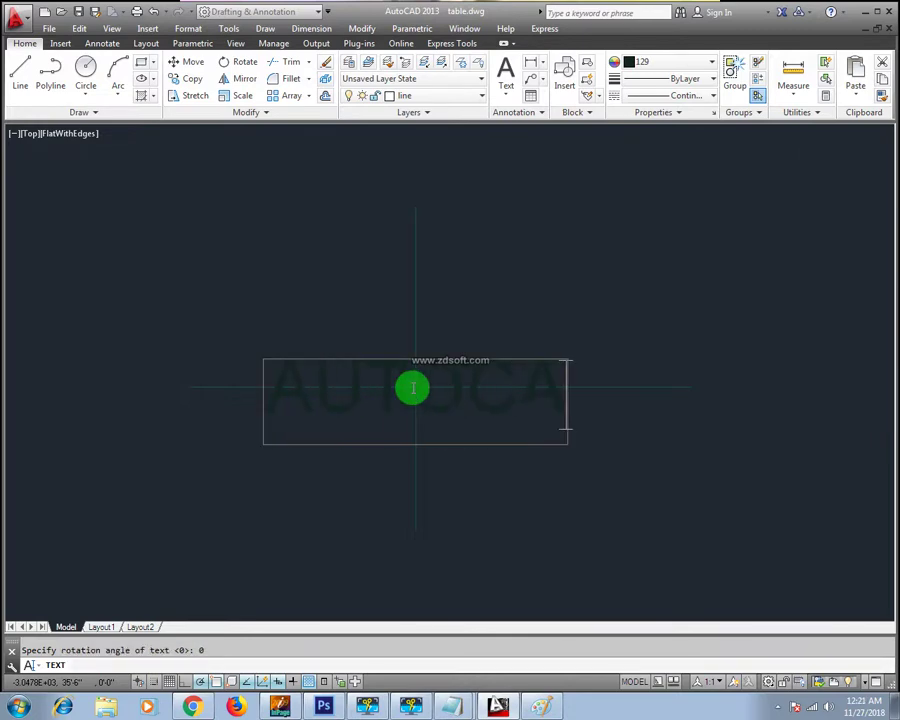
type("D")
key("Return")
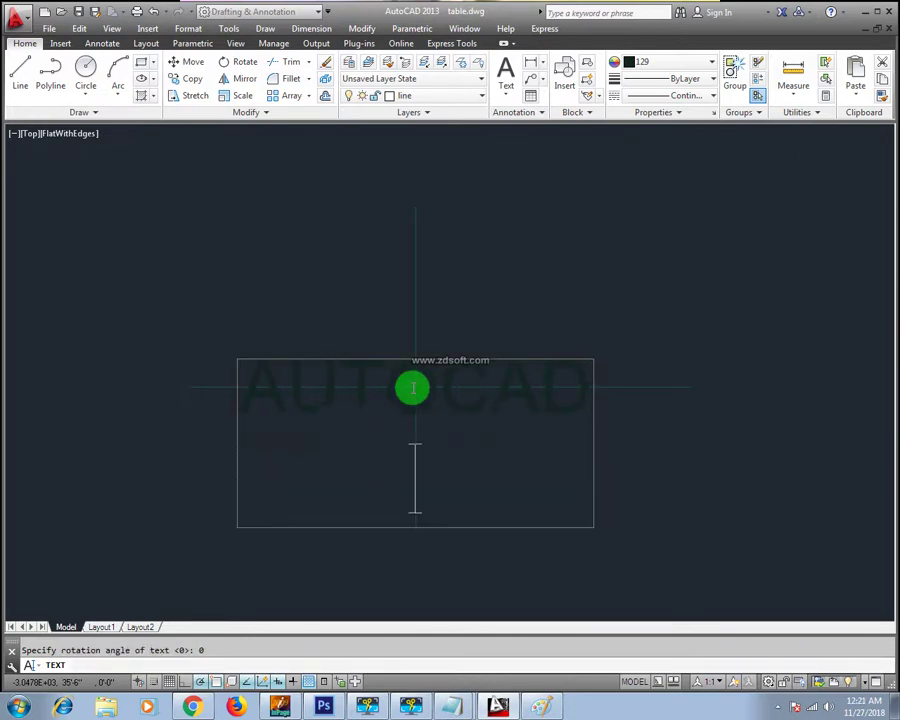
key("Return")
middle_click_drag(432, 415, 448, 442)
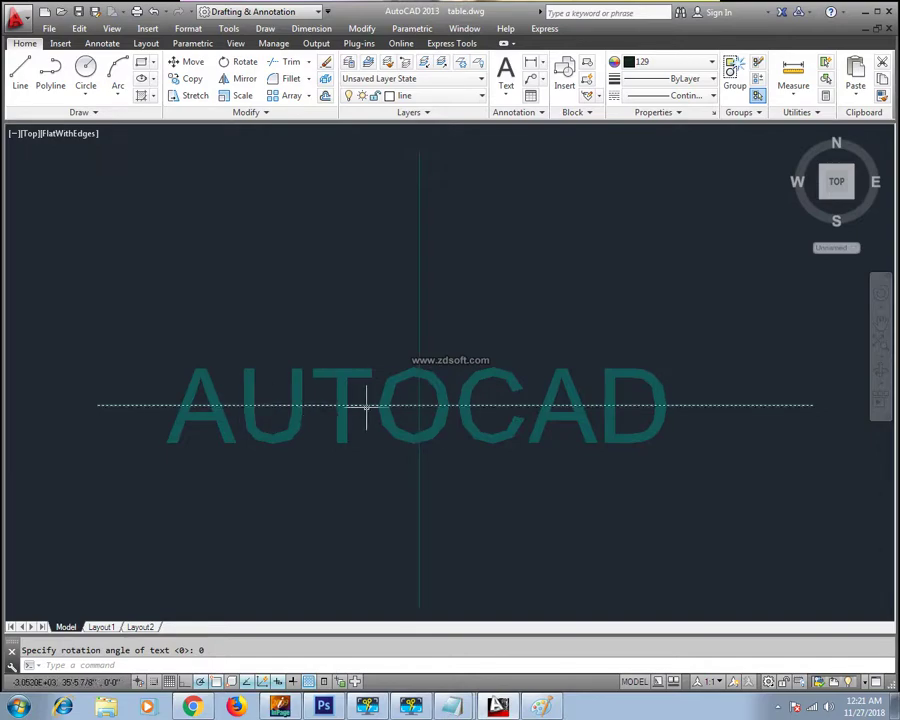
scroll(427, 386, "up", 2)
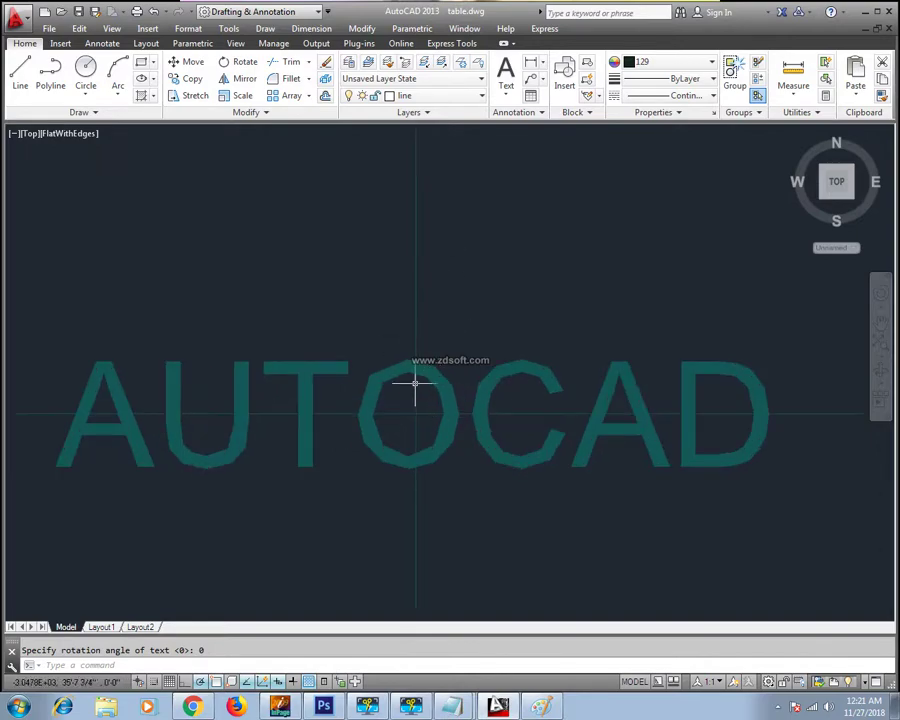
Pan the drawing left to make room beside the AUTOCAD text.
scroll(415, 390, "down", 3)
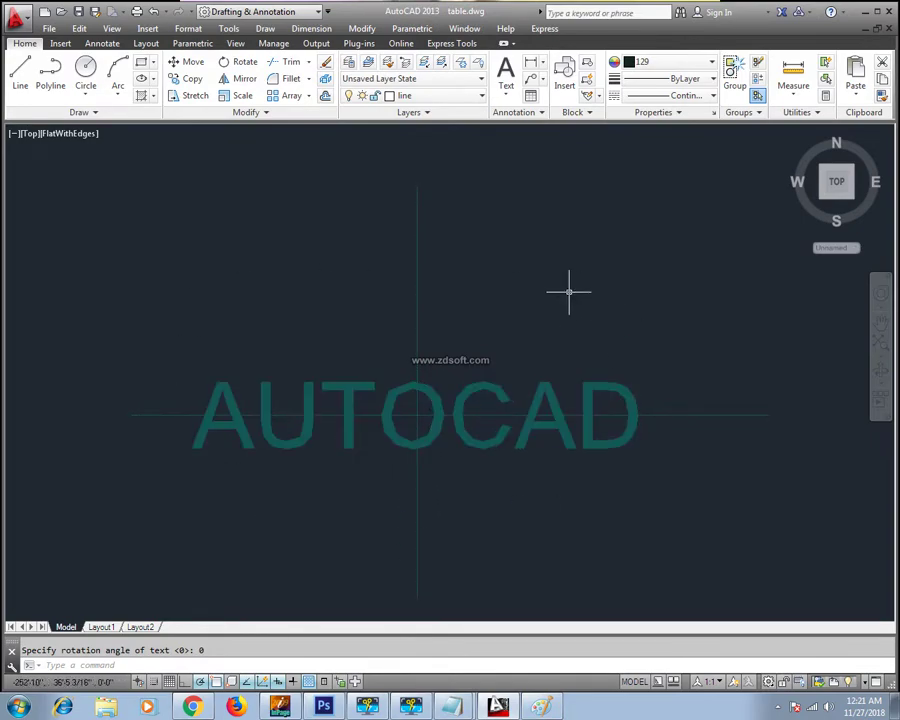
scroll(412, 438, "up", 4)
scroll(484, 382, "down", 3)
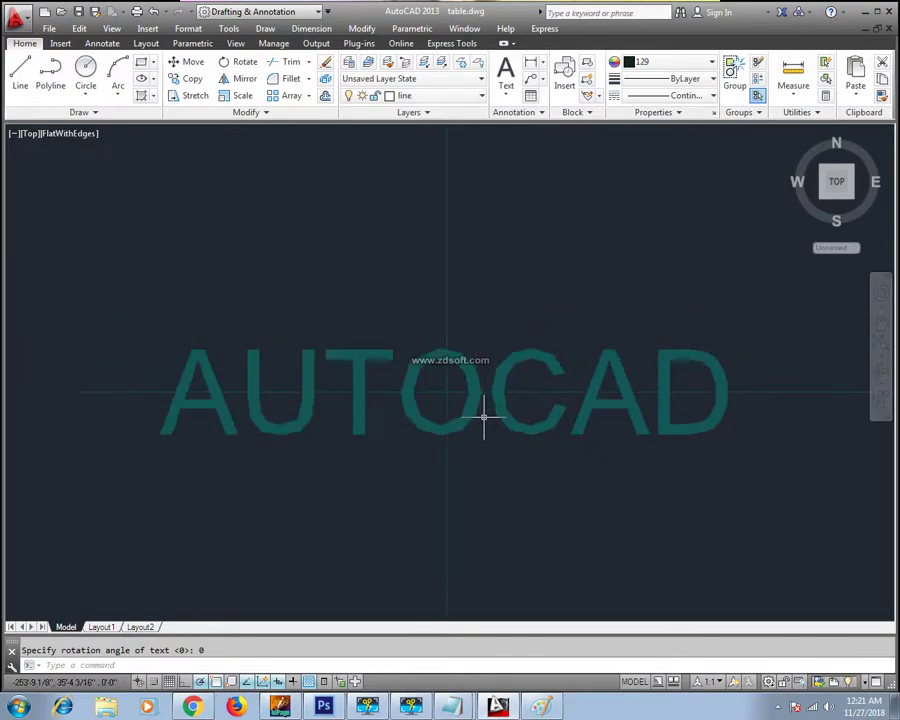
left_click(470, 402)
scroll(470, 410, "down", 2)
middle_click_drag(470, 410, 440, 428)
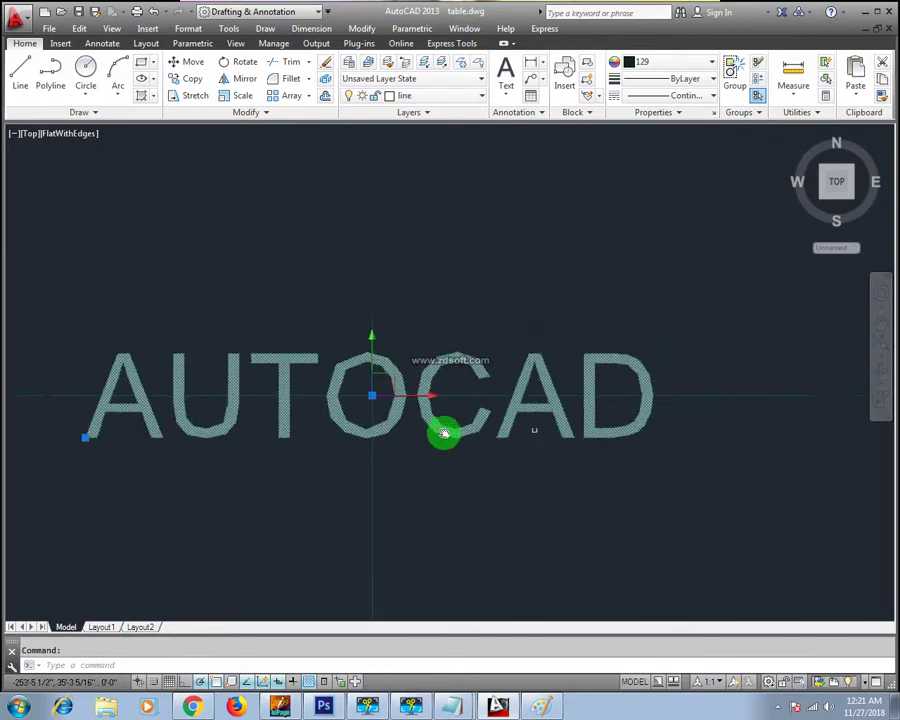
scroll(420, 430, "down", 2)
middle_click_drag(501, 455, 354, 451)
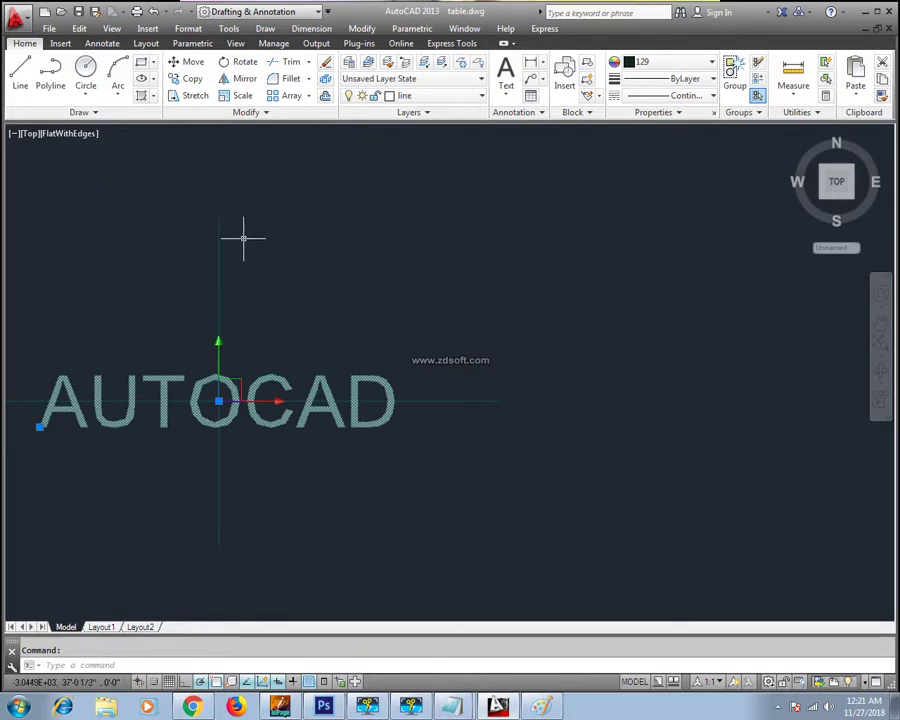
Select the vertical and horizontal guide lines and copy them to the right.
left_click_drag(243, 238, 189, 267)
key("Escape")
left_click(277, 245)
left_click(201, 305)
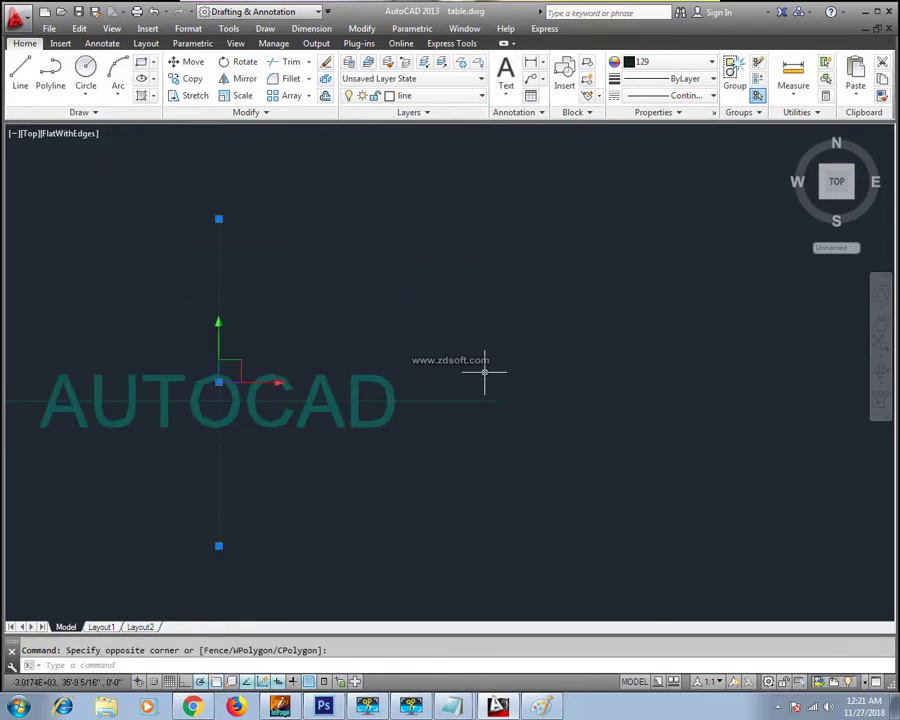
left_click(477, 401)
type("c")
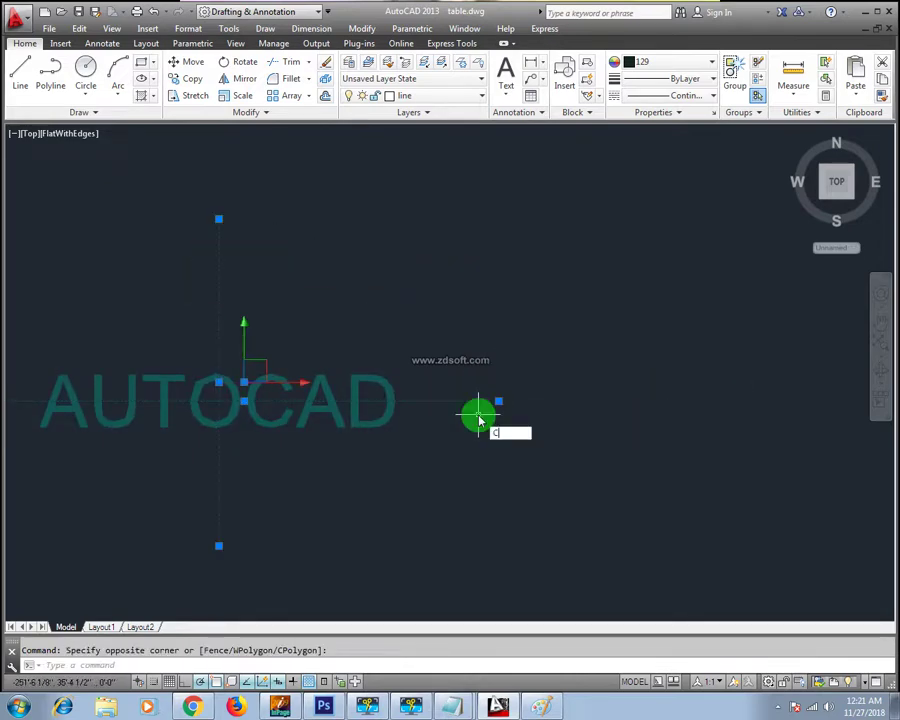
type("o")
key("Return")
left_click(467, 468)
middle_click_drag(829, 468, 500, 460)
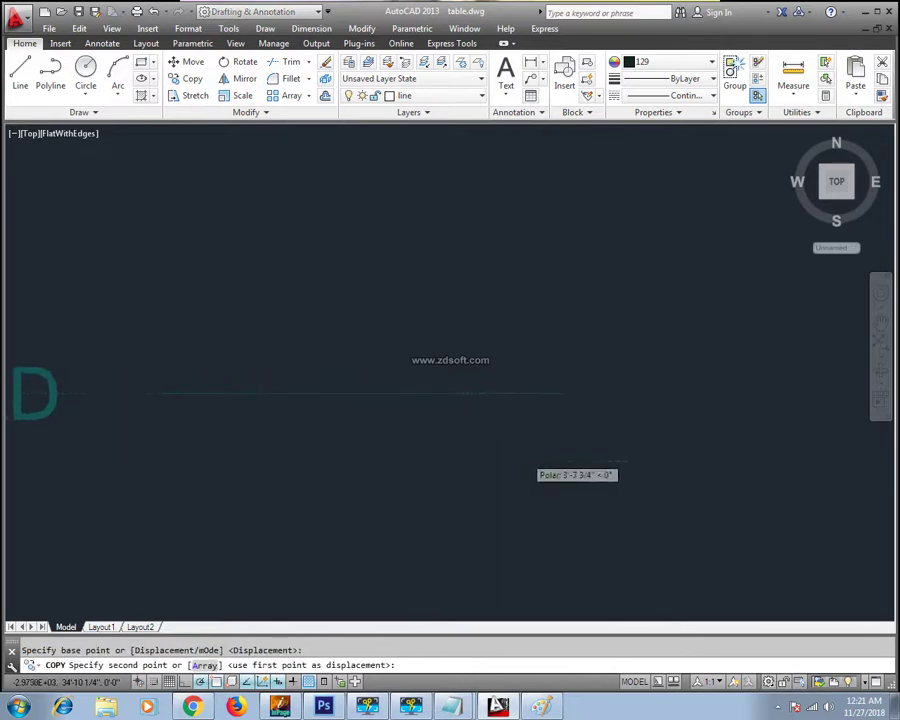
left_click(687, 461)
key("Escape")
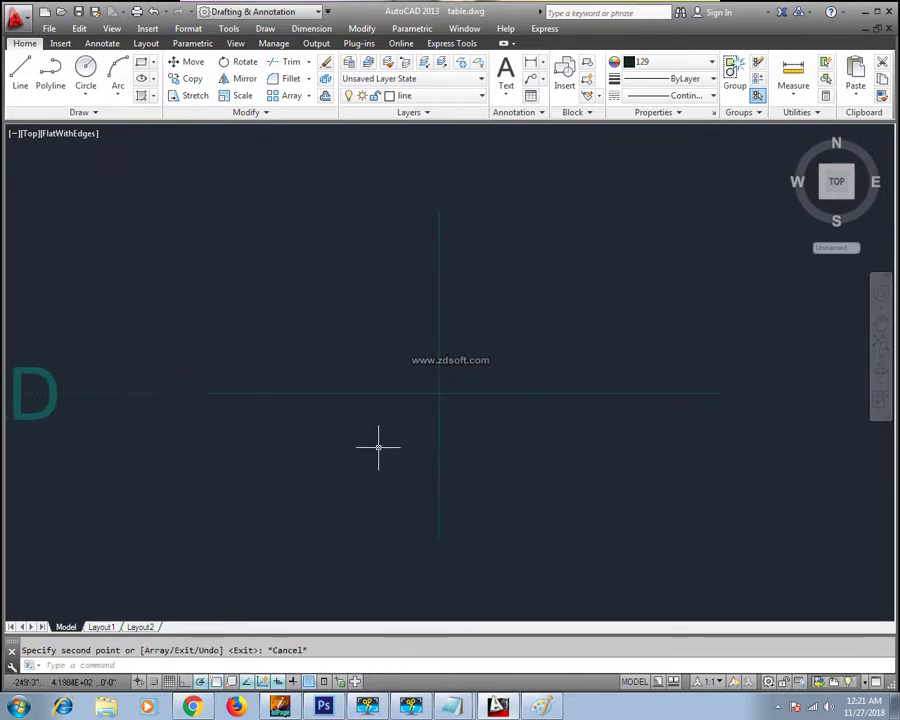
Start a new DT text and show its justification choices.
type("dt")
key("Return")
left_click(240, 662)
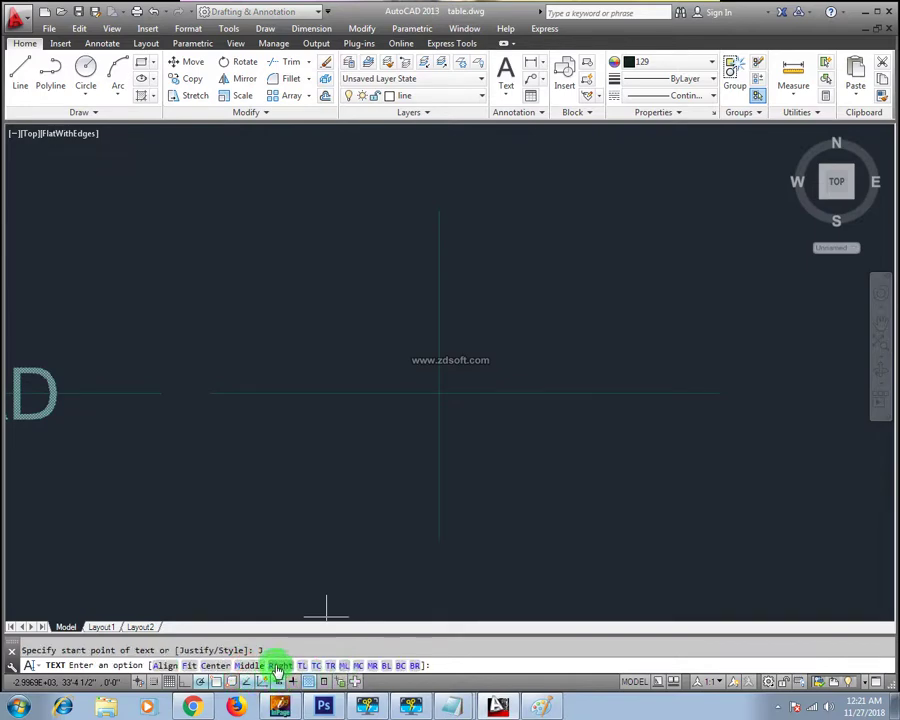
Set Right justification at the copied lines' intersection, height 6, rotation 0.
left_click(279, 666)
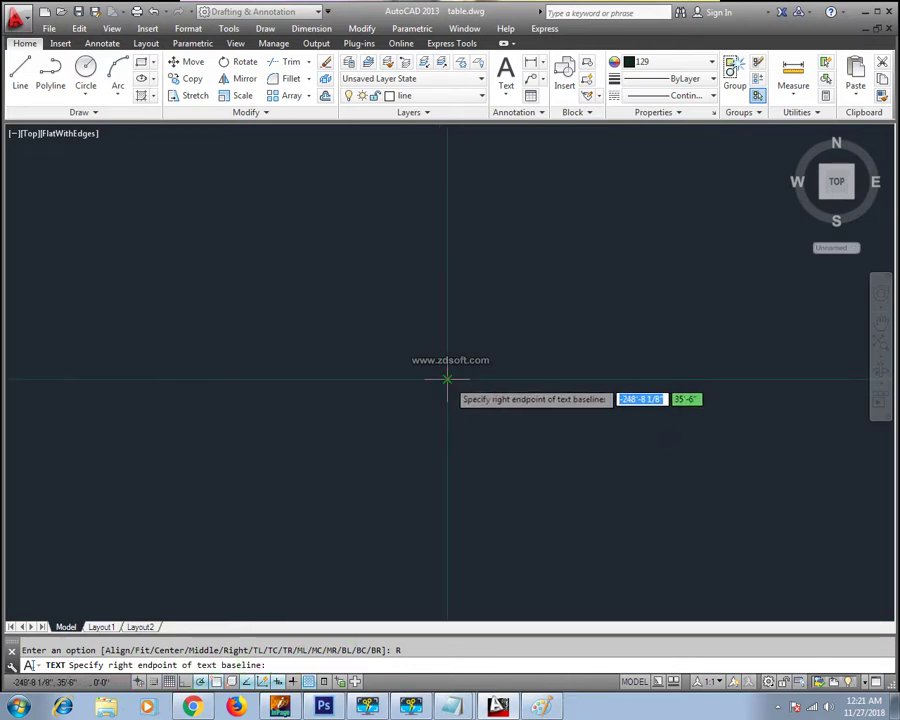
left_click(447, 379)
type("6")
left_click(447, 380)
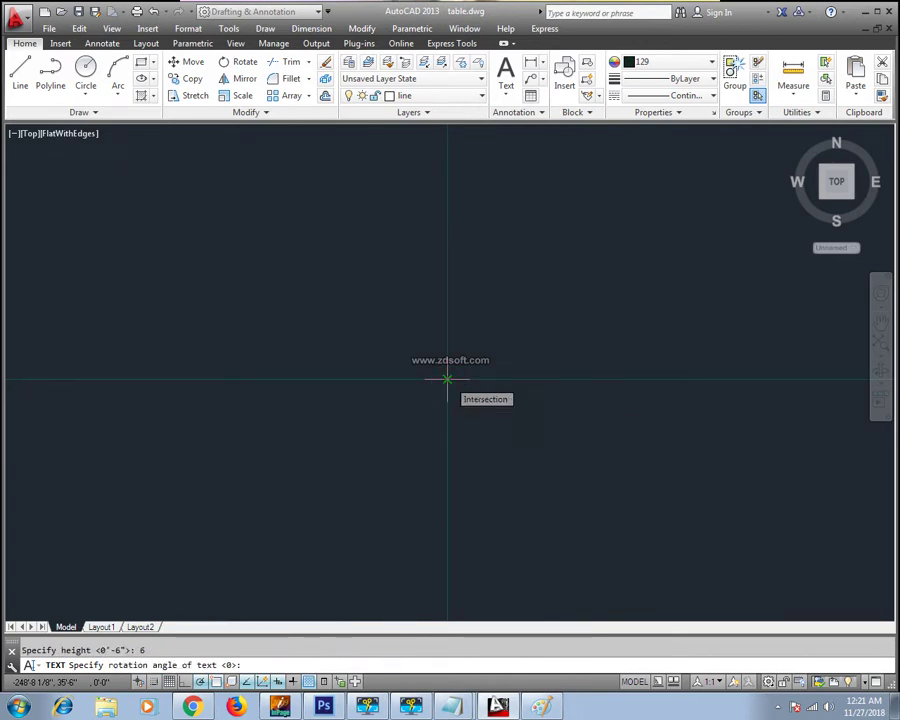
left_click(447, 380)
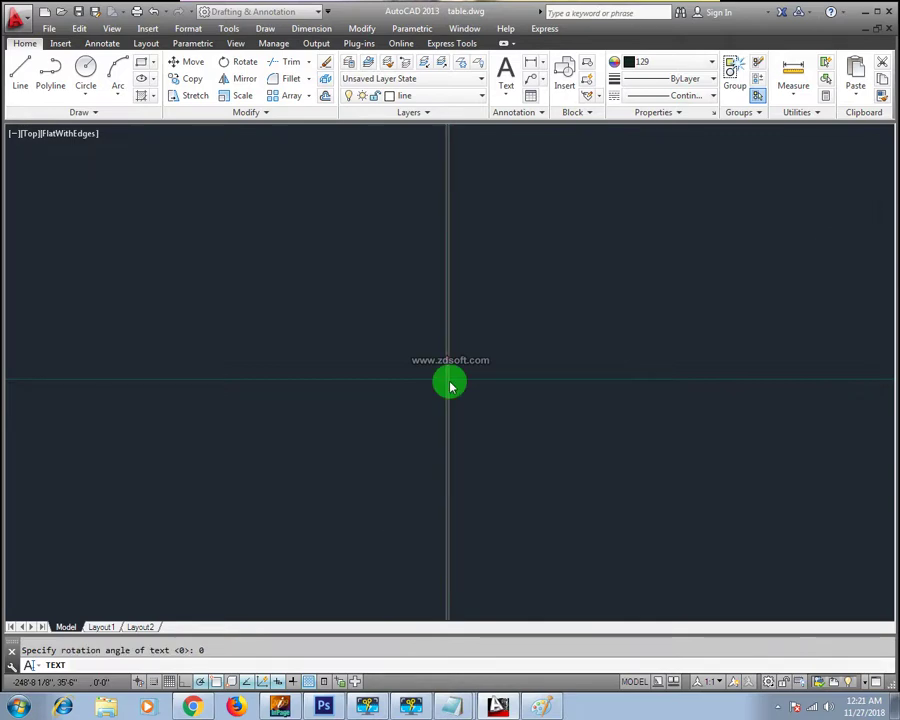
Type AUTOCAD, fixing a typo, and finish the text entry.
type("AUO")
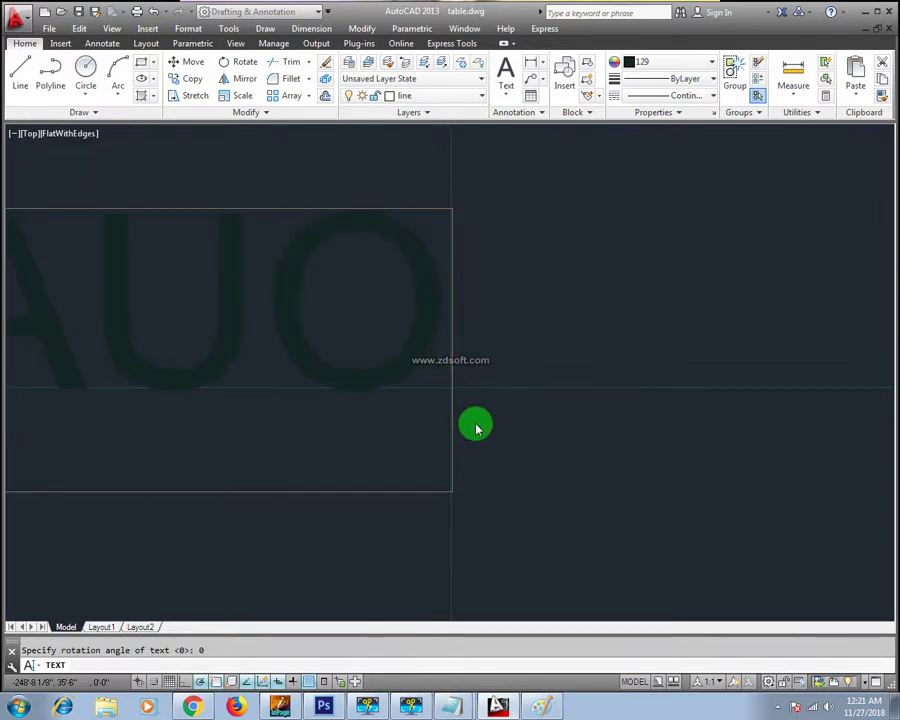
key("BackSpace")
type("TO")
type("CAD")
scroll(460, 443, "down", 5)
scroll(444, 416, "up", 3)
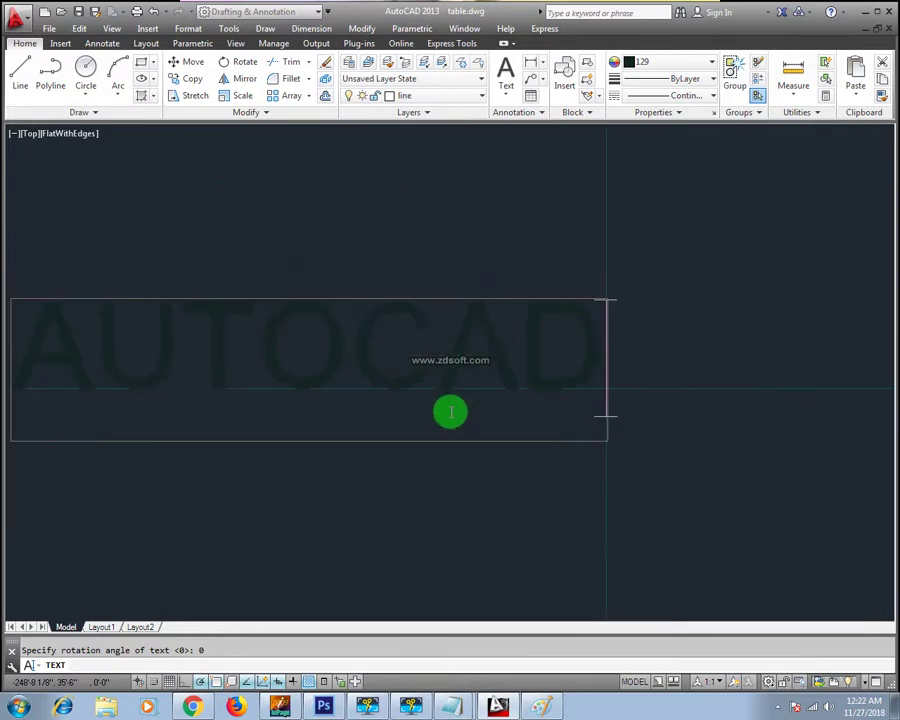
key("Return")
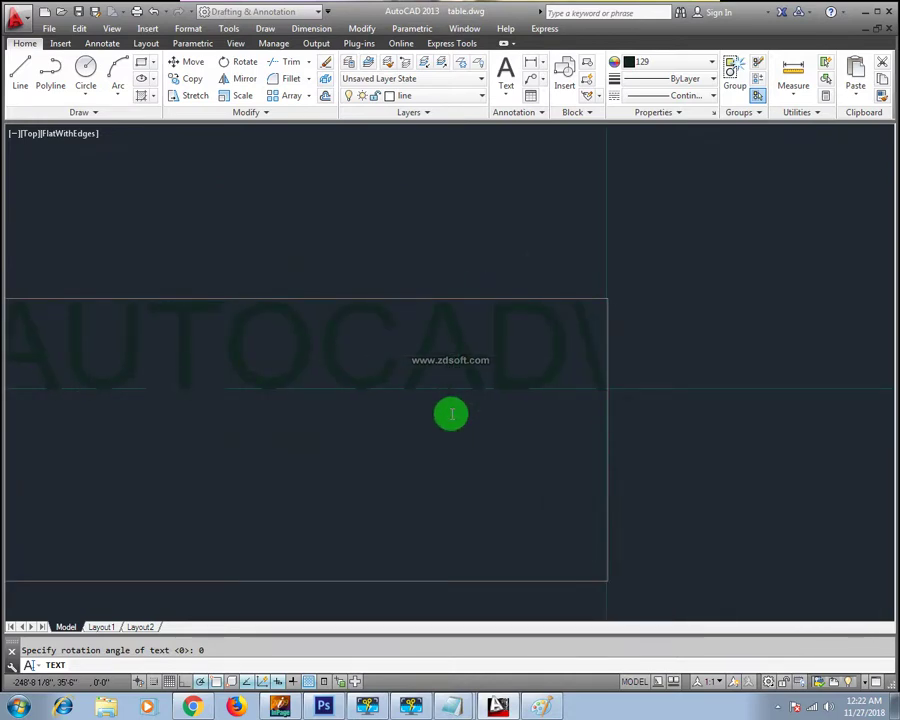
key("BackSpace")
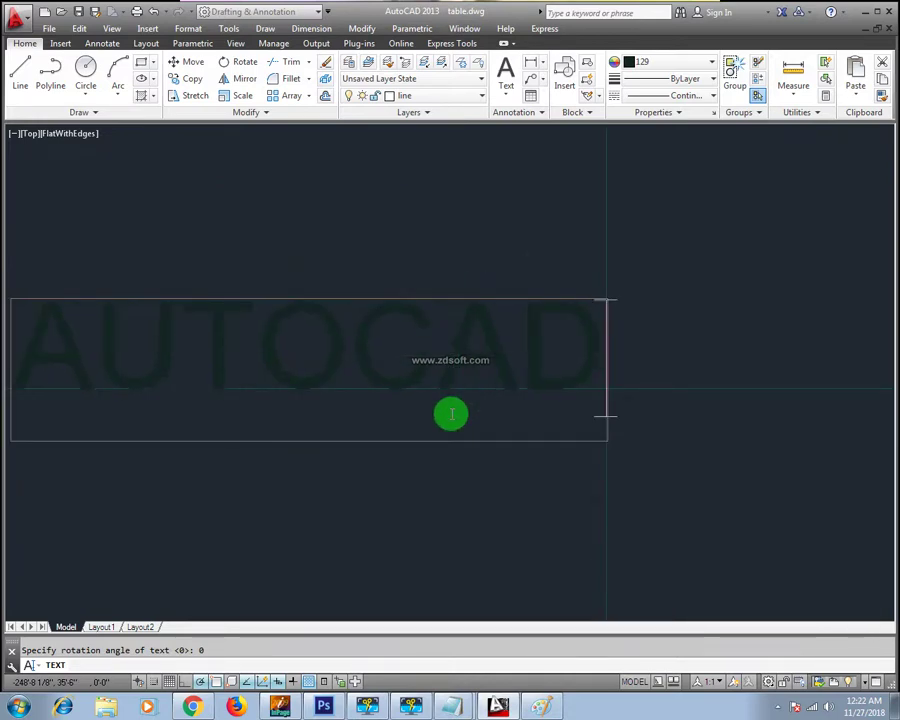
key("Return")
key("Return")
Select the AUTOCAD text and guide lines and start a move, then cancel it.
scroll(446, 421, "down", 3)
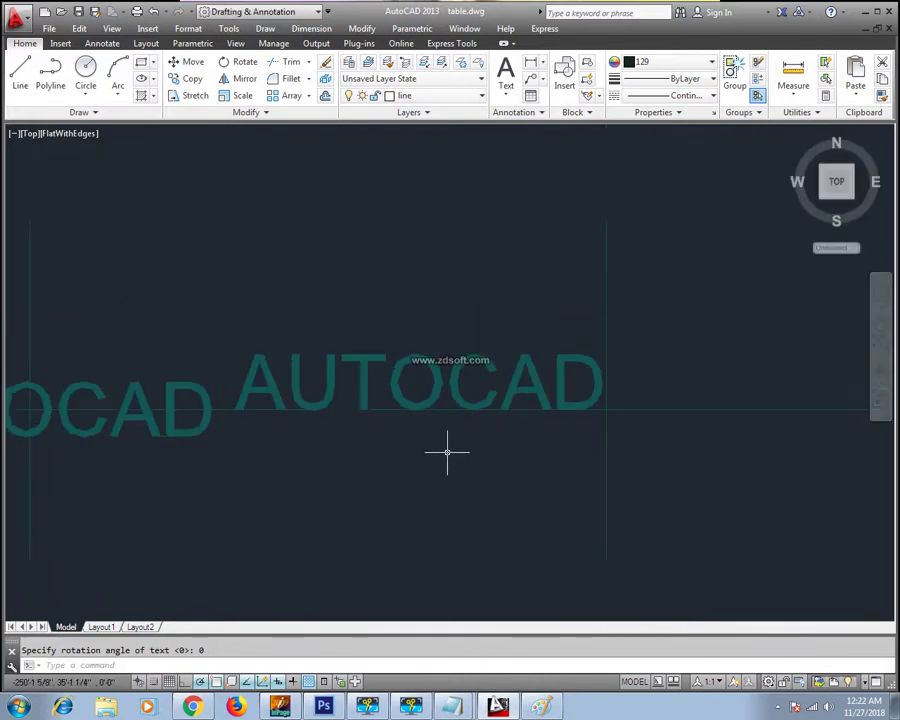
middle_click_drag(515, 354, 416, 354)
left_click(618, 254)
left_click(410, 430)
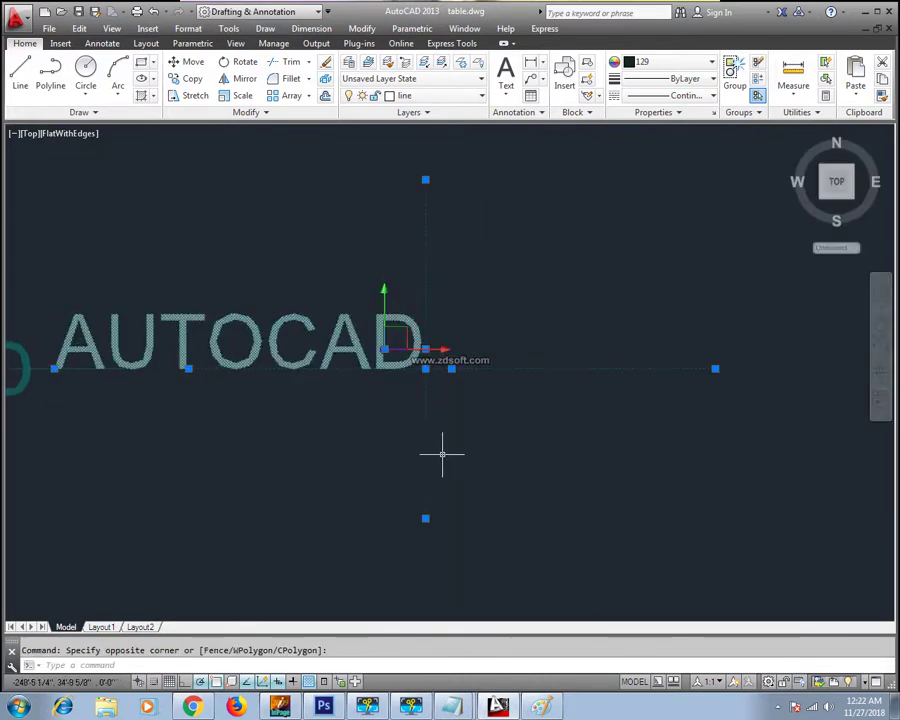
type("m")
key("Return")
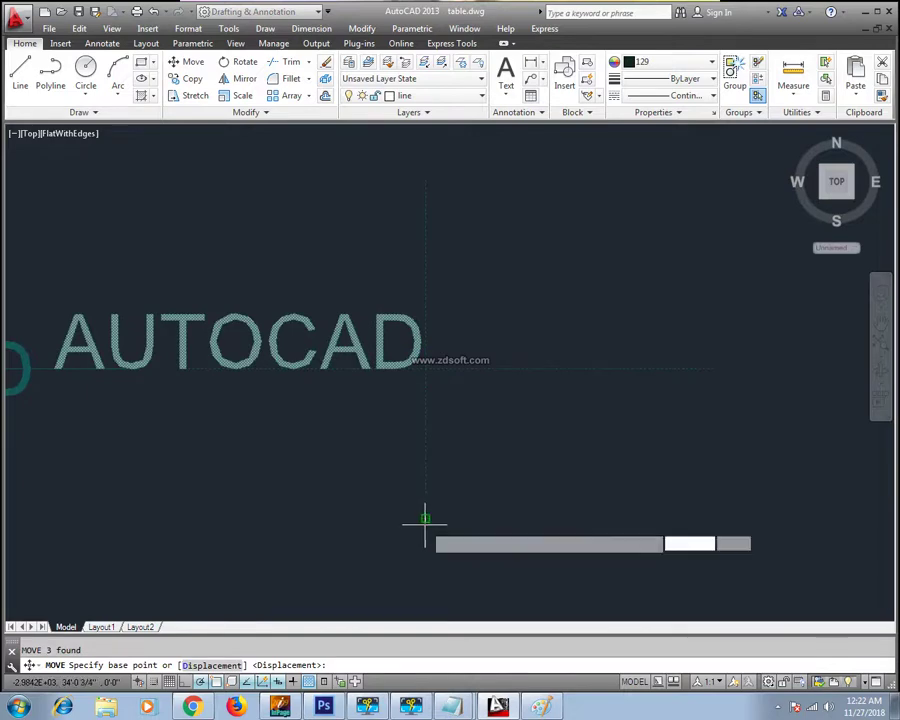
left_click(425, 520)
key("Escape")
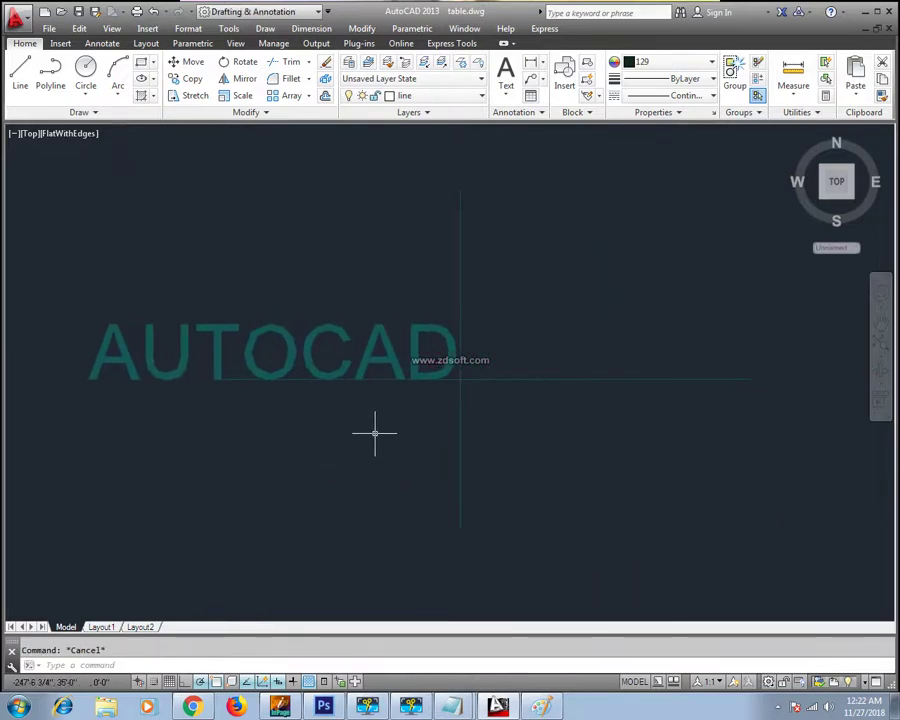
Pan and zoom to bring the whole right-justified AUTOCAD text into view.
scroll(440, 370, "up", 1)
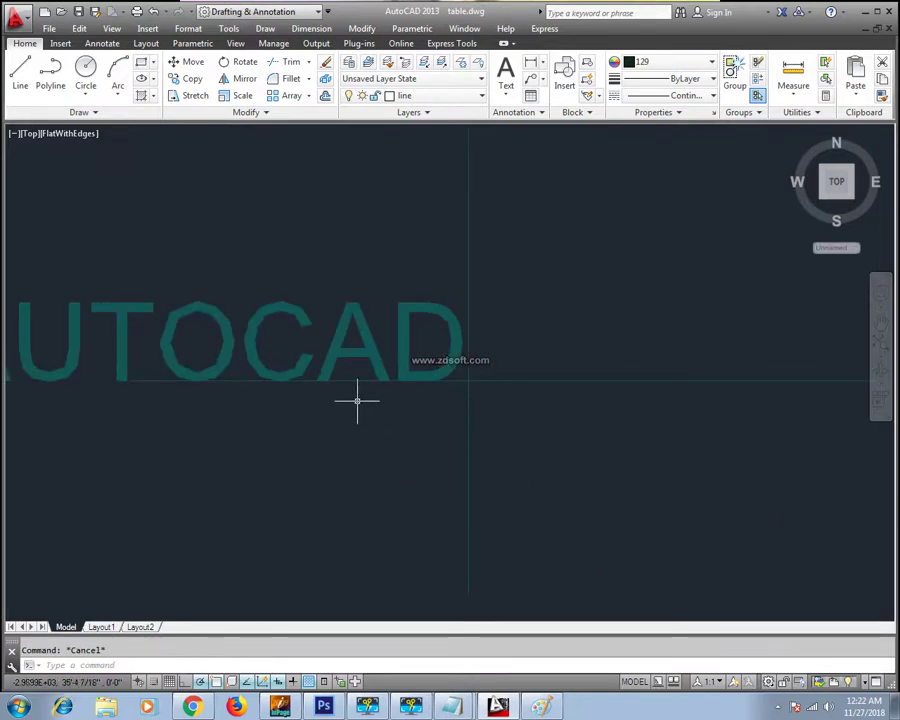
scroll(440, 436, "down", 1)
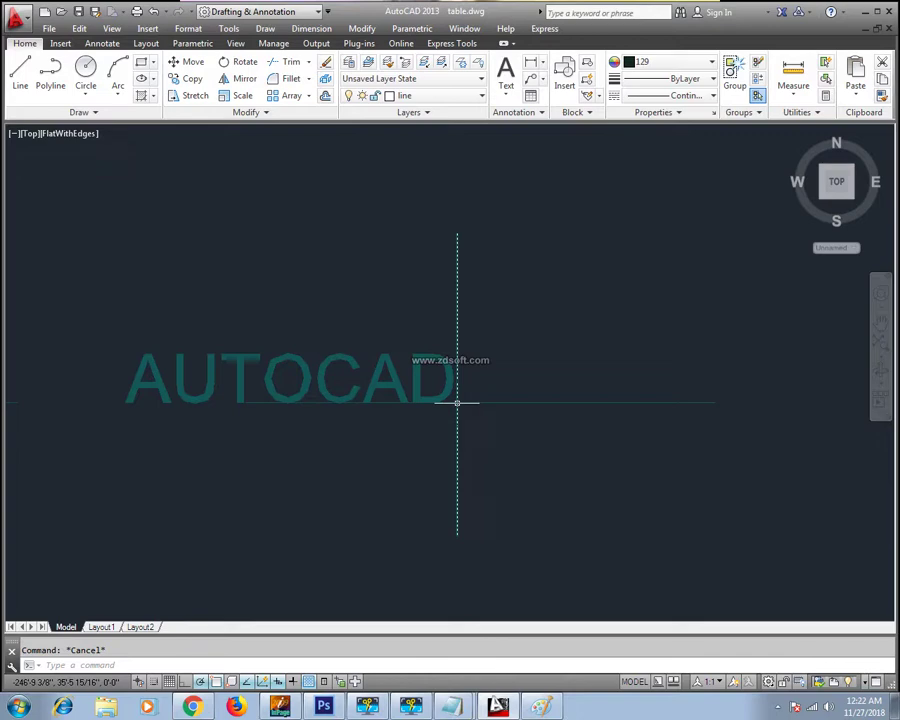
scroll(456, 398, "up", 5)
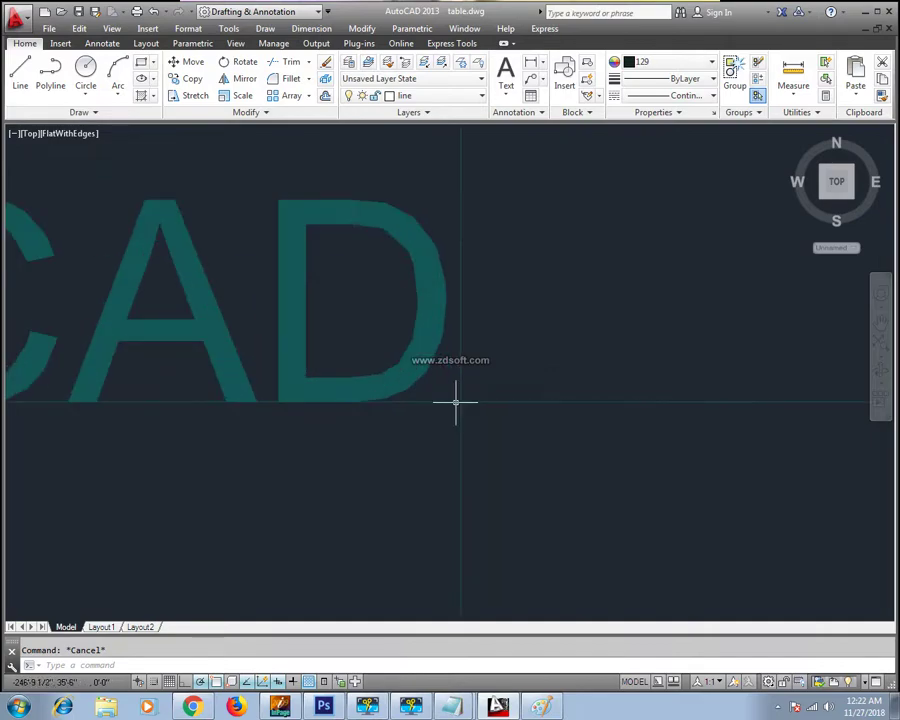
scroll(460, 404, "up", 4)
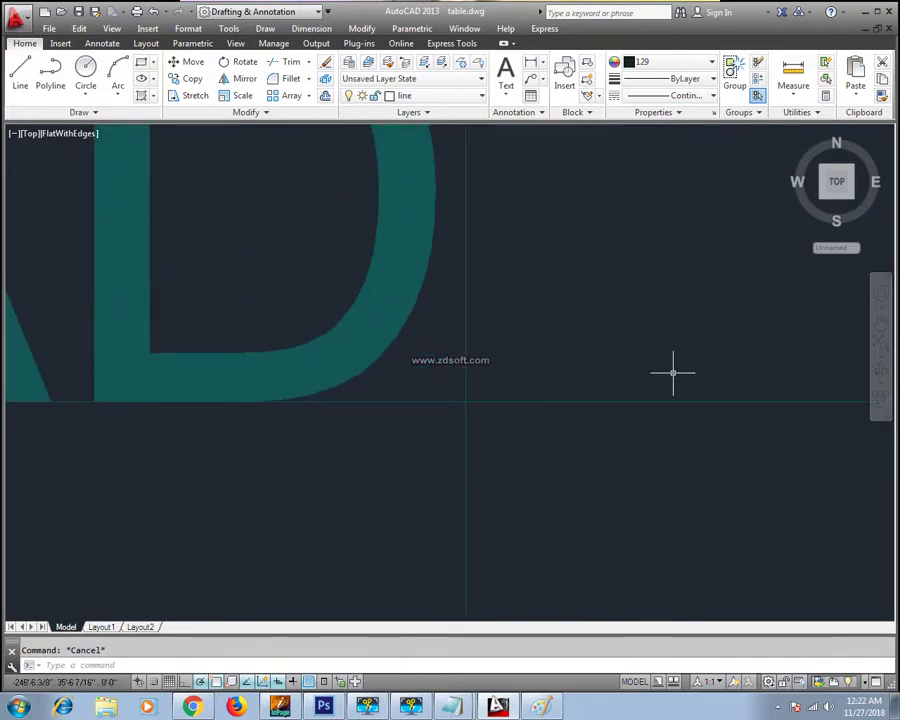
scroll(150, 400, "down", 5)
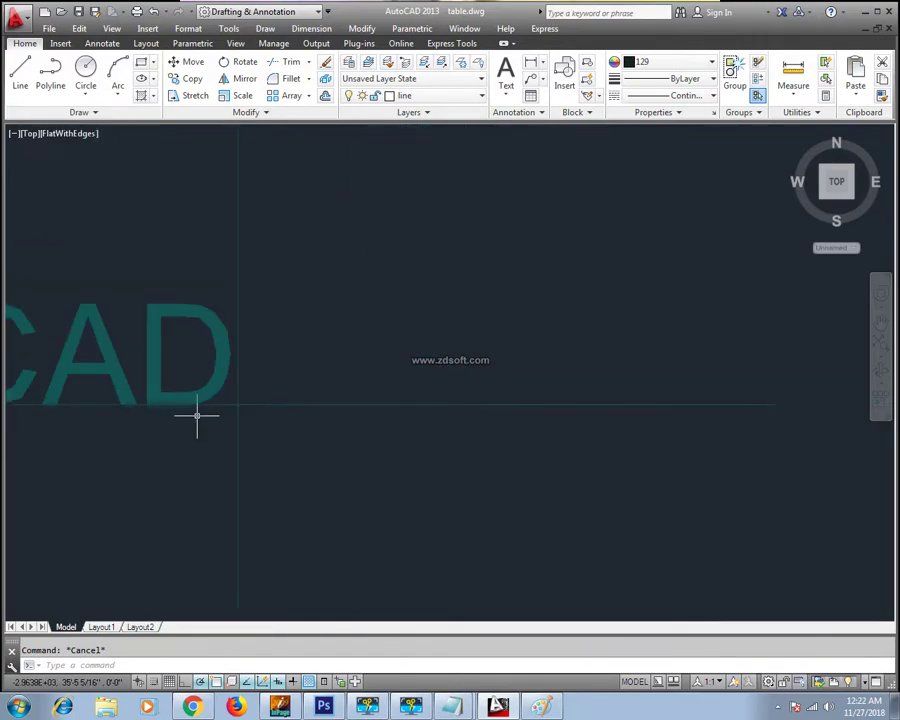
mouse_move(237, 404)
middle_mouse_down()
mouse_move(337, 403)
mouse_move(378, 376)
mouse_move(464, 362)
middle_mouse_up()
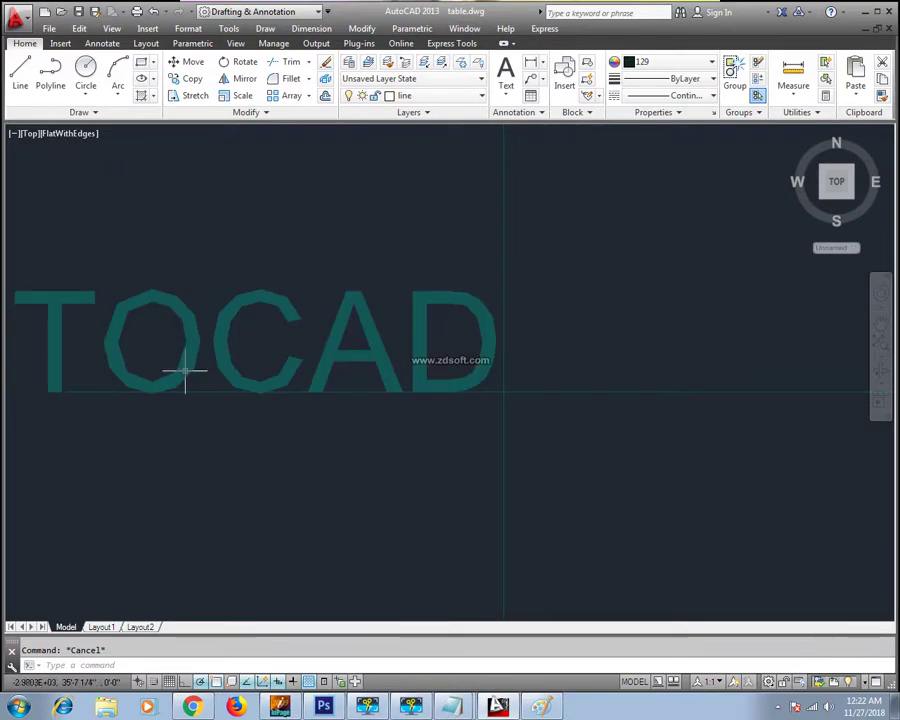
middle_click_drag(184, 370, 362, 373)
scroll(340, 378, "down", 2)
Replace the right-justified text with new Top-Left text at the intersection, height 6, rotation 0.
left_click(360, 372)
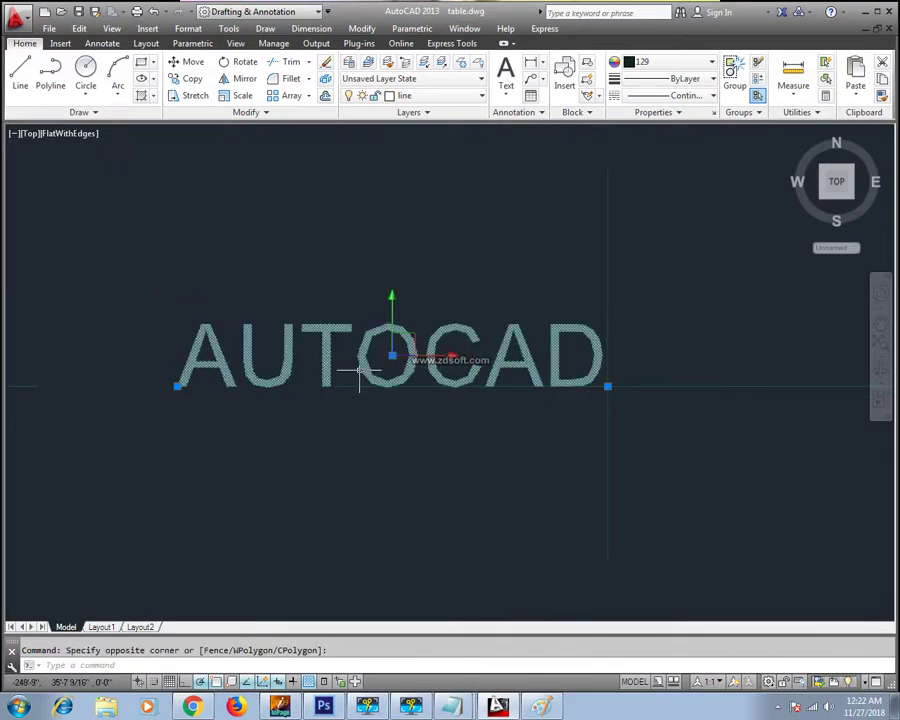
key("Delete")
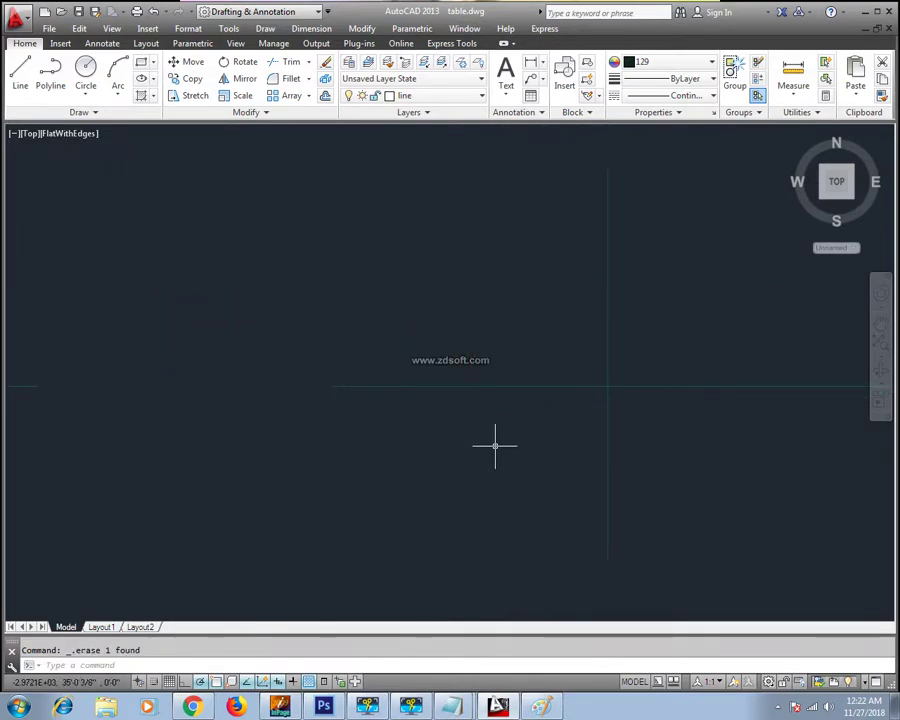
type("DT")
key("Return")
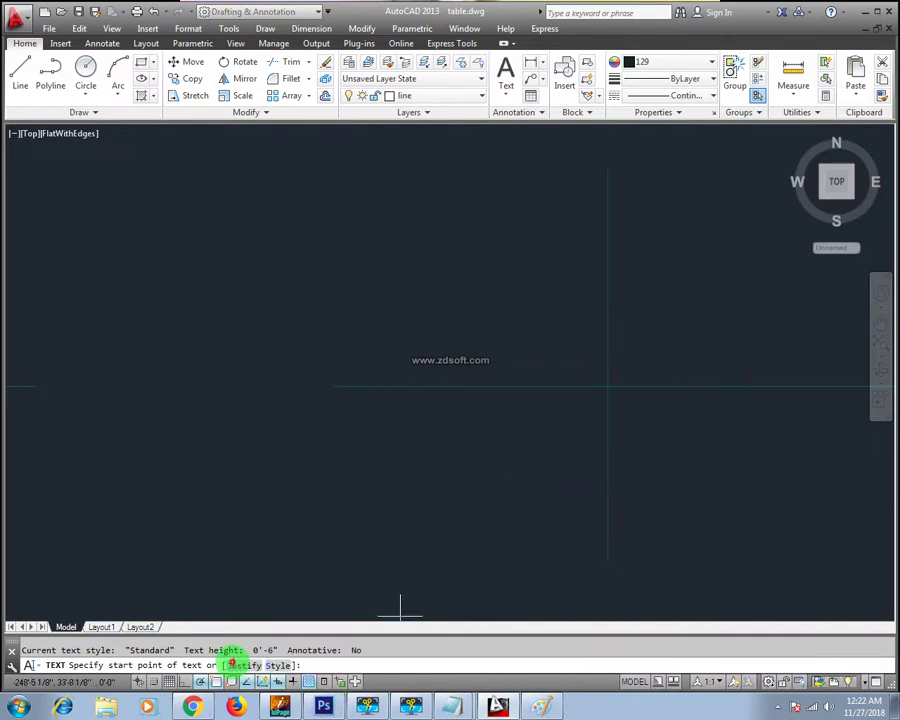
left_click(240, 665)
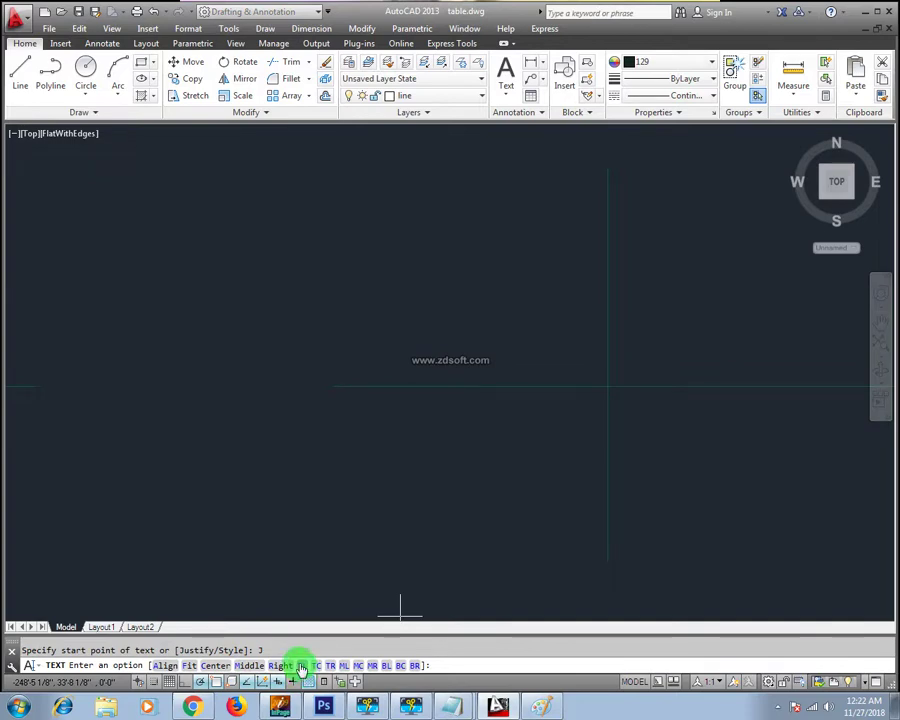
left_click(302, 666)
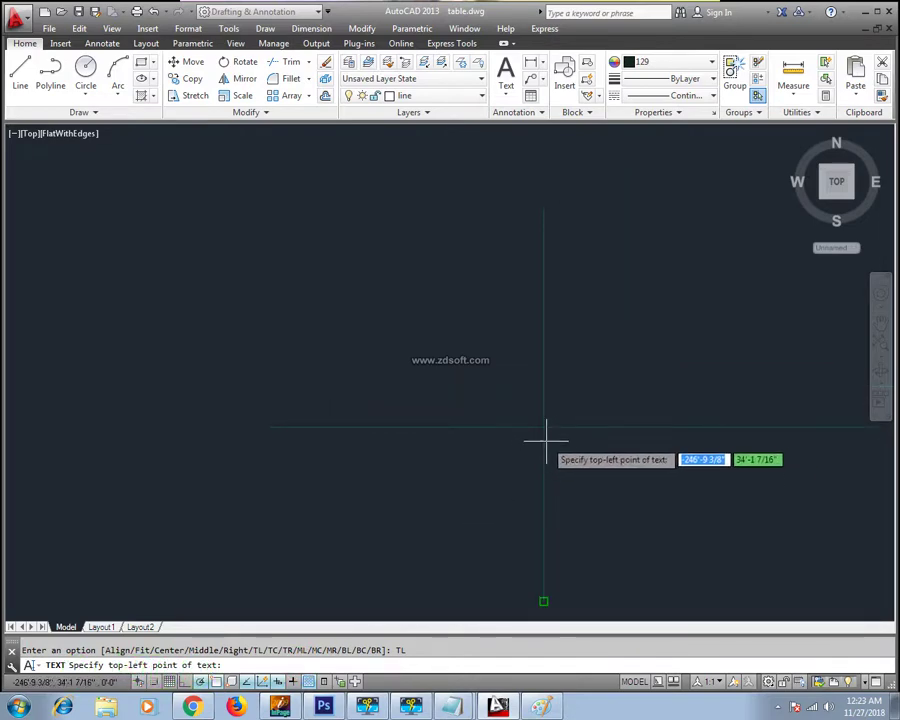
left_click(519, 378)
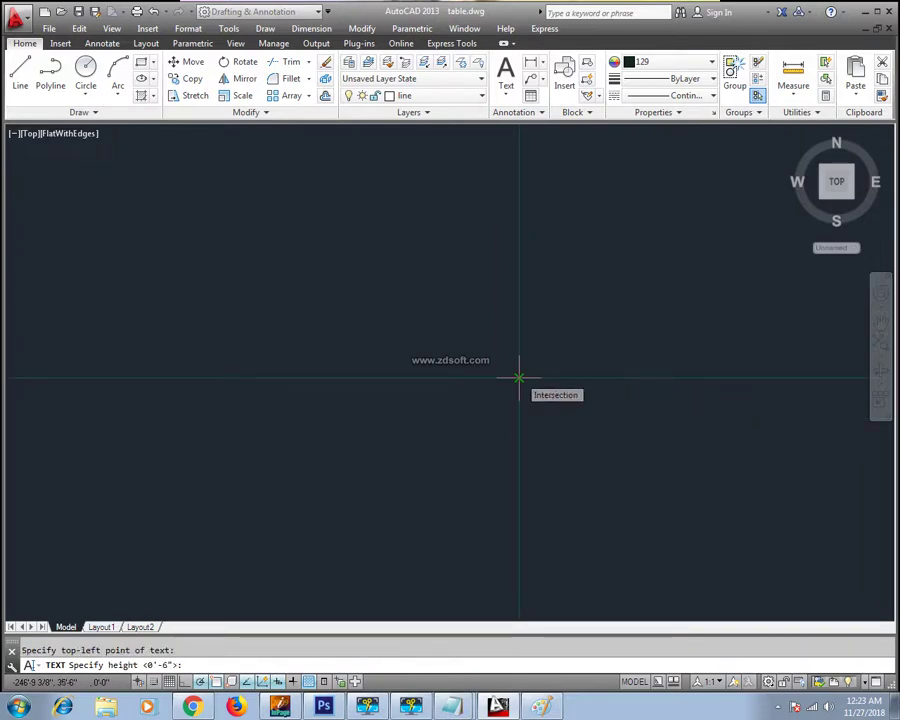
type("6")
key("Return")
left_click(519, 378)
type("AUTOCAD")
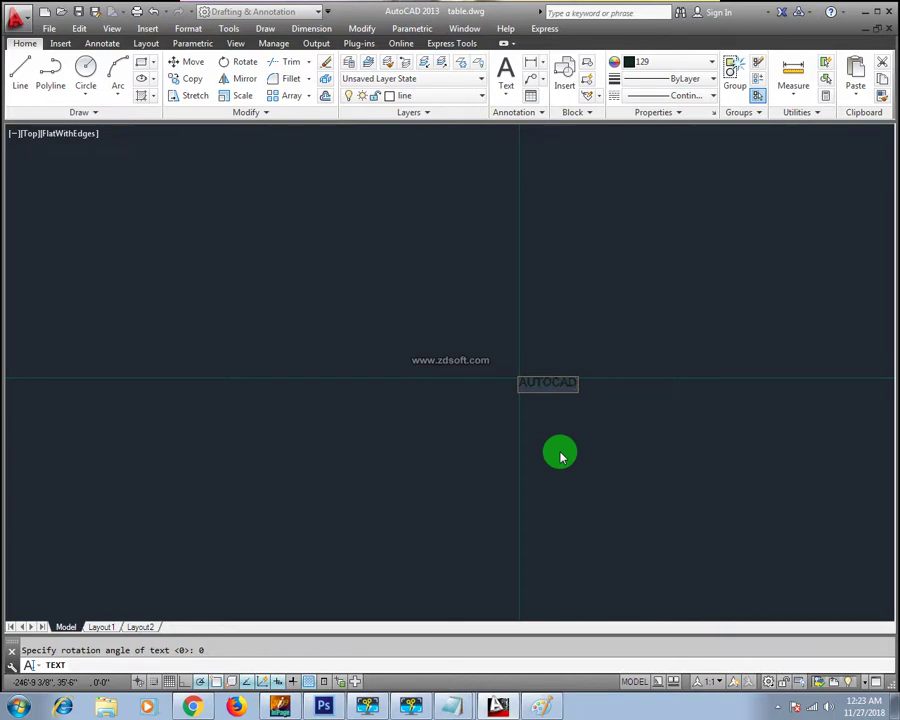
Finish the top-left-justified AUTOCAD text and zoom out to see it whole.
key("Return")
key("Return")
scroll(567, 423, "up", 15)
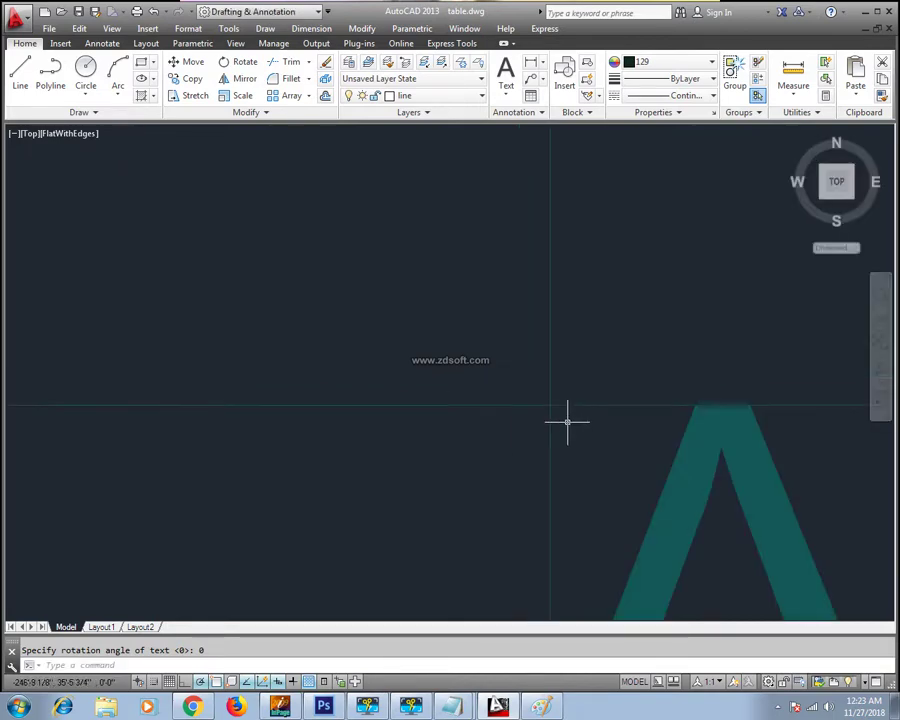
scroll(578, 425, "down", 3)
scroll(605, 446, "down", 3)
scroll(625, 455, "down", 2)
middle_click_drag(566, 440, 429, 432)
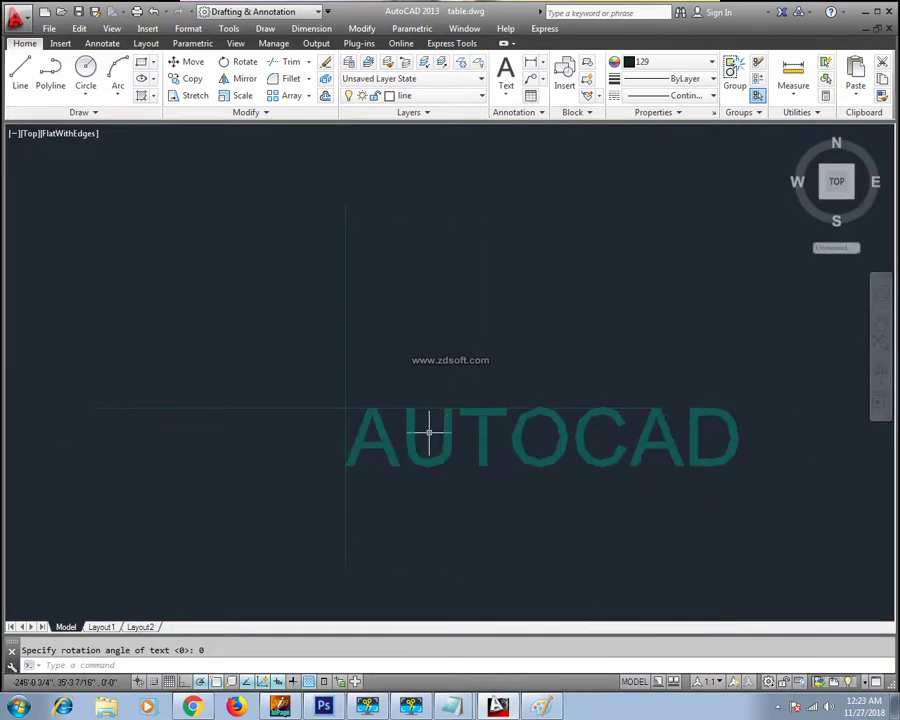
scroll(429, 433, "up", 4)
middle_click_drag(400, 472, 506, 464)
scroll(484, 456, "down", 1)
scroll(480, 472, "down", 2)
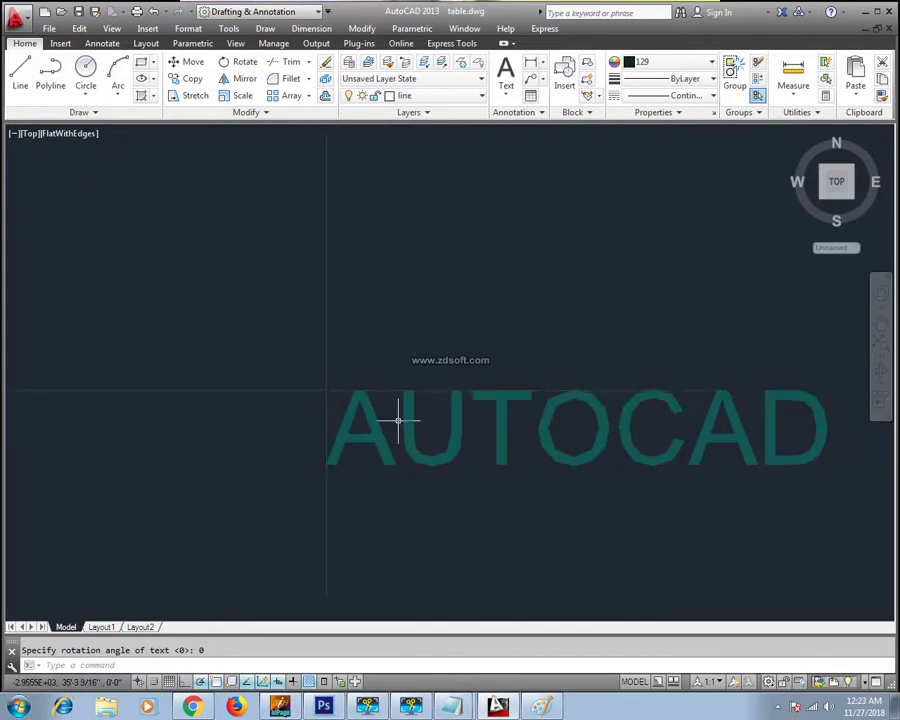
Zoom in to check that AUTOCAD's top-left corner sits at the guide-line crossing.
scroll(335, 408, "up", 2)
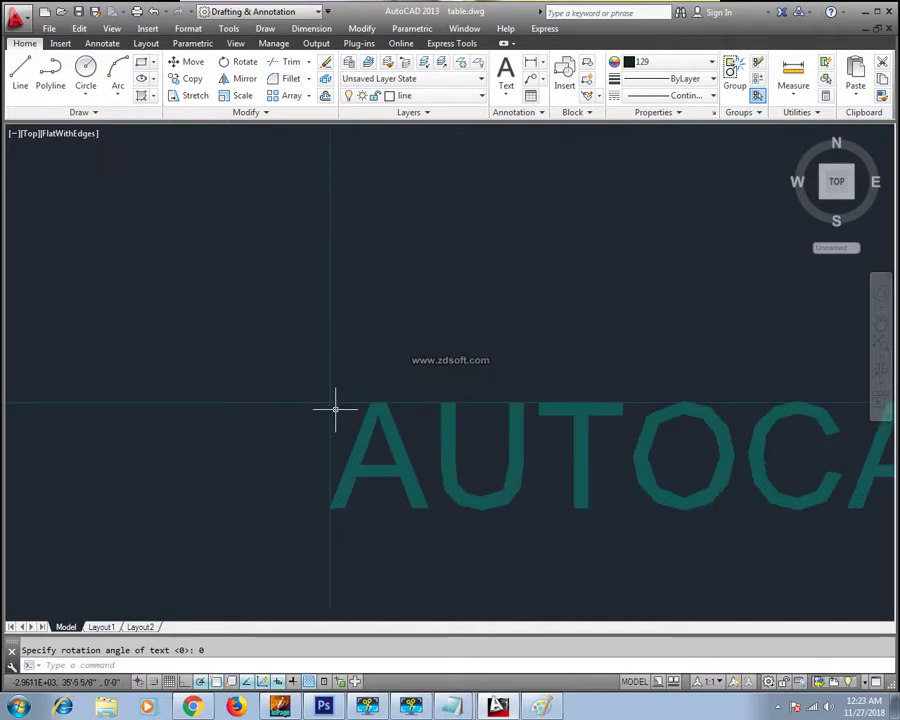
scroll(335, 408, "up", 2)
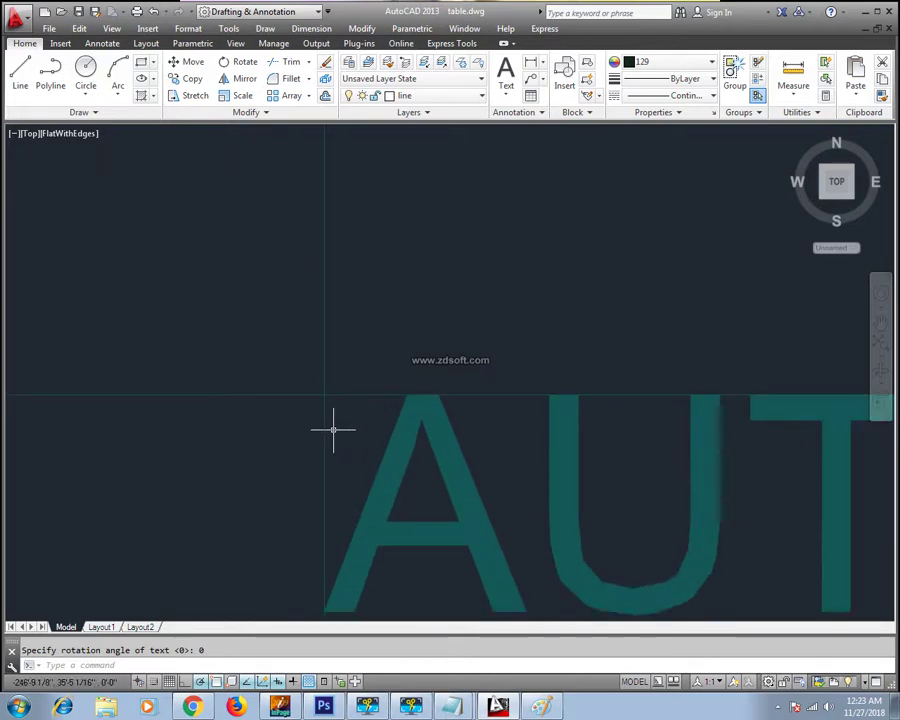
scroll(322, 390, "up", 2)
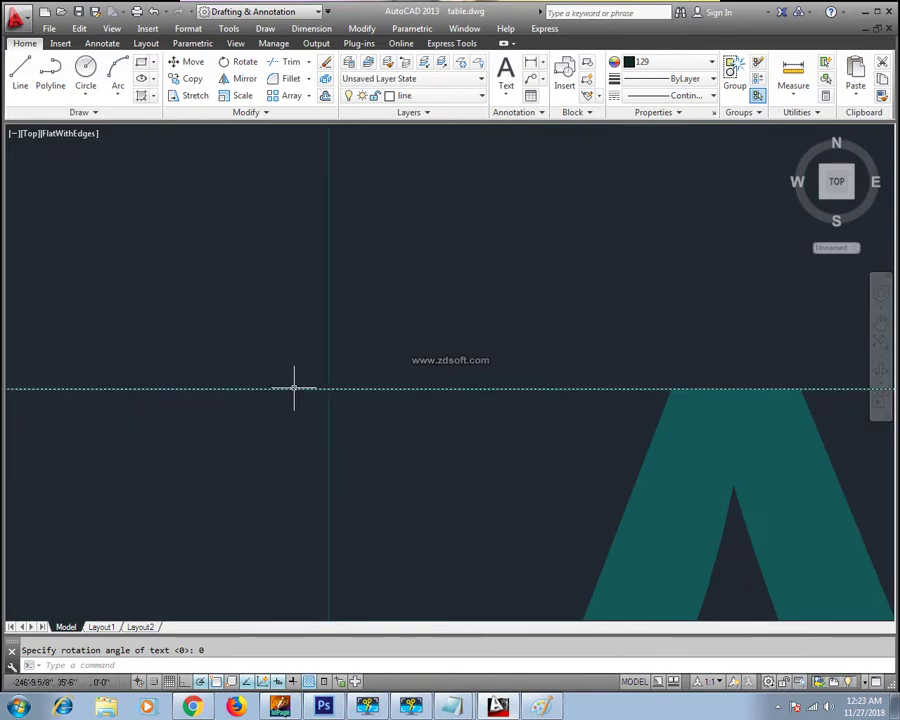
scroll(196, 446, "down", 3)
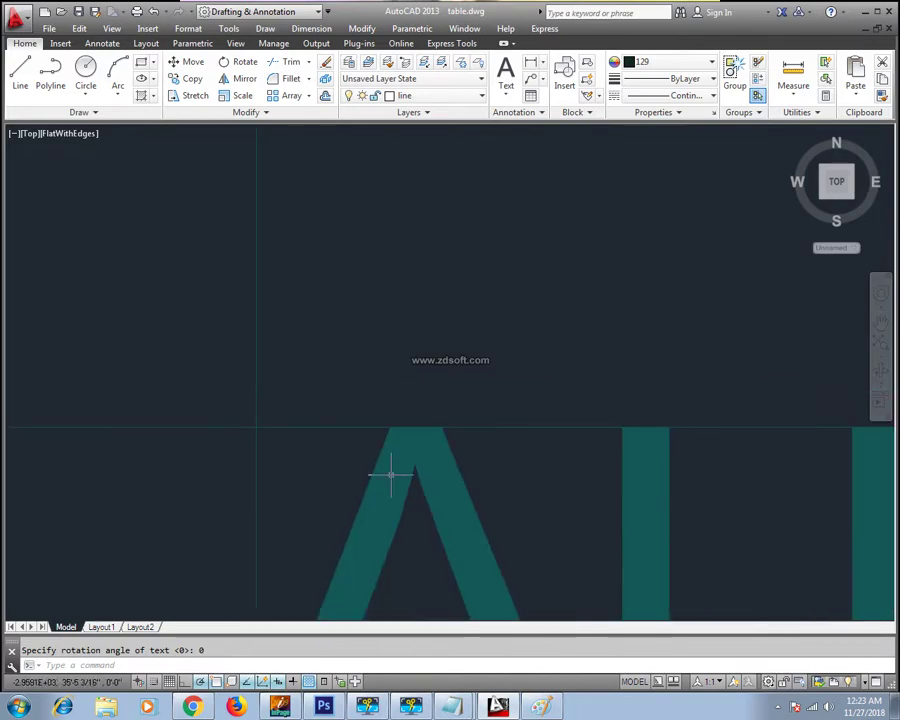
scroll(390, 474, "down", 2)
middle_click_drag(414, 486, 326, 366)
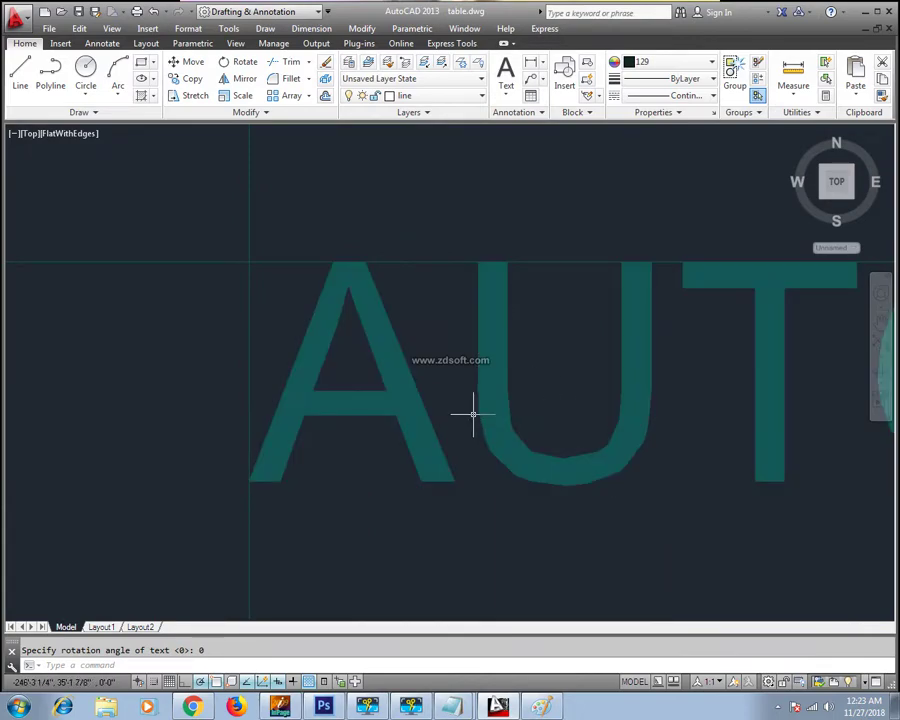
scroll(465, 405, "down", 3)
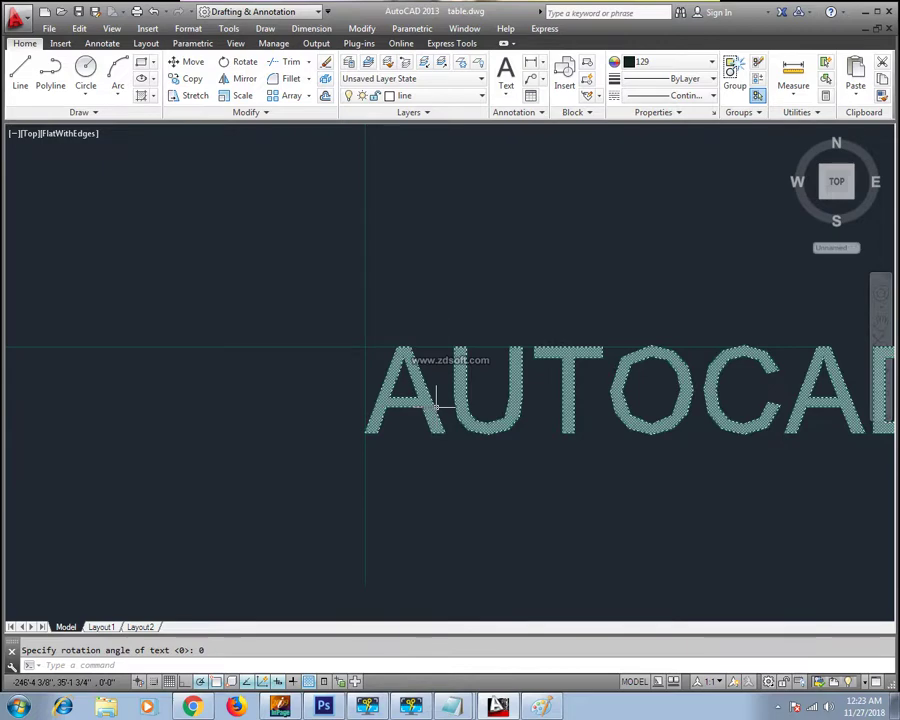
scroll(388, 445, "up", 1)
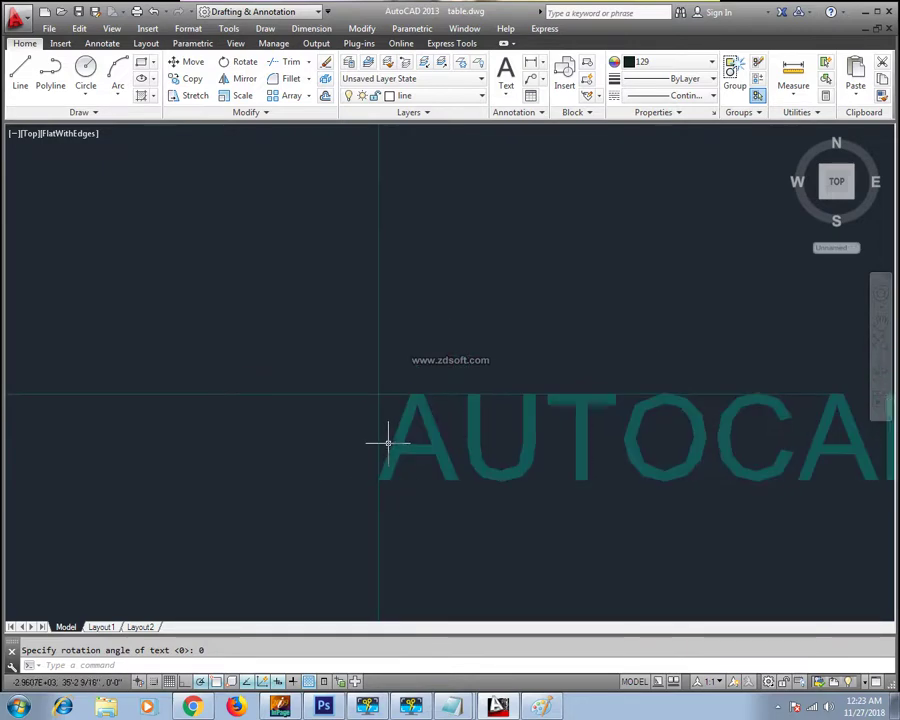
scroll(389, 443, "up", 2)
left_click(194, 668)
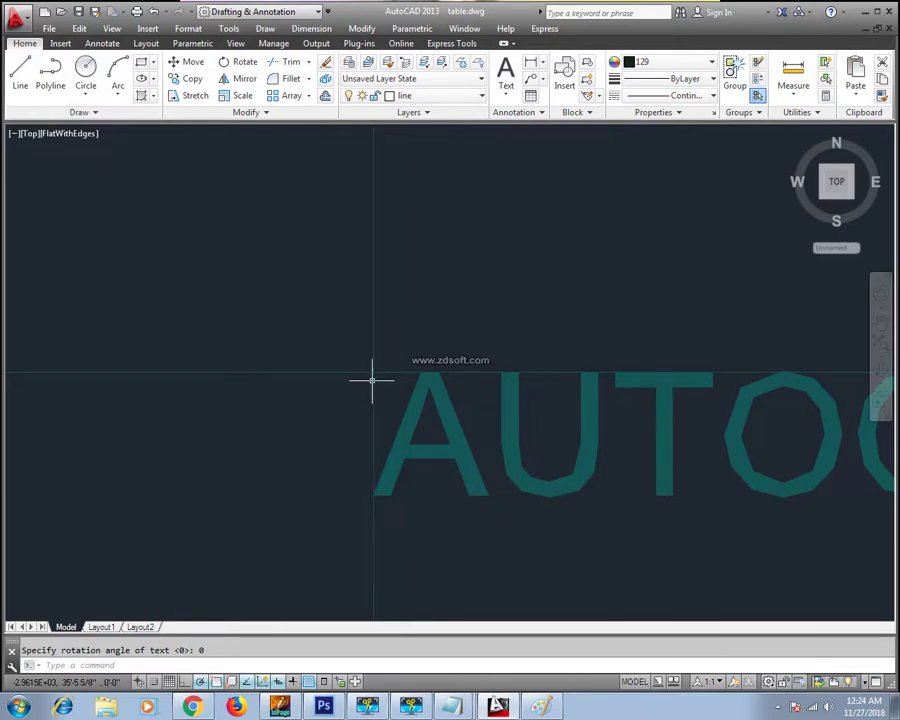
scroll(373, 364, "up", 2)
scroll(378, 372, "up", 2)
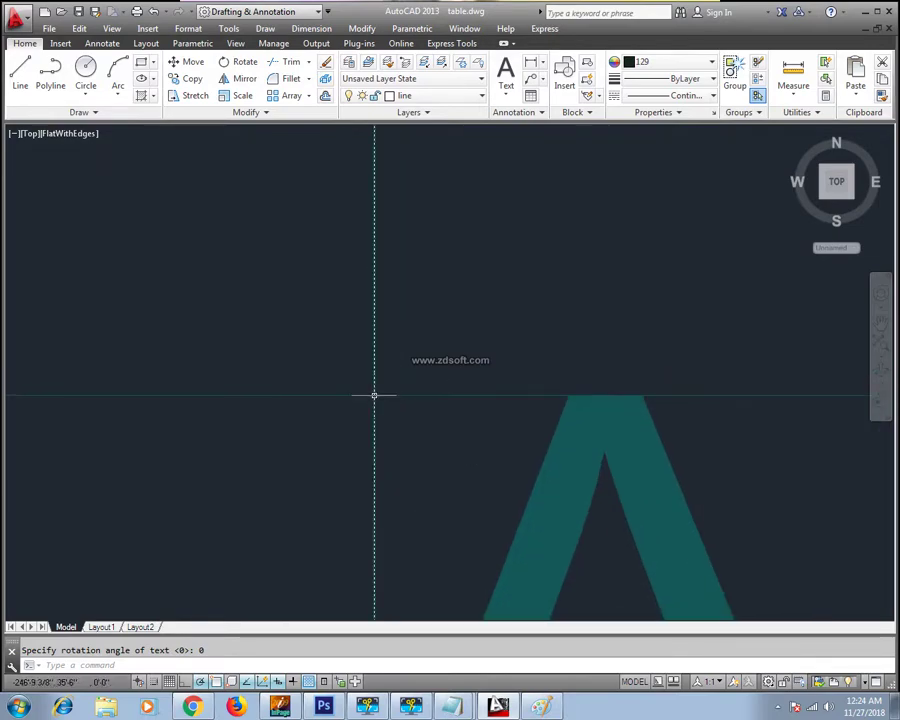
scroll(610, 386, "up", 1)
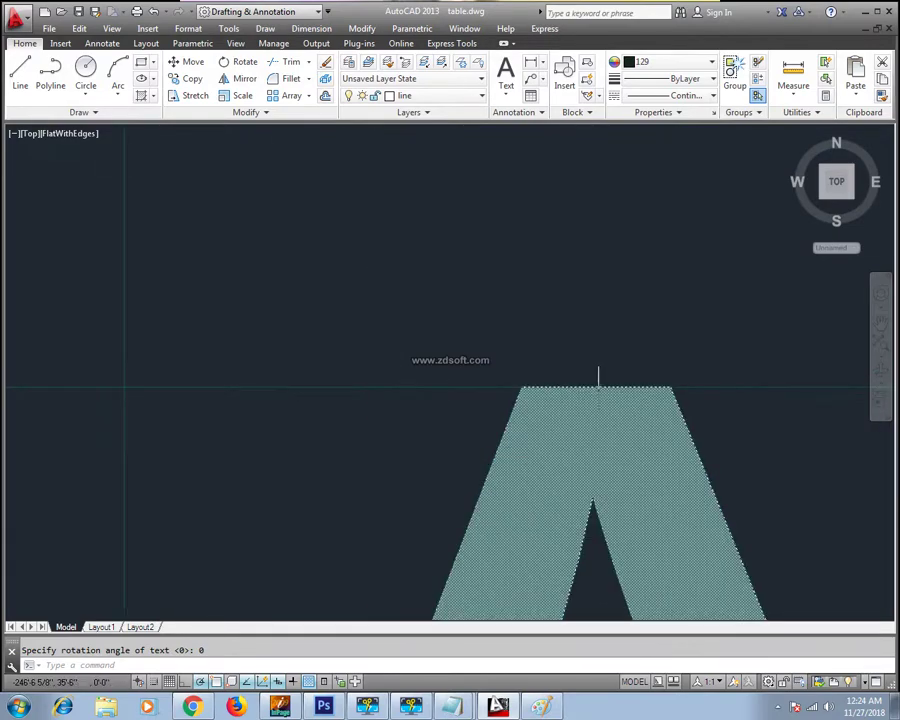
scroll(313, 537, "up", 1)
scroll(444, 344, "down", 2)
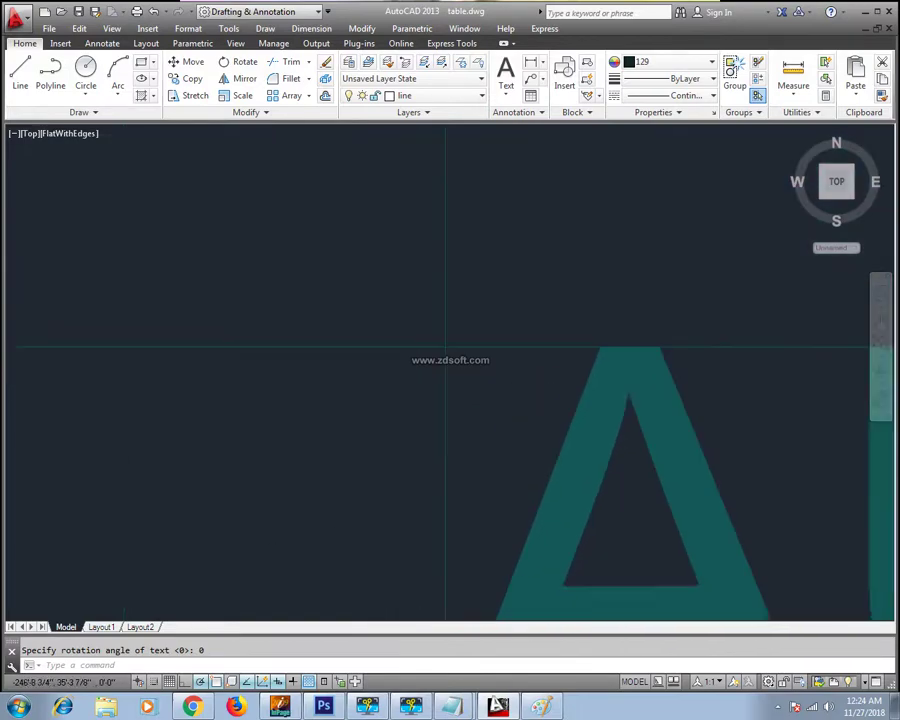
scroll(534, 473, "up", 1)
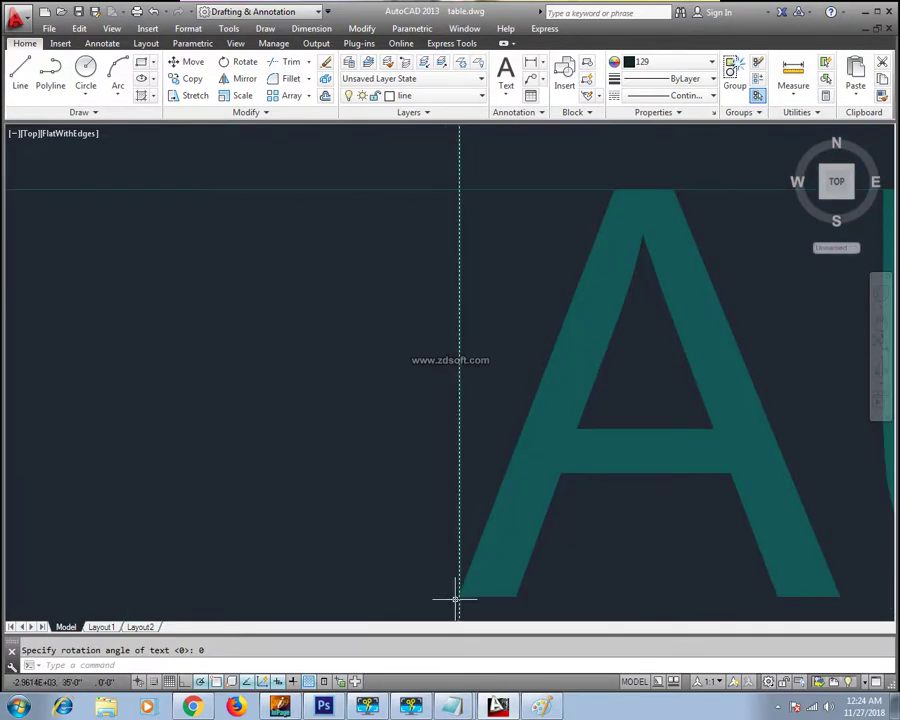
scroll(428, 586, "down", 2)
scroll(370, 360, "down", 3)
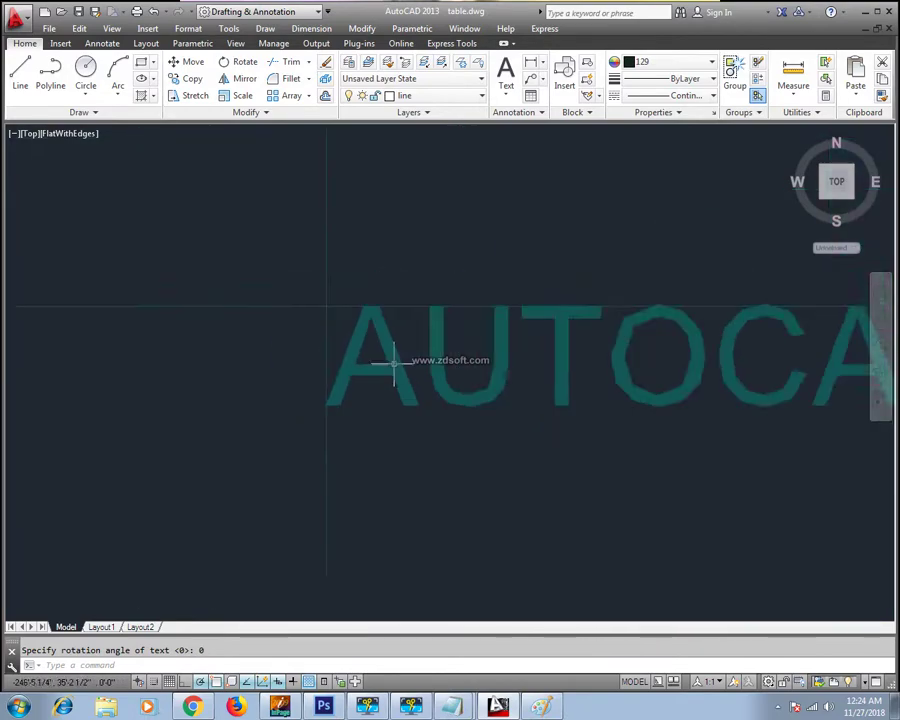
scroll(586, 372, "down", 1)
scroll(494, 364, "down", 3)
middle_click_drag(494, 370, 554, 372)
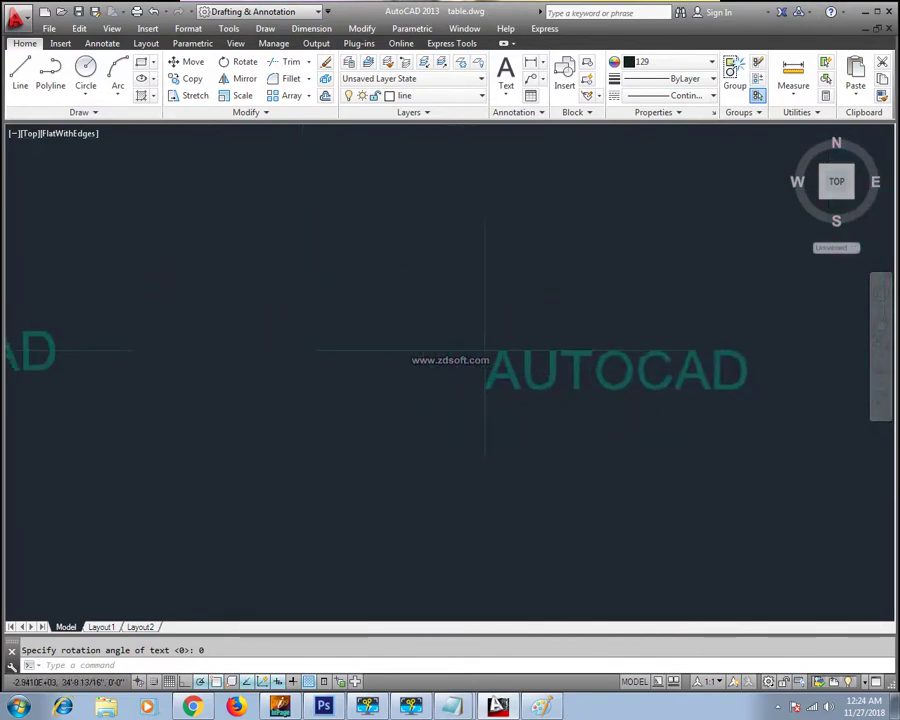
Erase the top-left-justified AUTOCAD text with a crossing window.
left_click(789, 388)
left_click(675, 398)
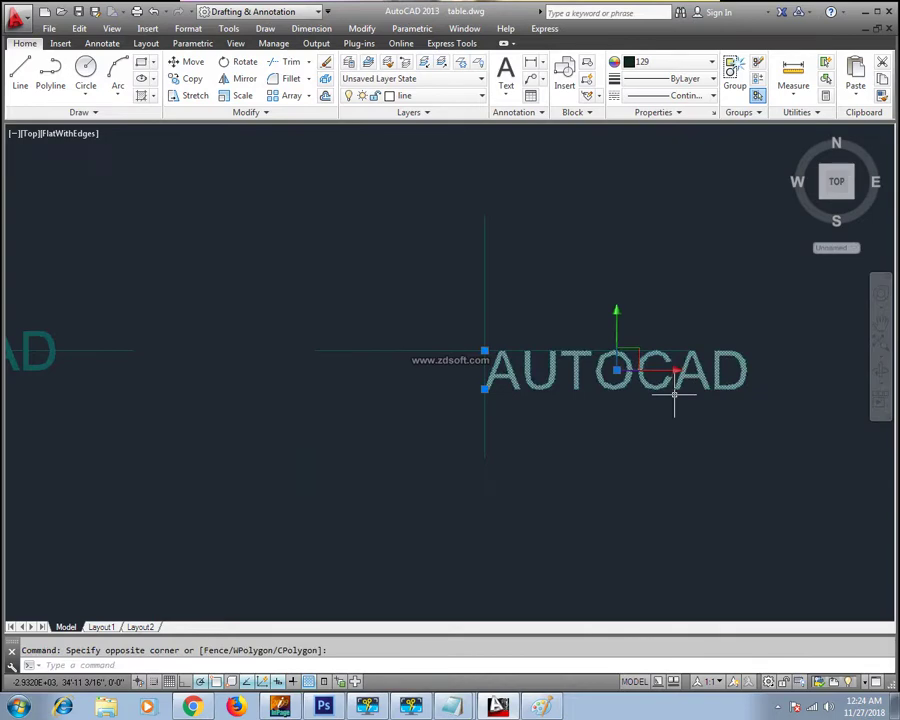
key("Delete")
key("Escape")
Start a new DTEXT with Middle-Left (ML) justification.
type("dt")
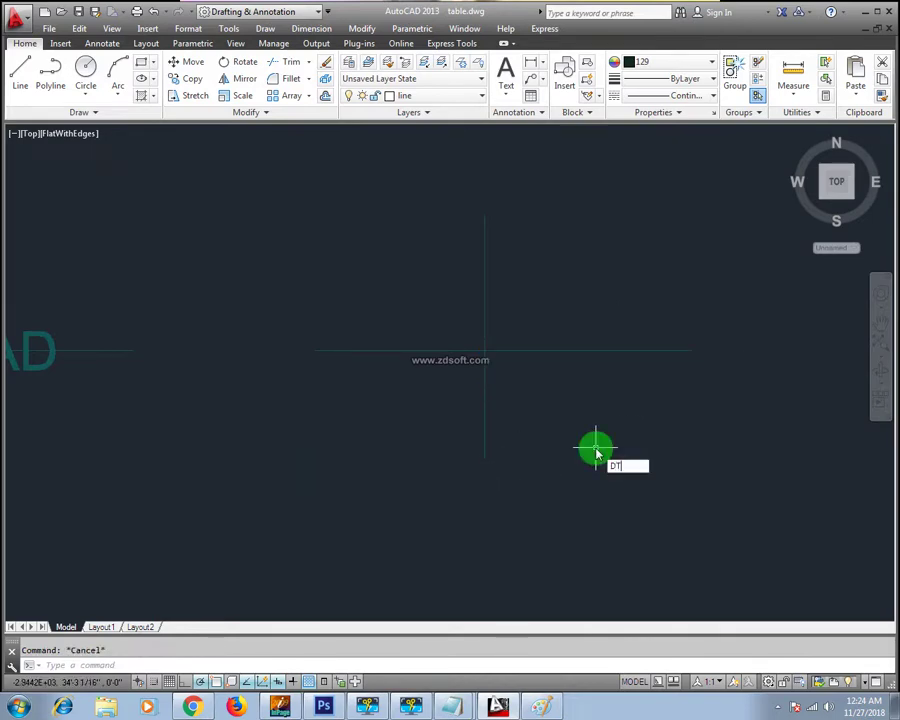
key("Return")
left_click(236, 665)
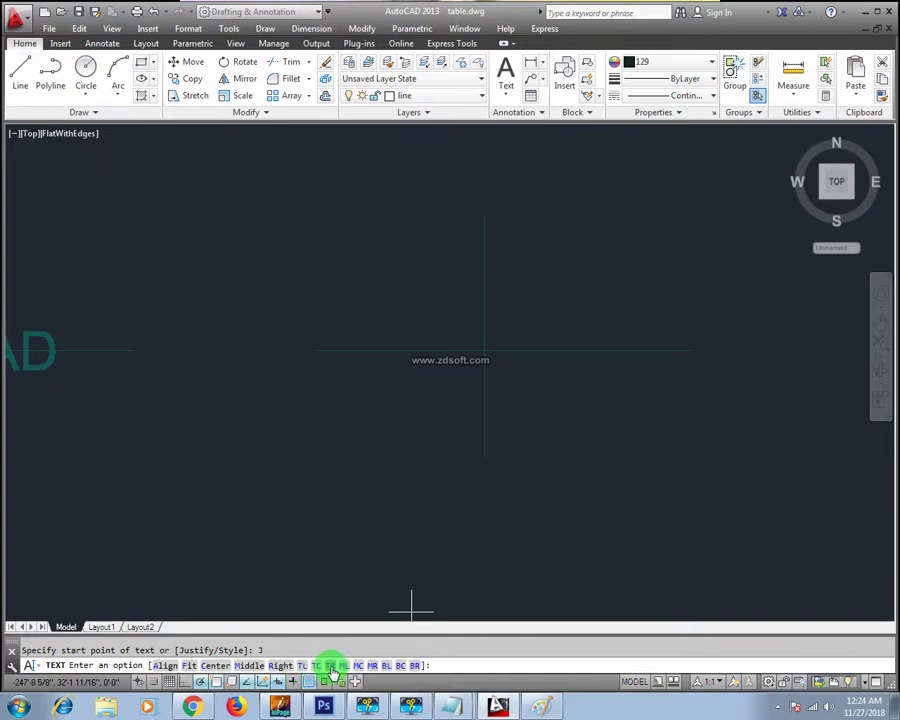
key("Down")
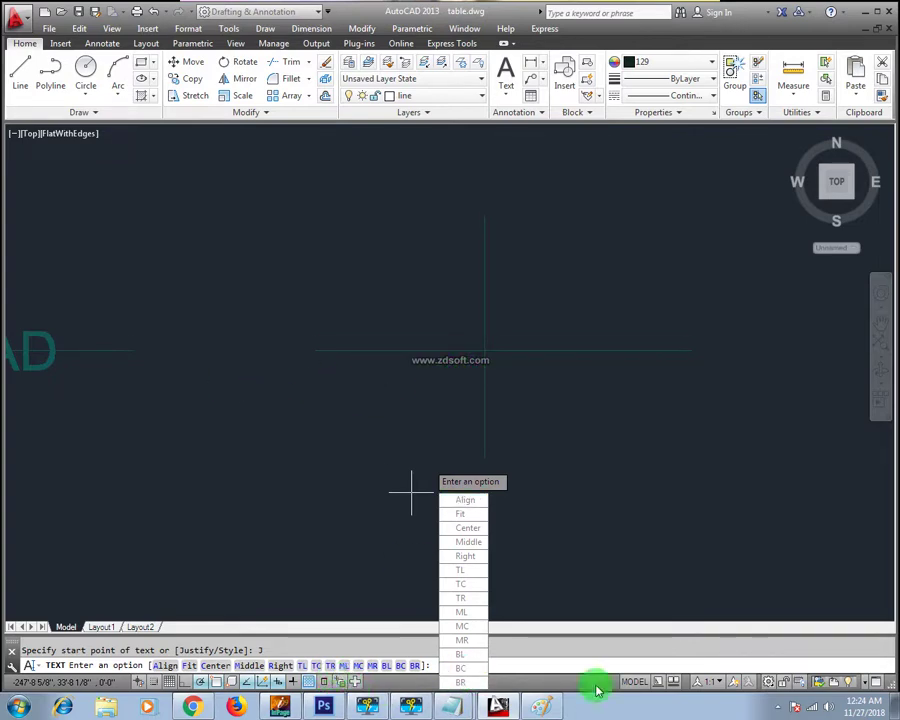
left_click(345, 665)
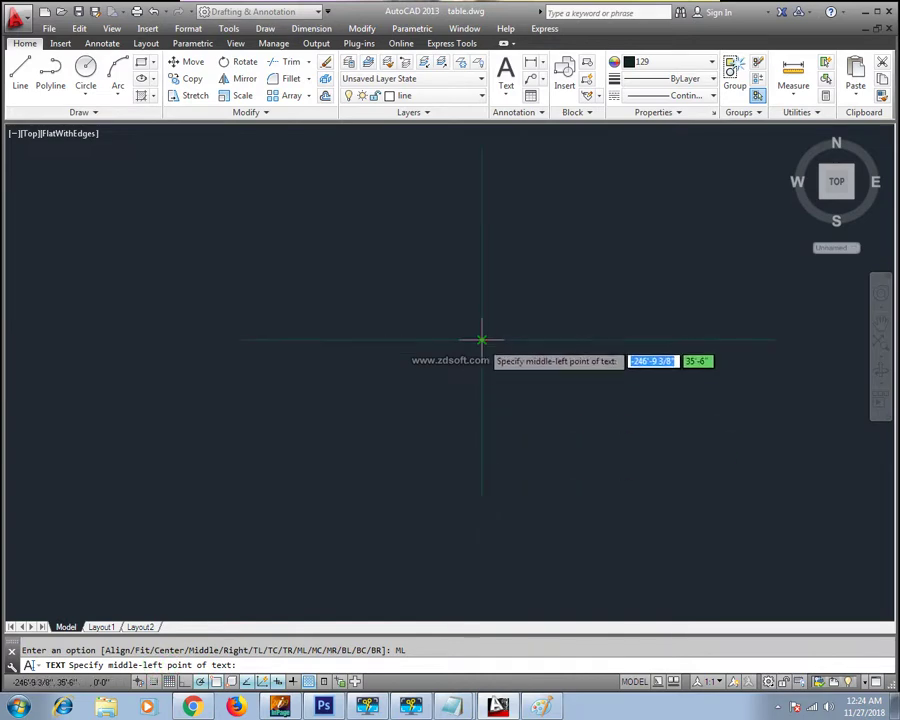
Place middle-left text PAKISTAN at the crossing point, height 6, rotation 0.
left_click(481, 340)
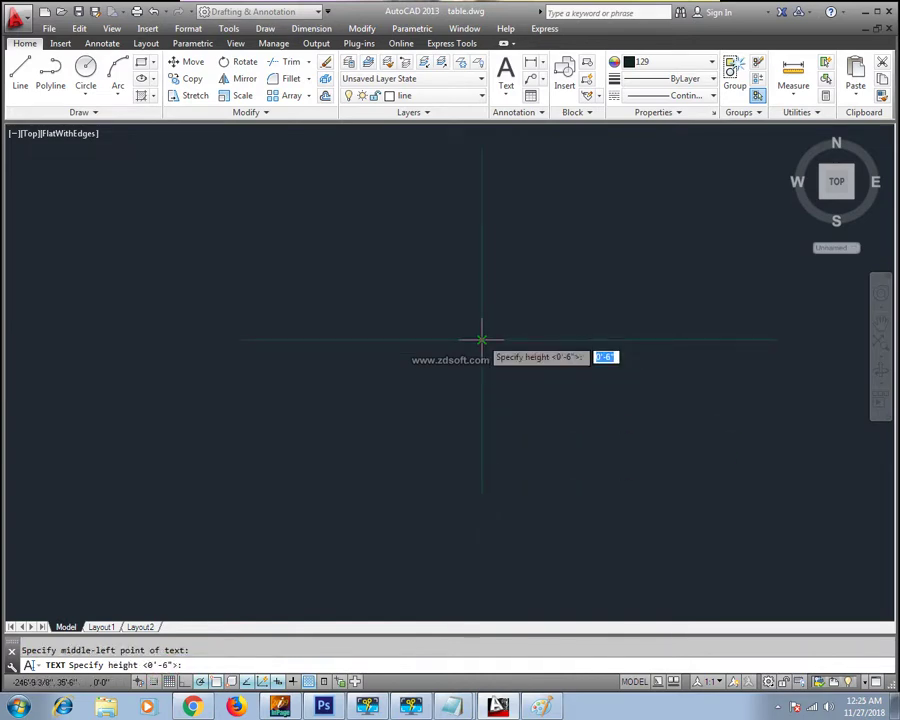
type("6")
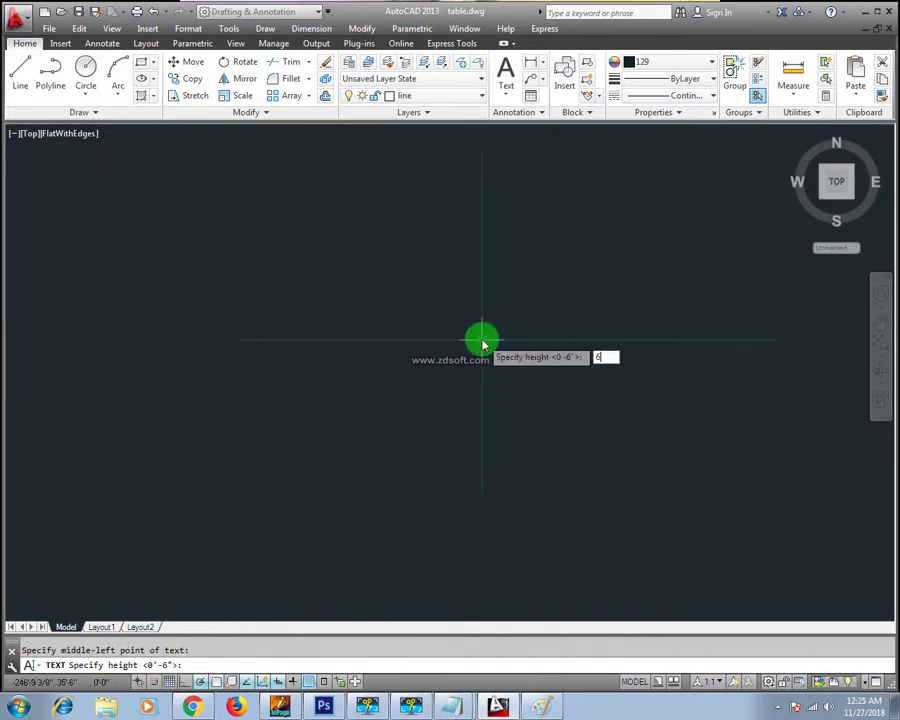
key("Return")
type("0")
key("Return")
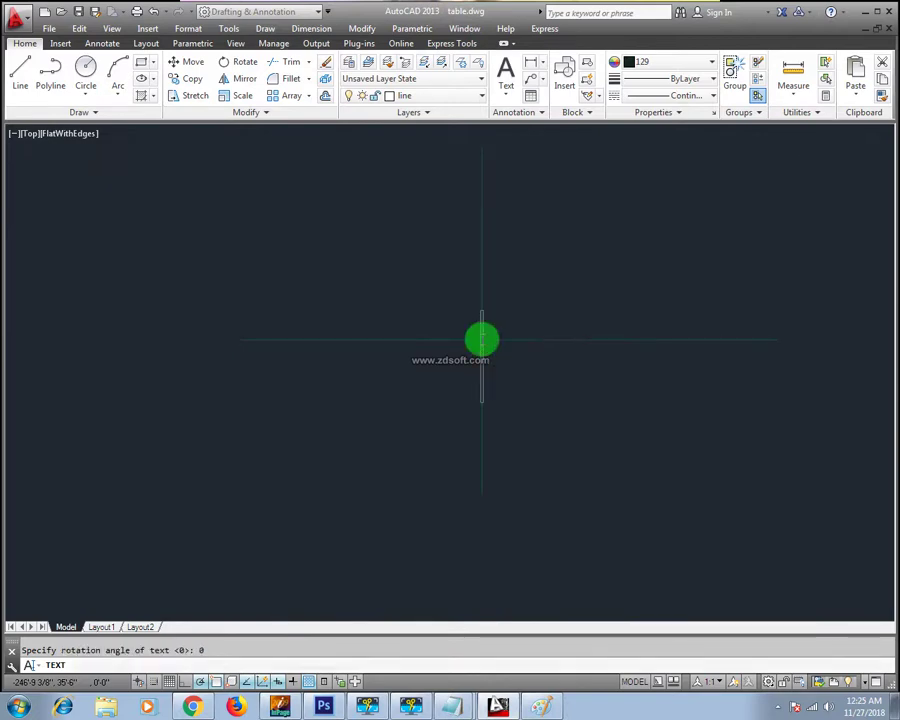
type("PAKIS")
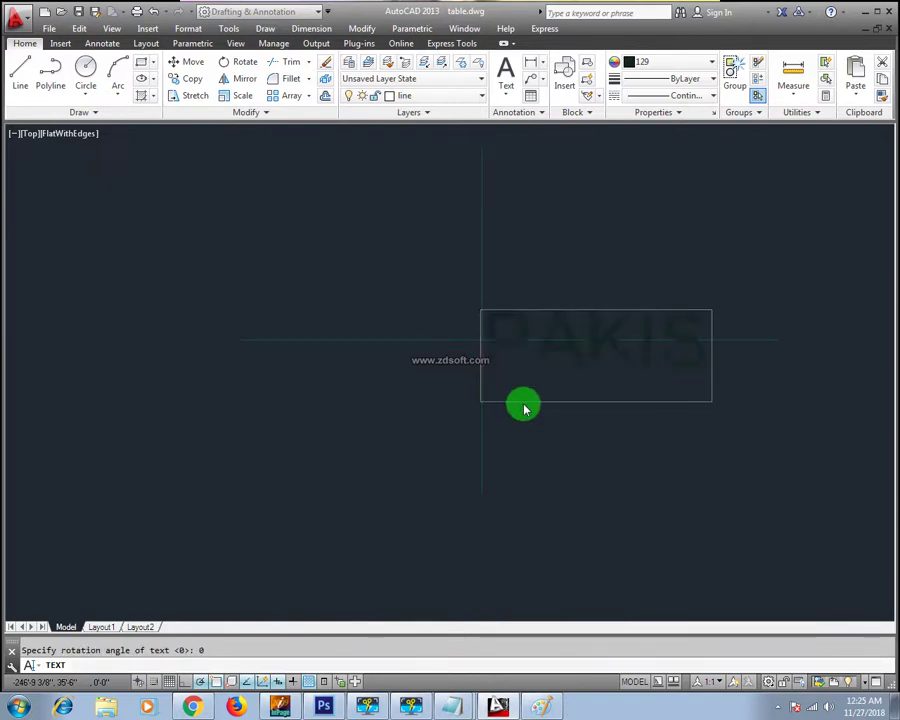
type("TAN")
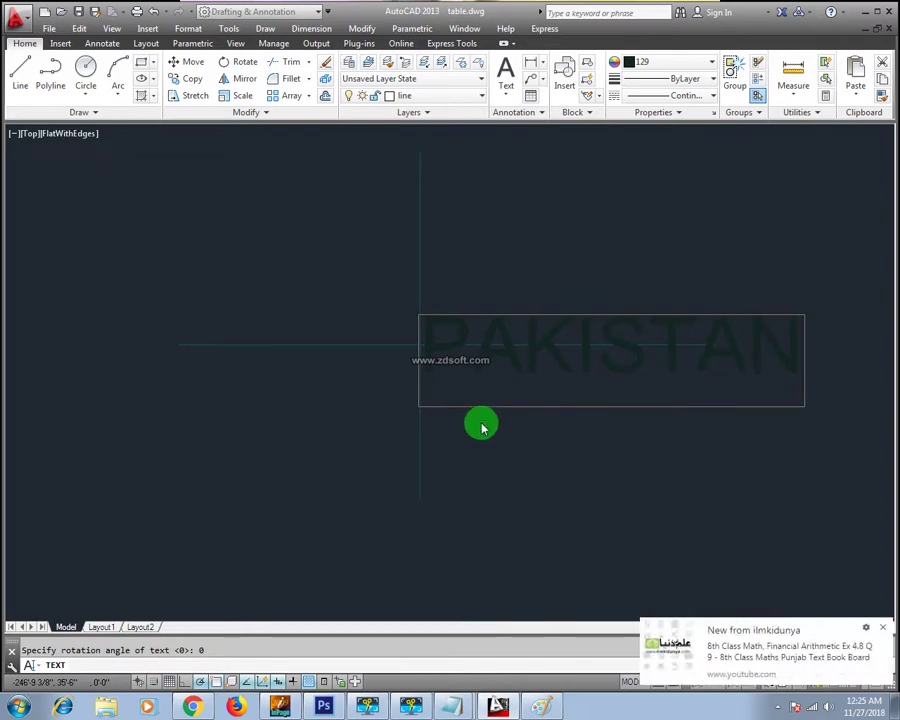
key("Return")
key("Return")
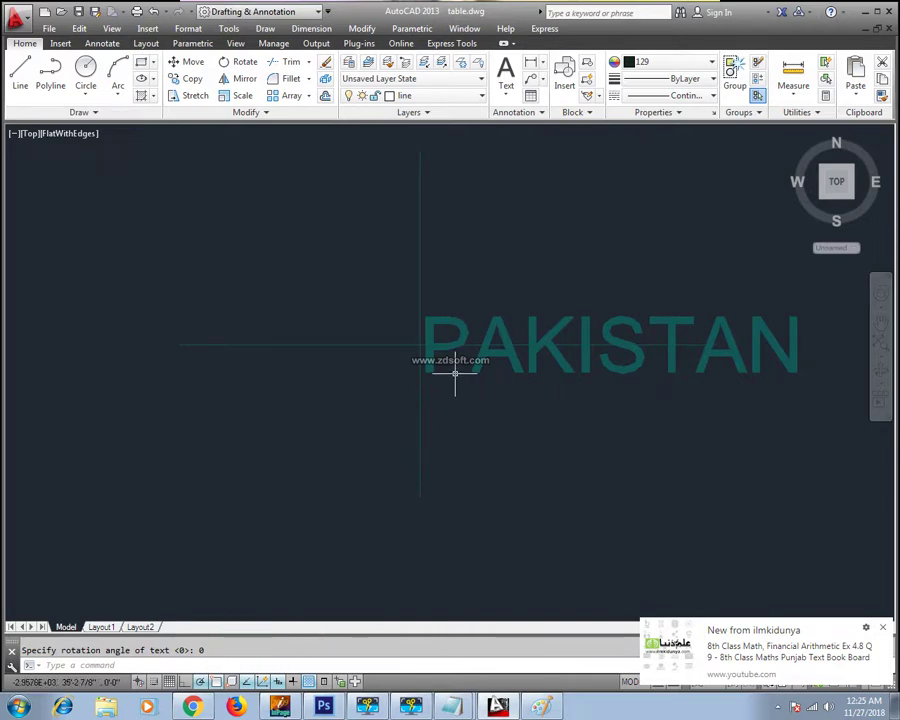
Zoom in to inspect PAKISTAN's alignment, then select the PAKISTAN text.
scroll(446, 392, "up", 3)
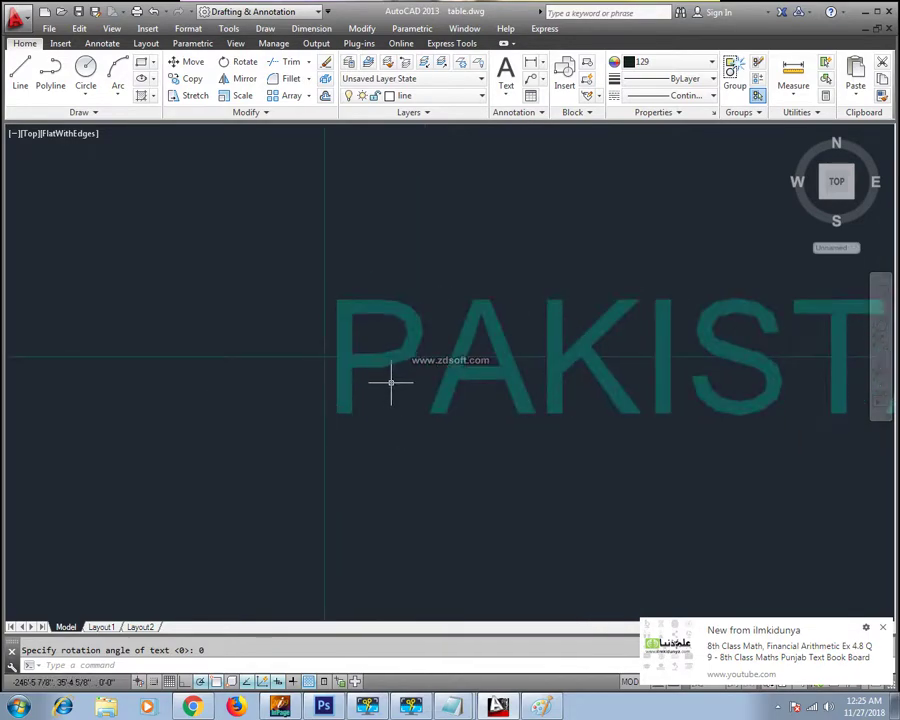
mouse_move(400, 366)
middle_mouse_down()
mouse_move(196, 372)
mouse_move(301, 362)
middle_mouse_up()
scroll(196, 372, "up", 2)
scroll(301, 362, "up", 3)
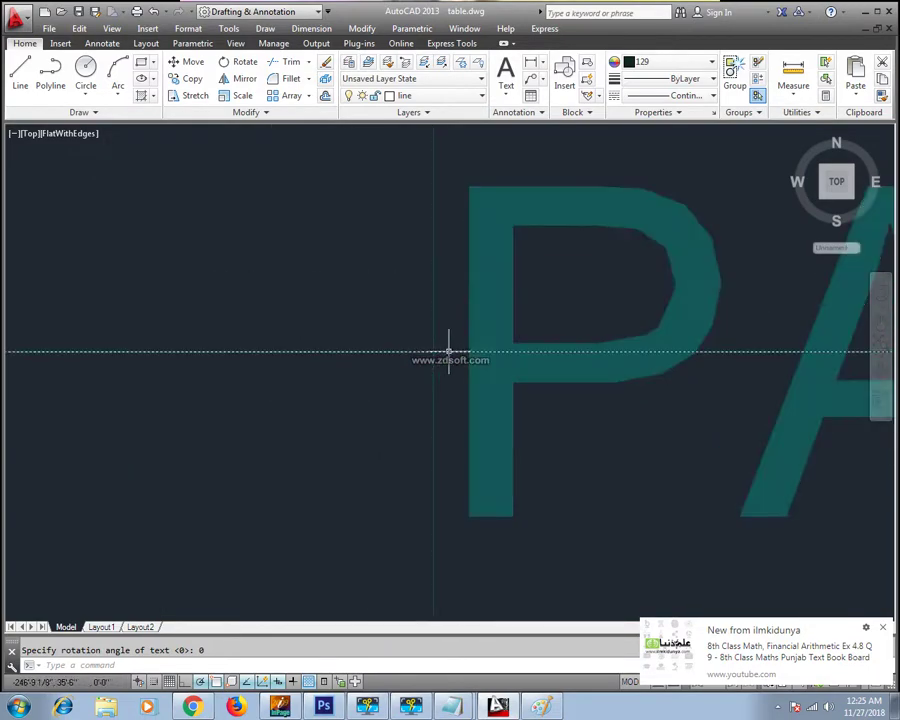
left_click(513, 350)
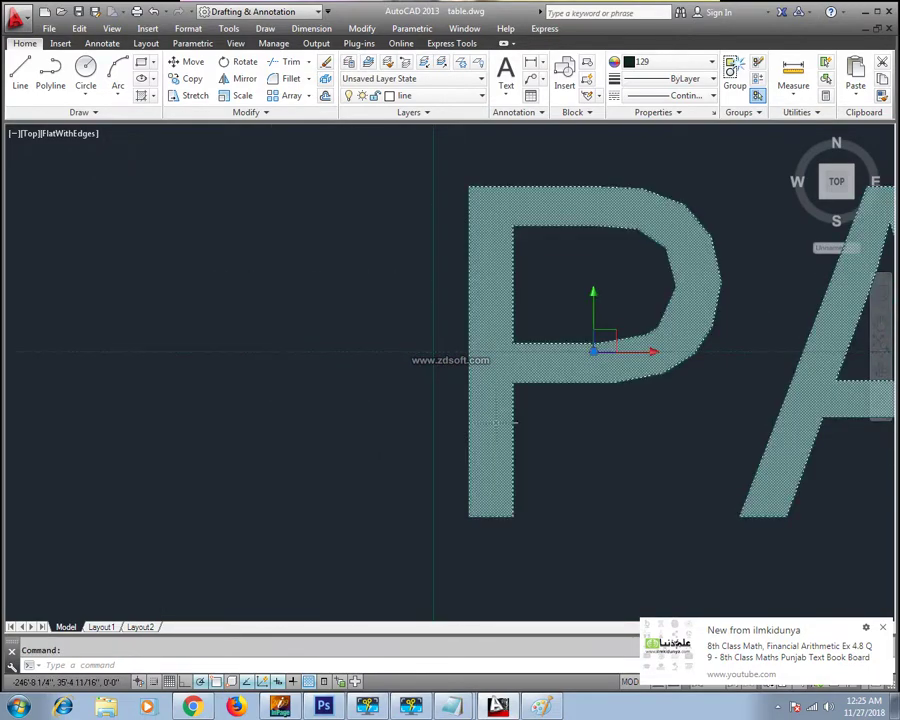
key("Escape")
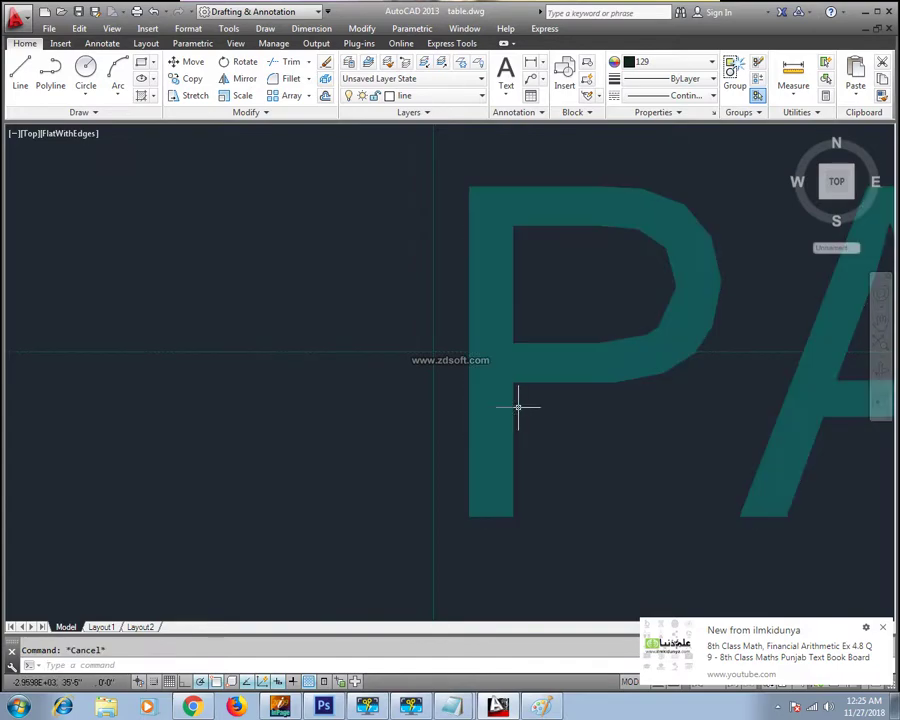
scroll(465, 373, "down", 2)
scroll(485, 387, "down", 1)
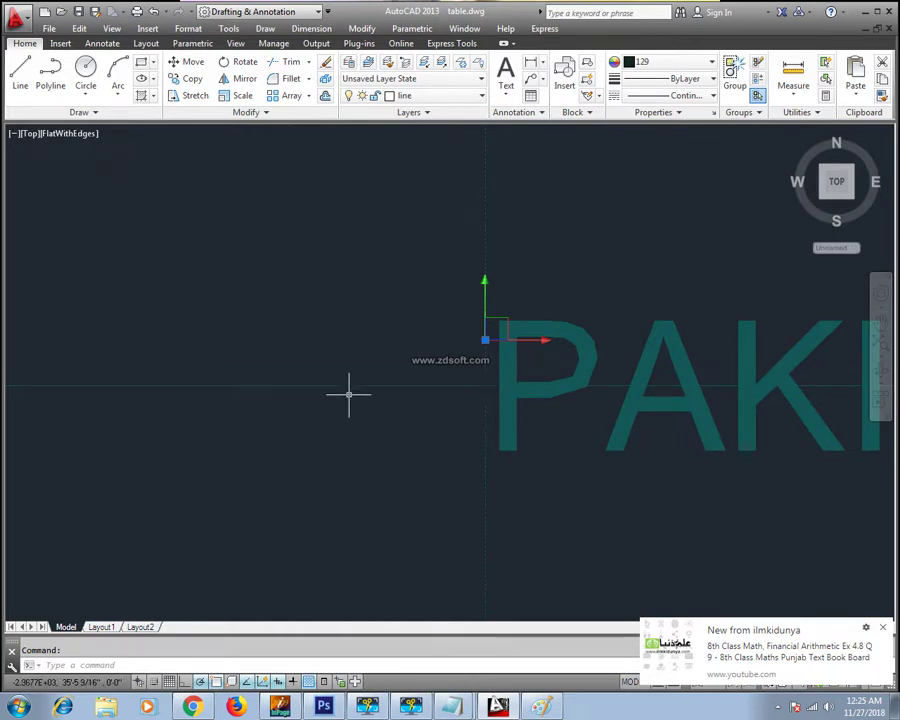
scroll(651, 420, "down", 1)
left_click(606, 420)
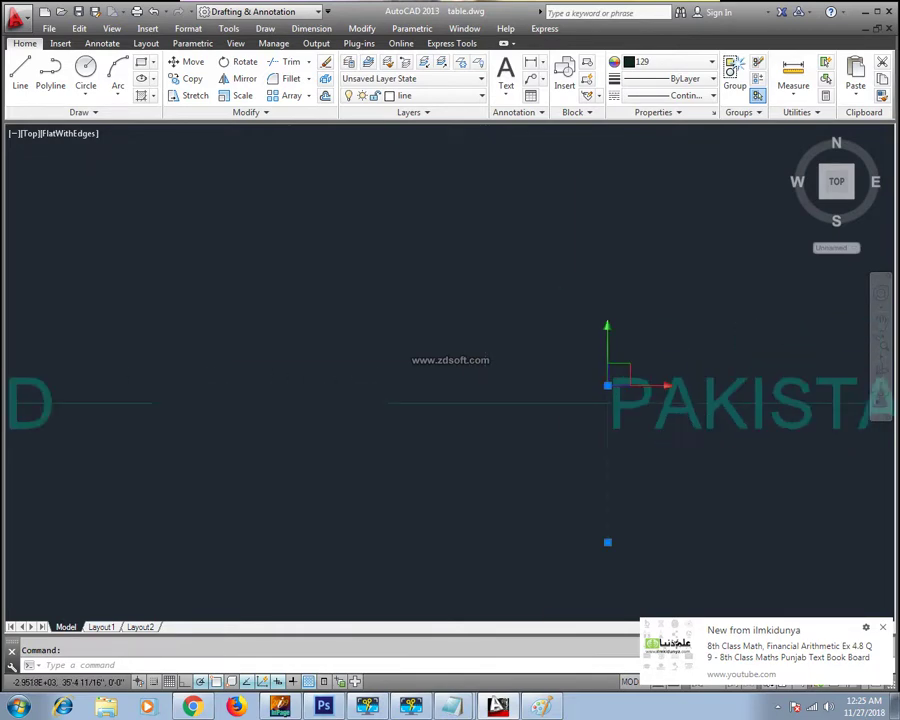
scroll(690, 420, "down", 1)
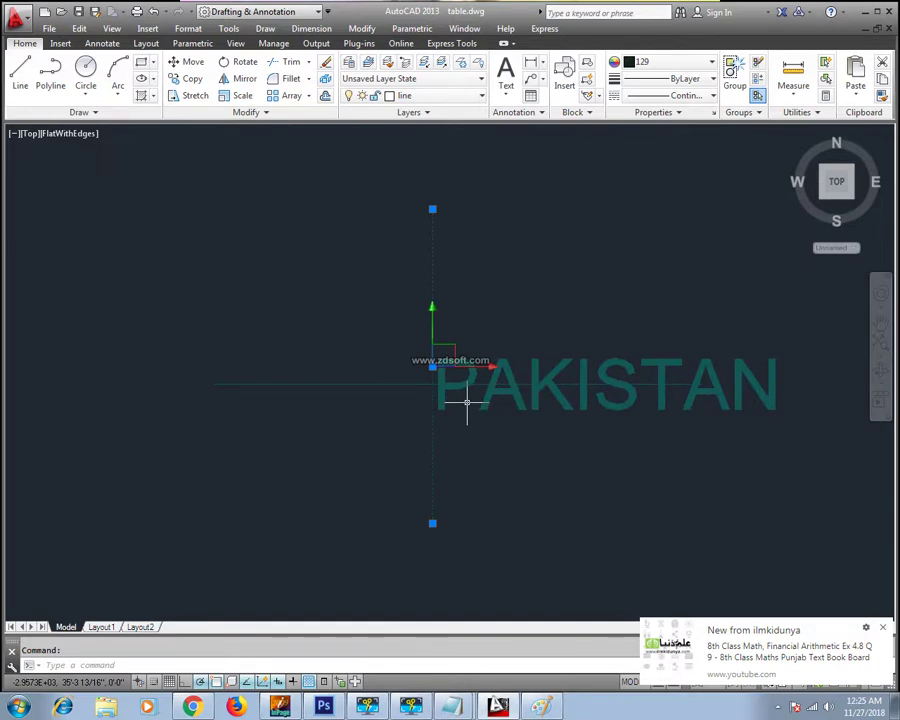
key("Escape")
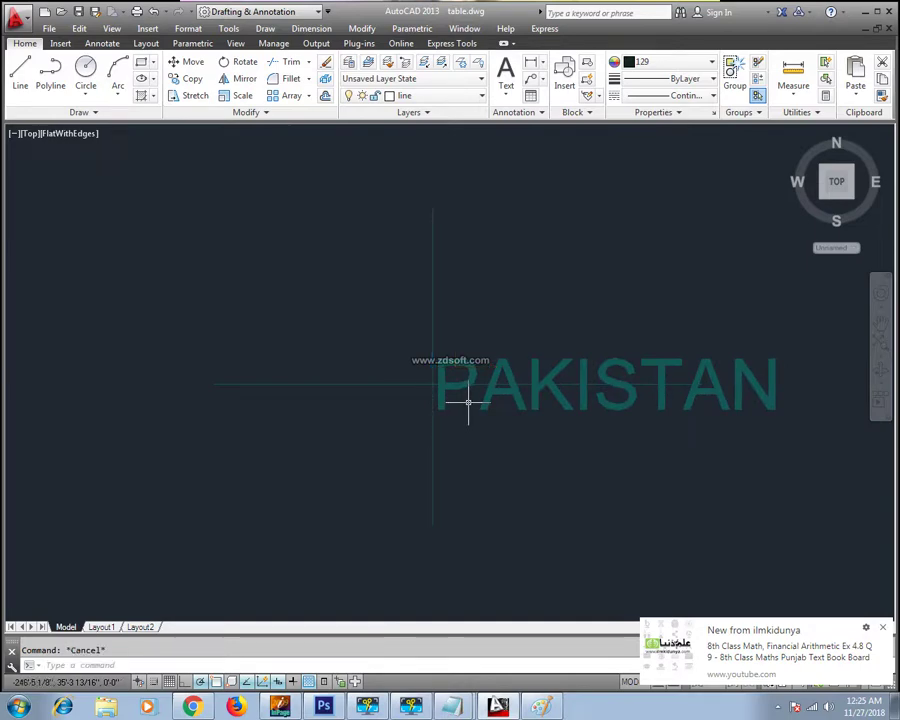
left_click(526, 400)
Delete the PAKISTAN text and restart DTEXT with Bottom-Left (BL) justification.
key("Delete")
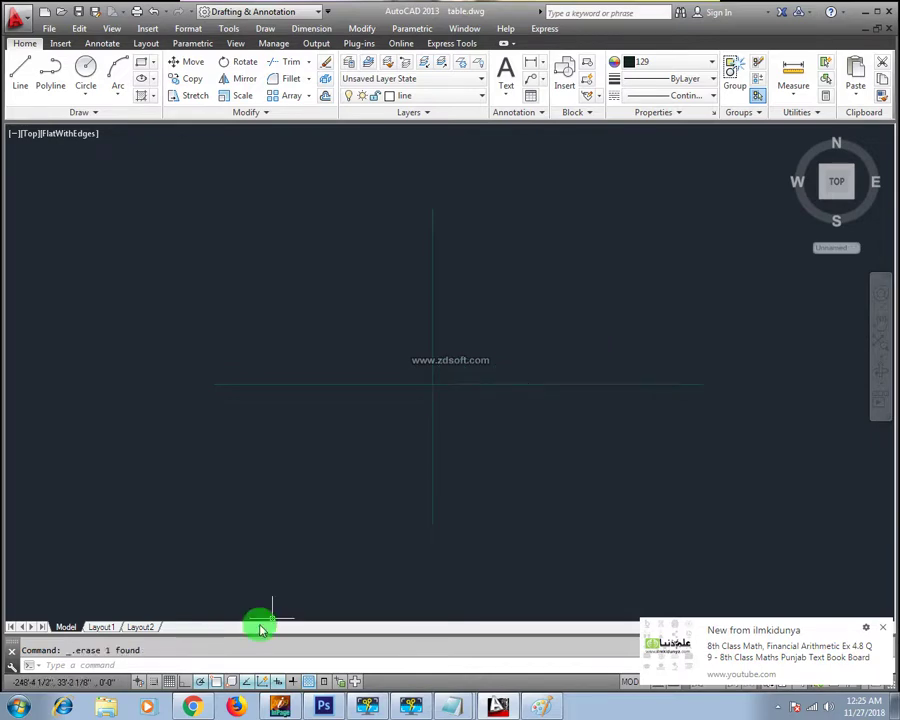
type("DT")
key("Return")
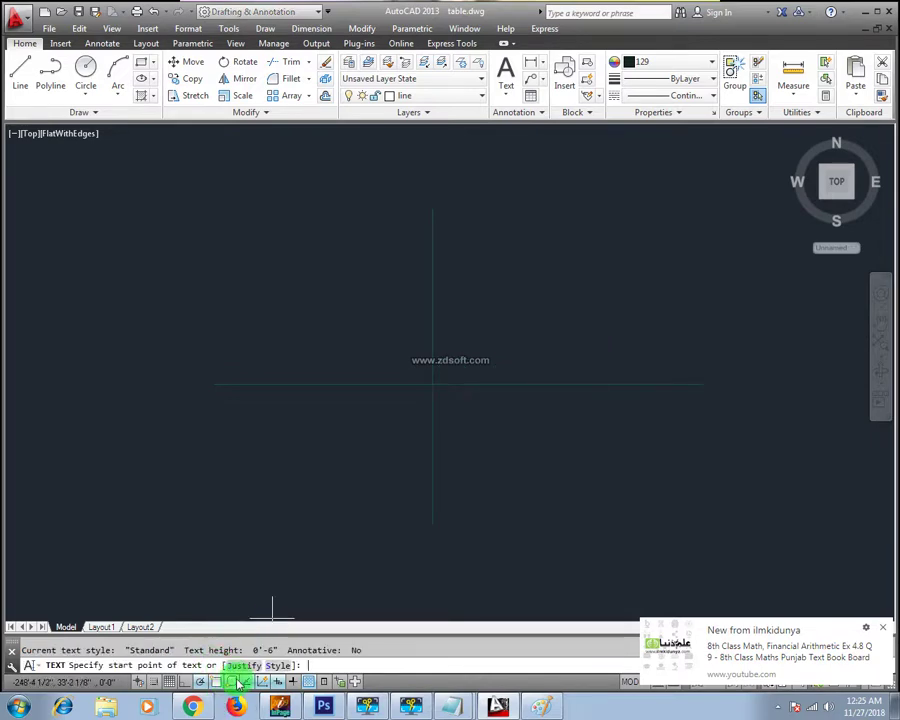
left_click(240, 665)
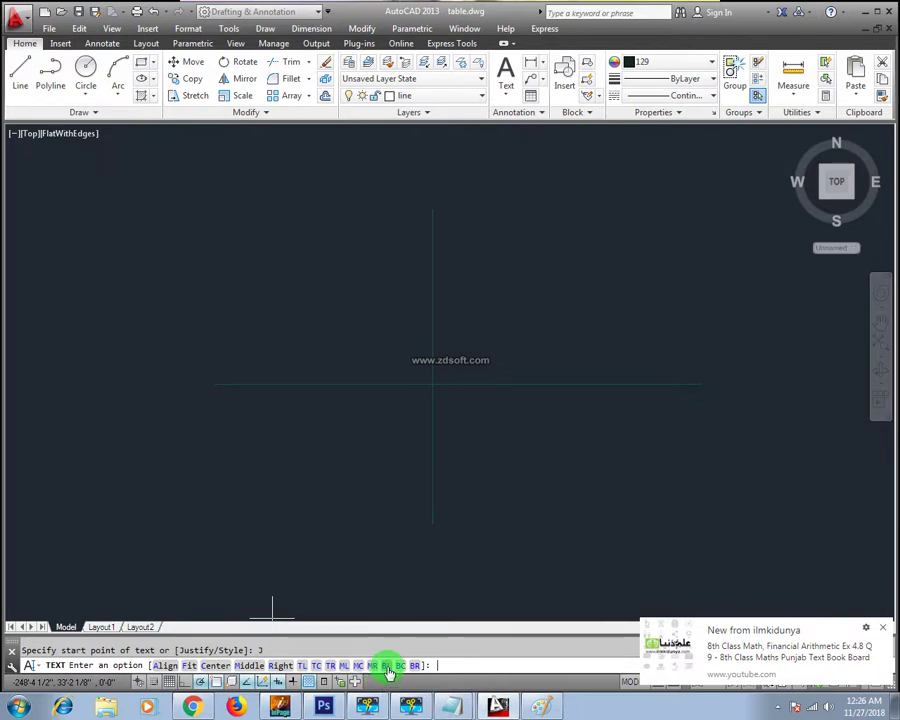
left_click(386, 665)
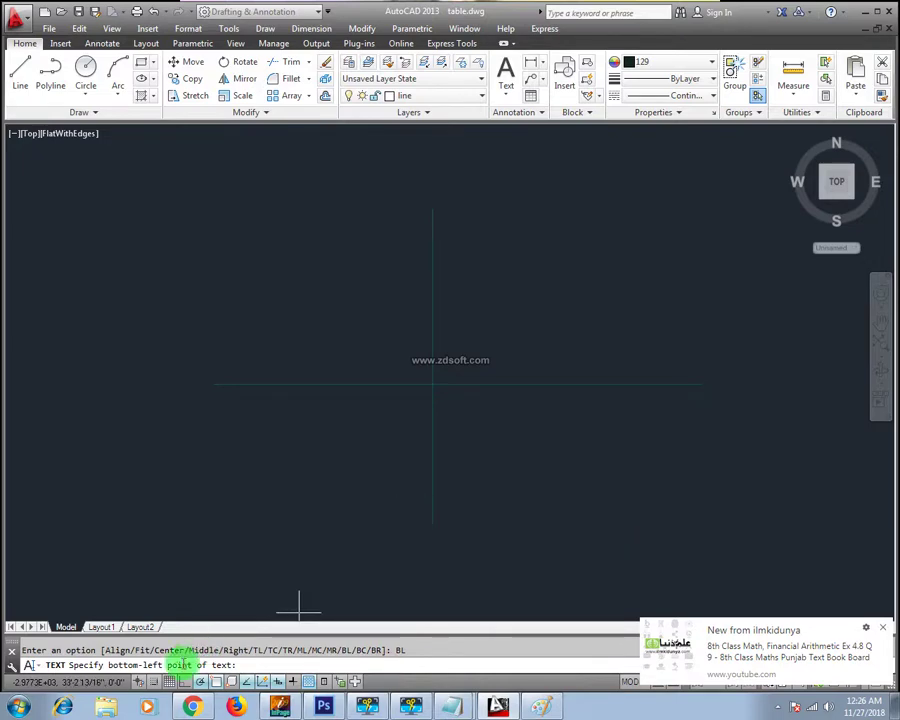
Place the text AUTOCAD just above the guide line at 0'-6" height and 0 rotation.
left_click(218, 433)
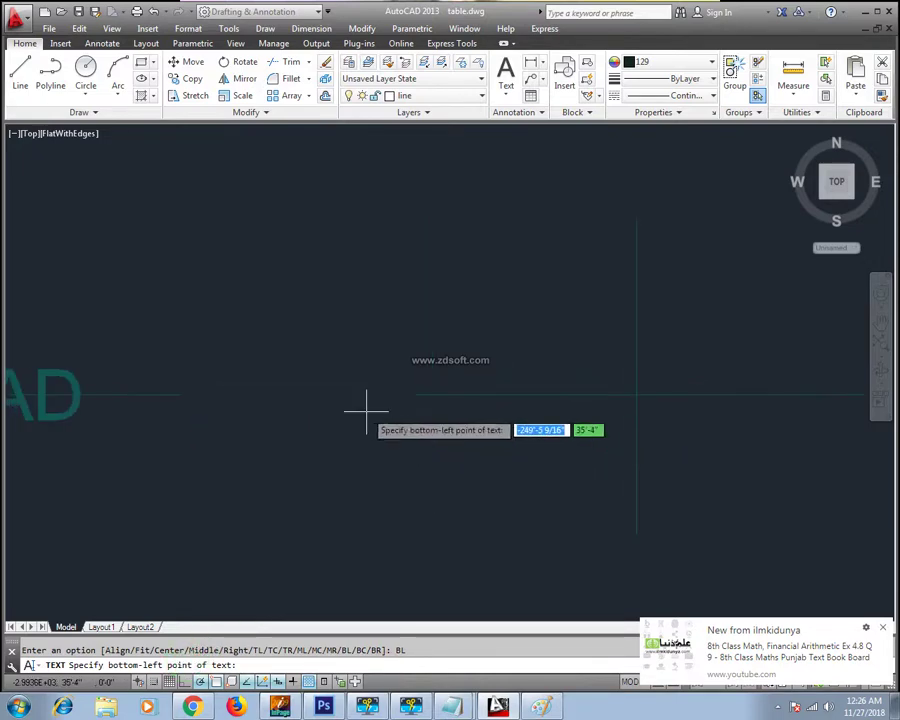
left_click(438, 388)
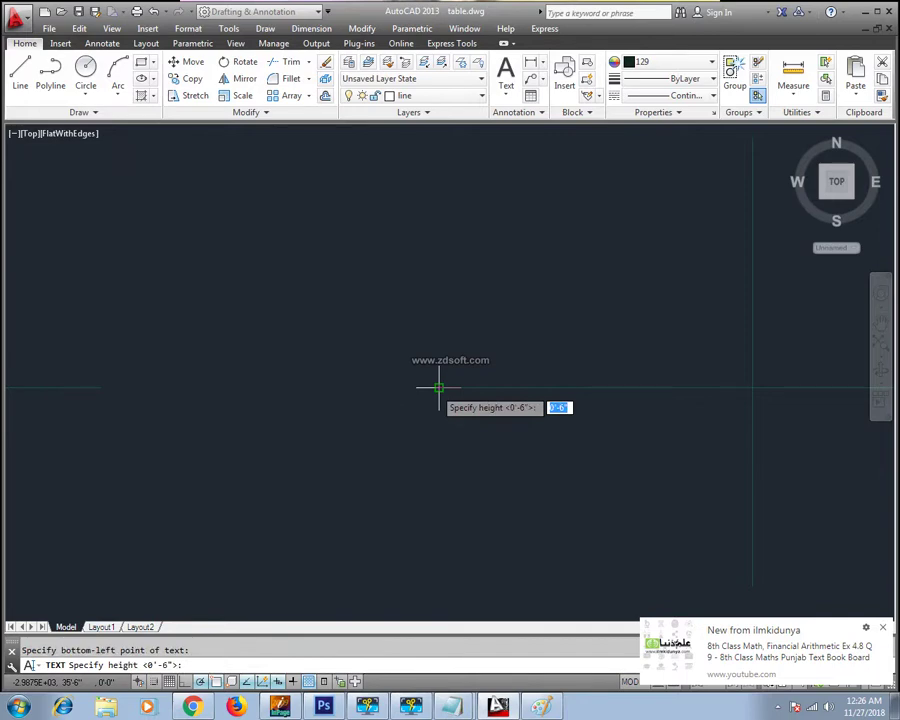
key("Return")
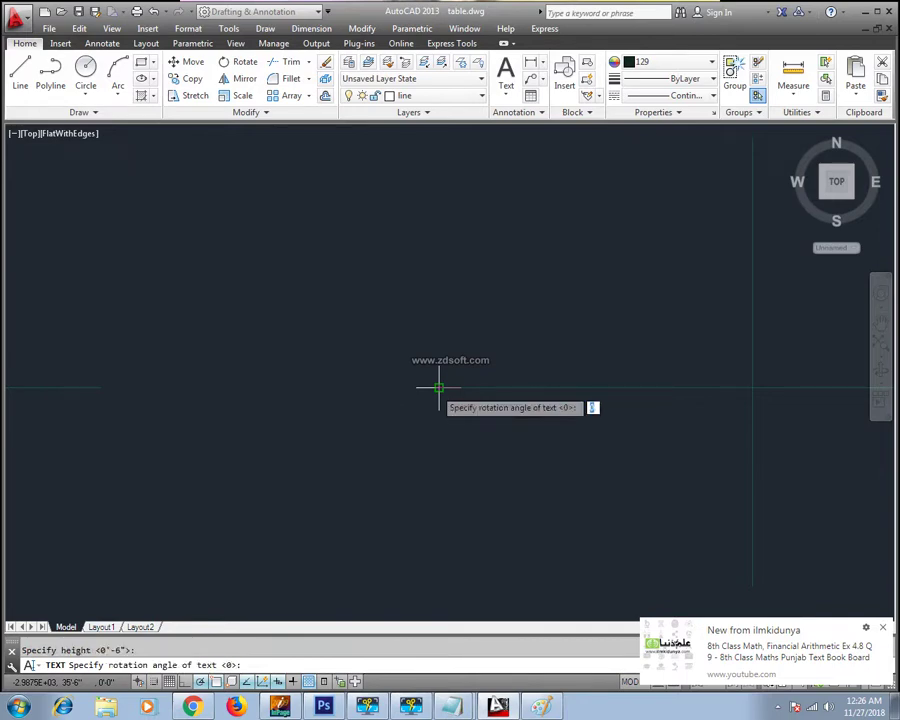
left_click(437, 389)
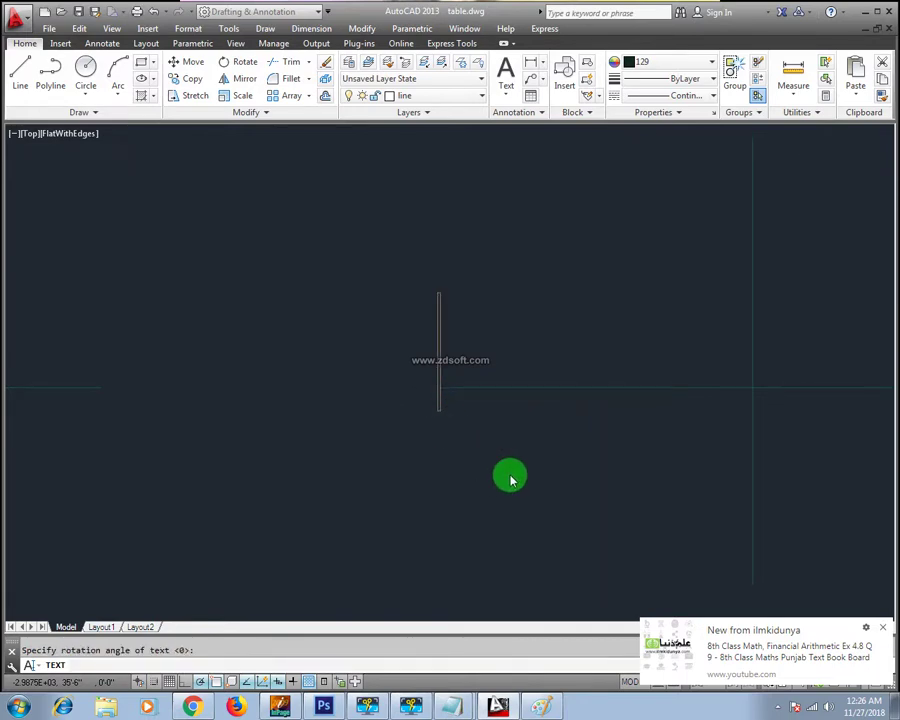
type("AUTOCAD")
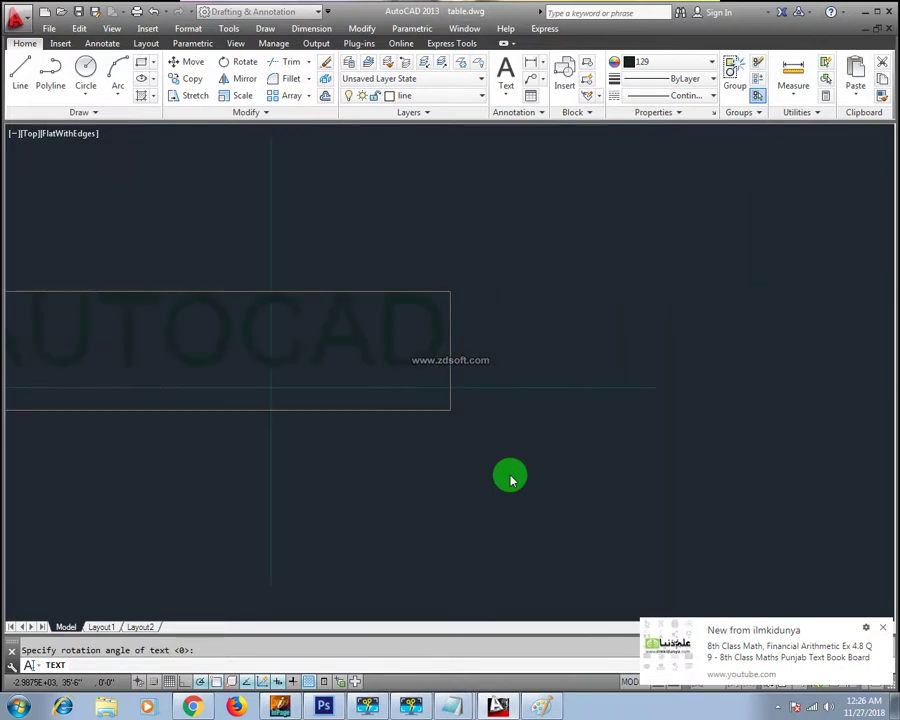
middle_click(510, 478)
key("Return")
key("Return")
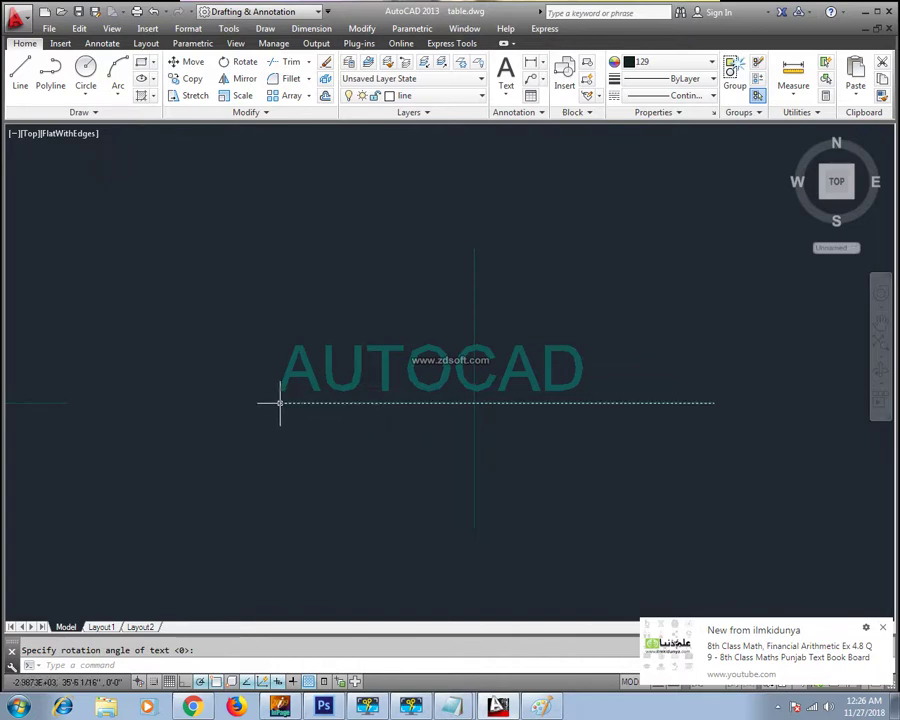
scroll(281, 404, "up", 5)
scroll(280, 410, "up", 3)
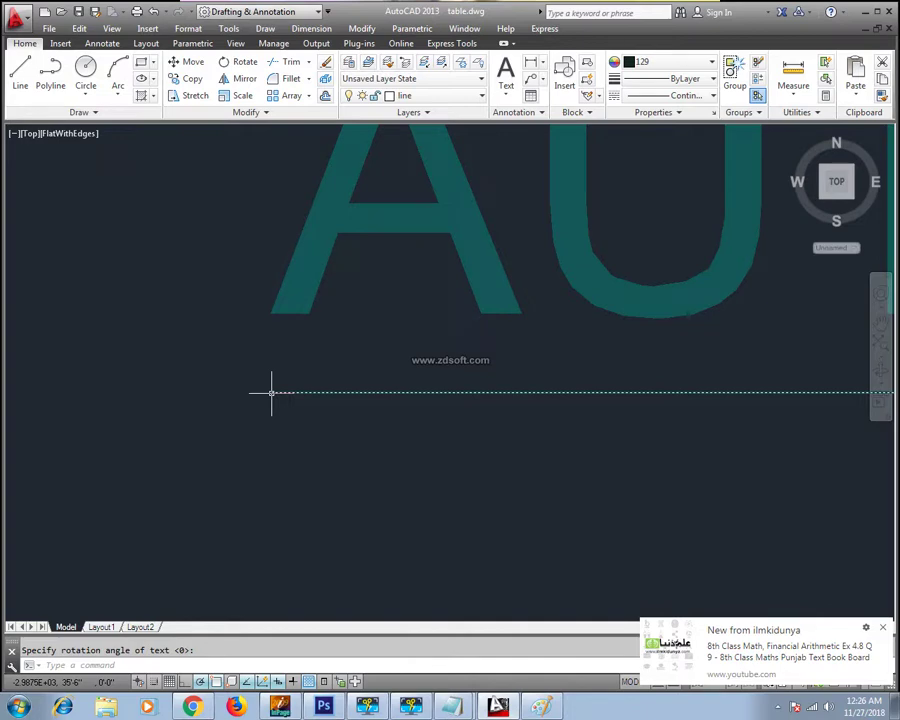
scroll(287, 410, "down", 5)
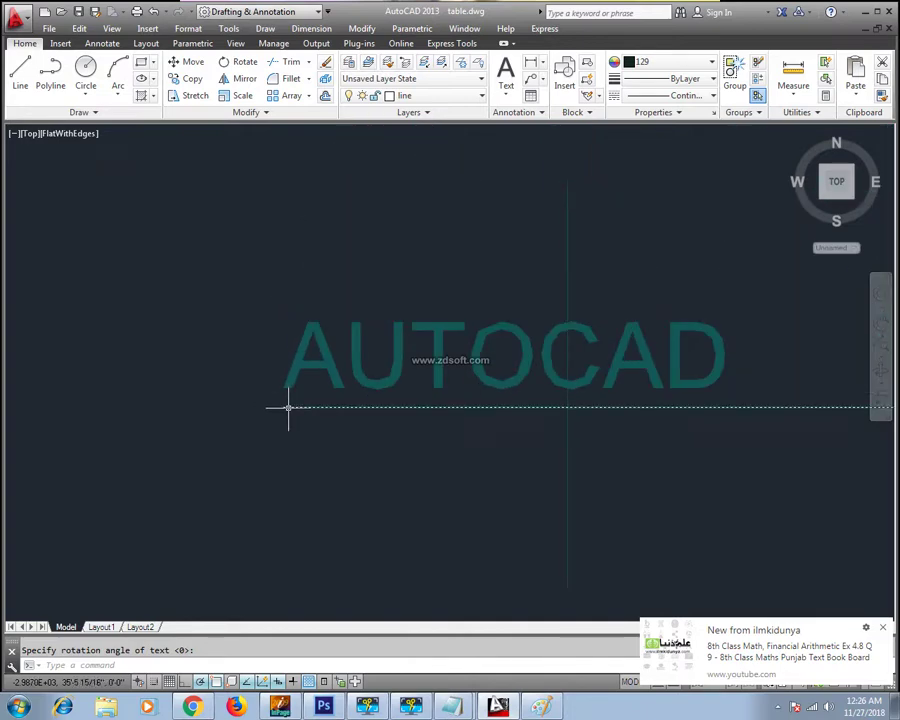
middle_click_drag(478, 460, 424, 460)
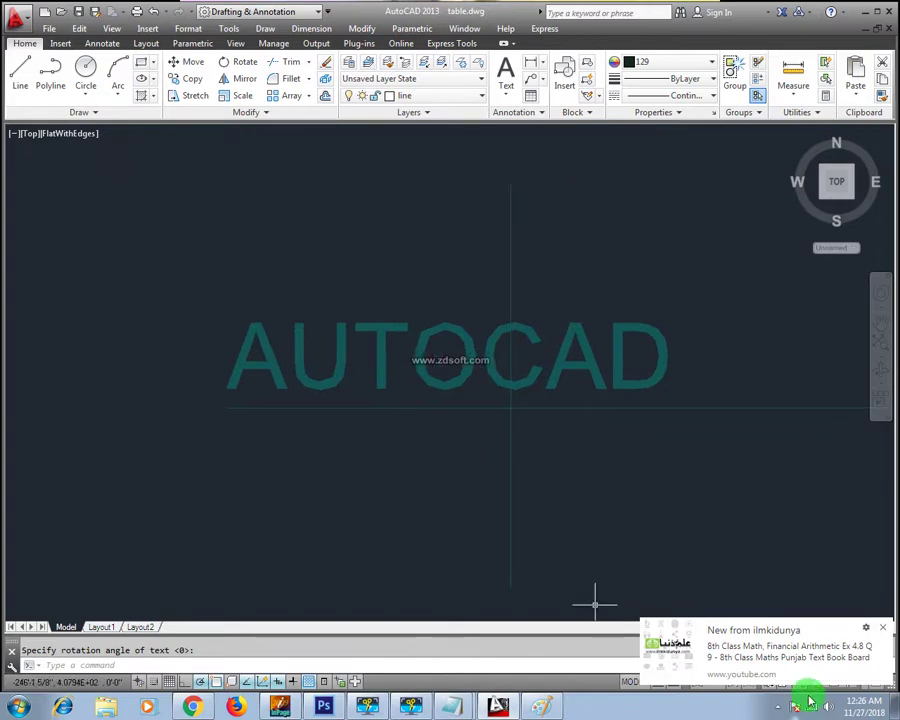
left_click(882, 627)
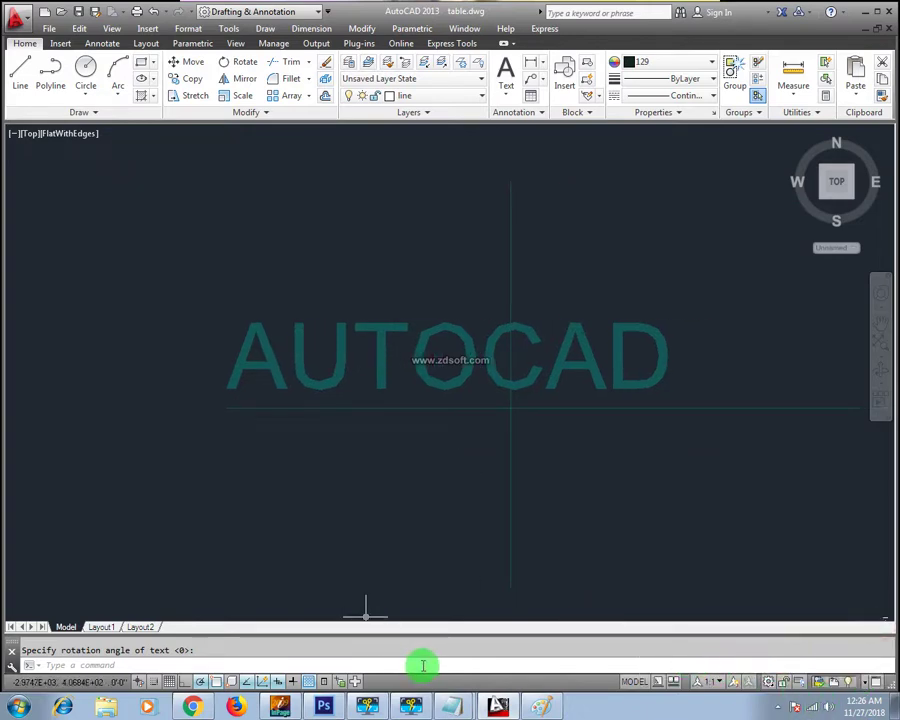
middle_click_drag(464, 434, 580, 400)
key("Escape")
left_click(590, 392)
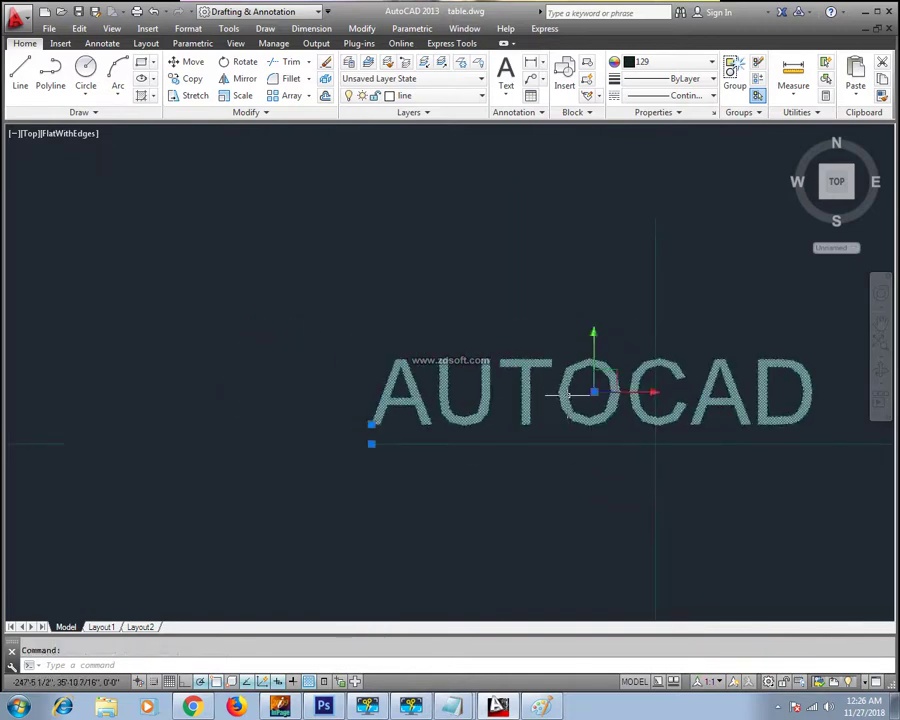
left_click(778, 706)
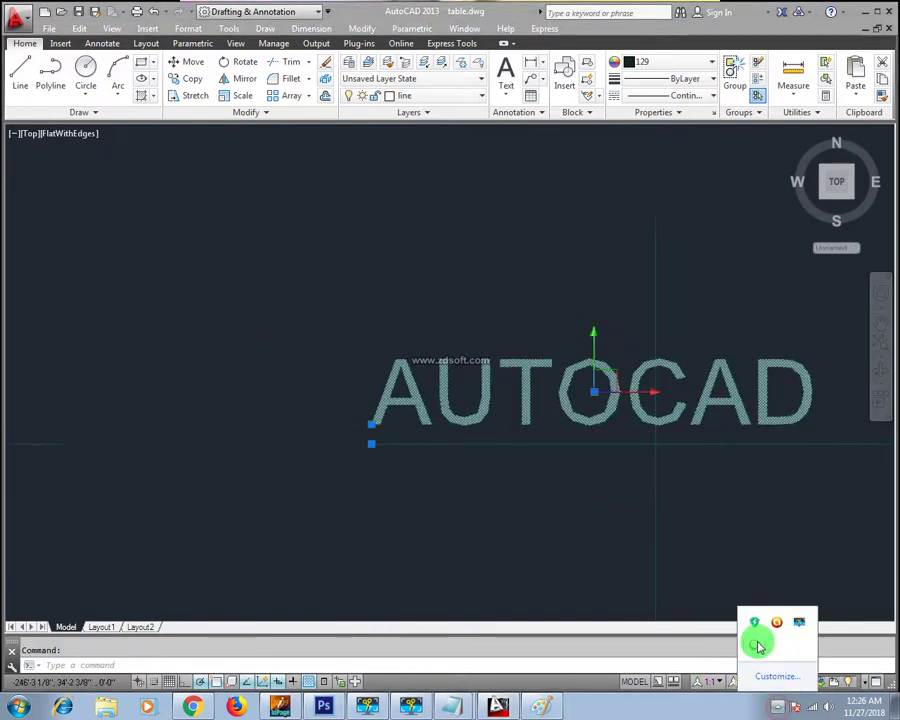
left_click(582, 546)
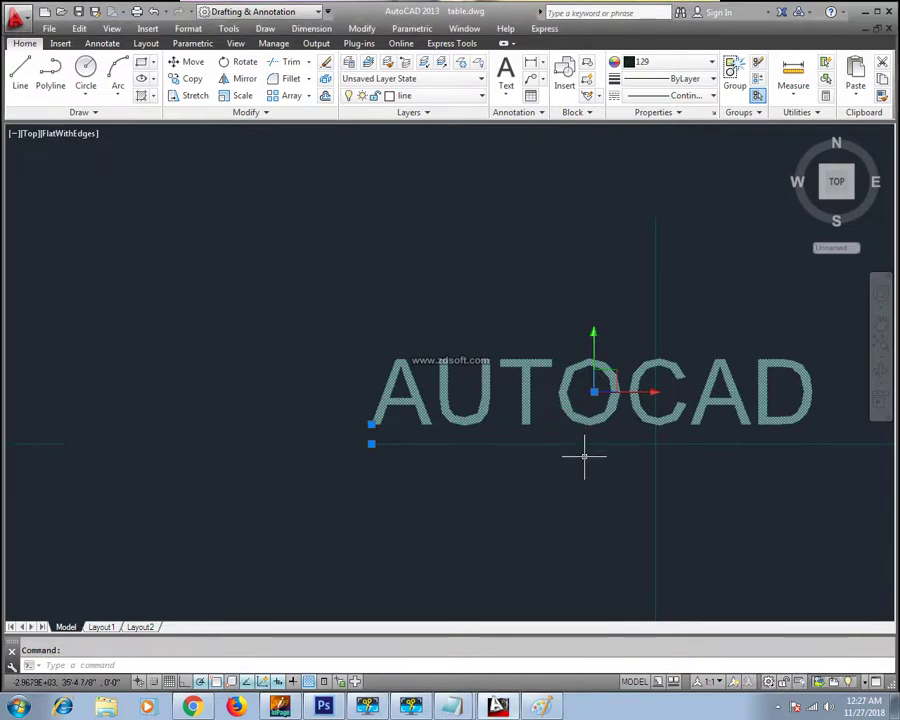
key("Escape")
middle_click_drag(582, 444, 525, 451)
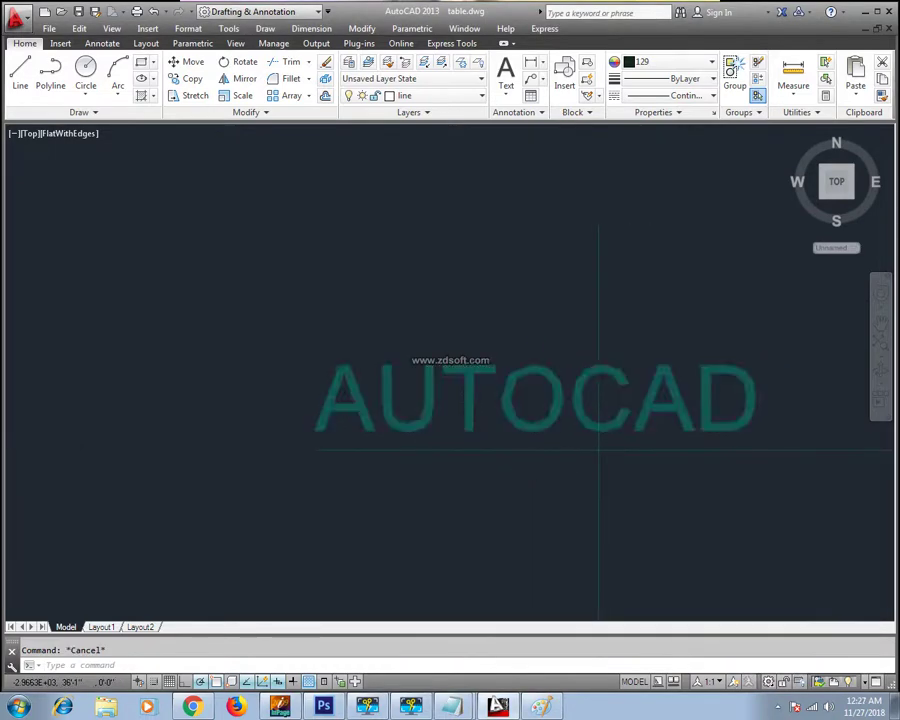
left_click(546, 400)
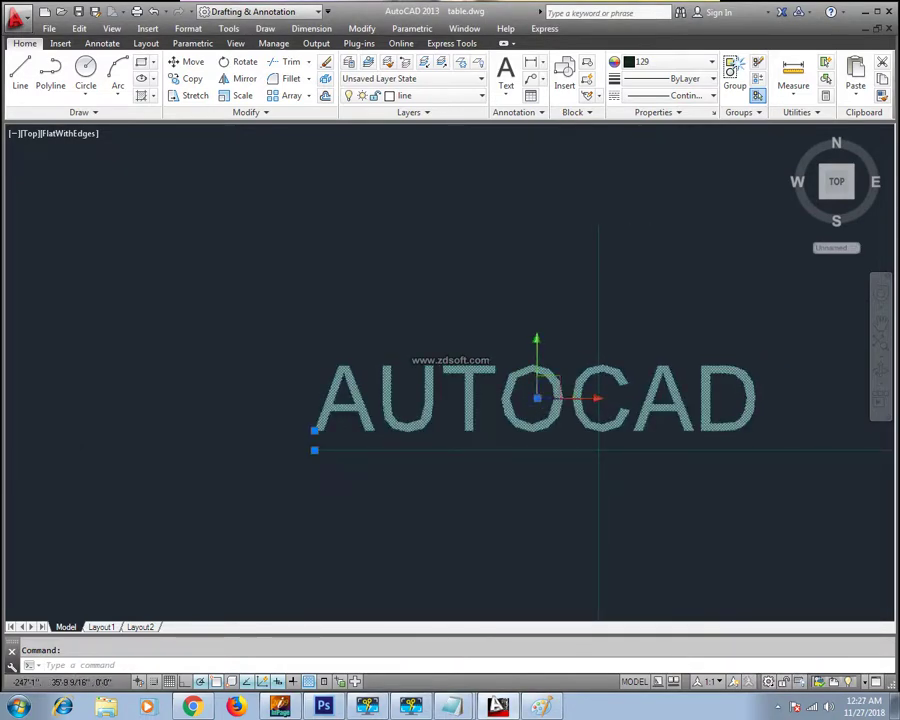
Change the AUTOCAD text's wording to PAKISTAN.
double_click(558, 414)
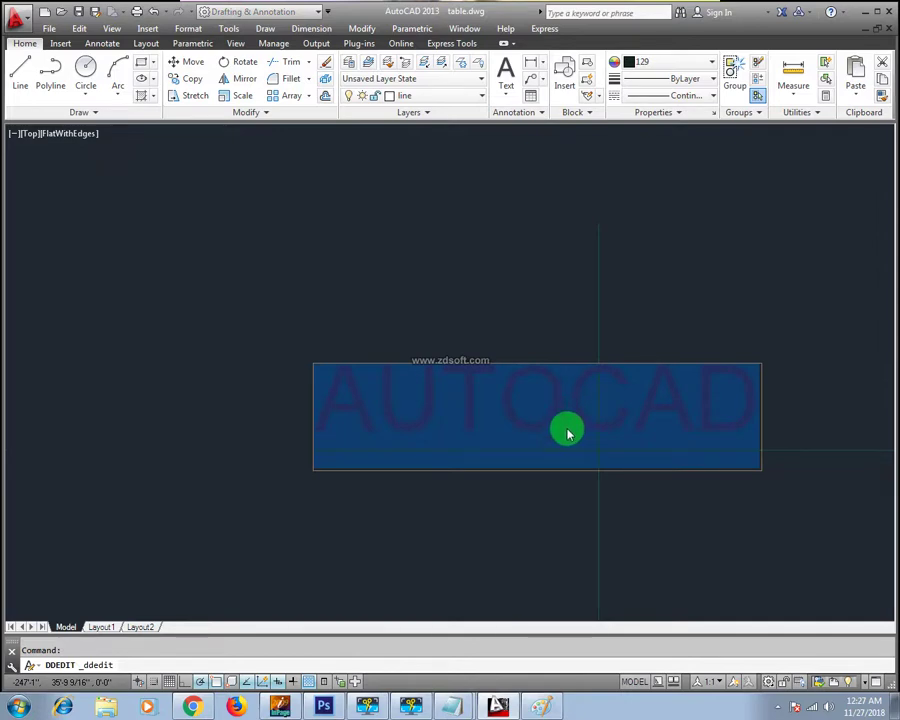
type("PAKISTAN")
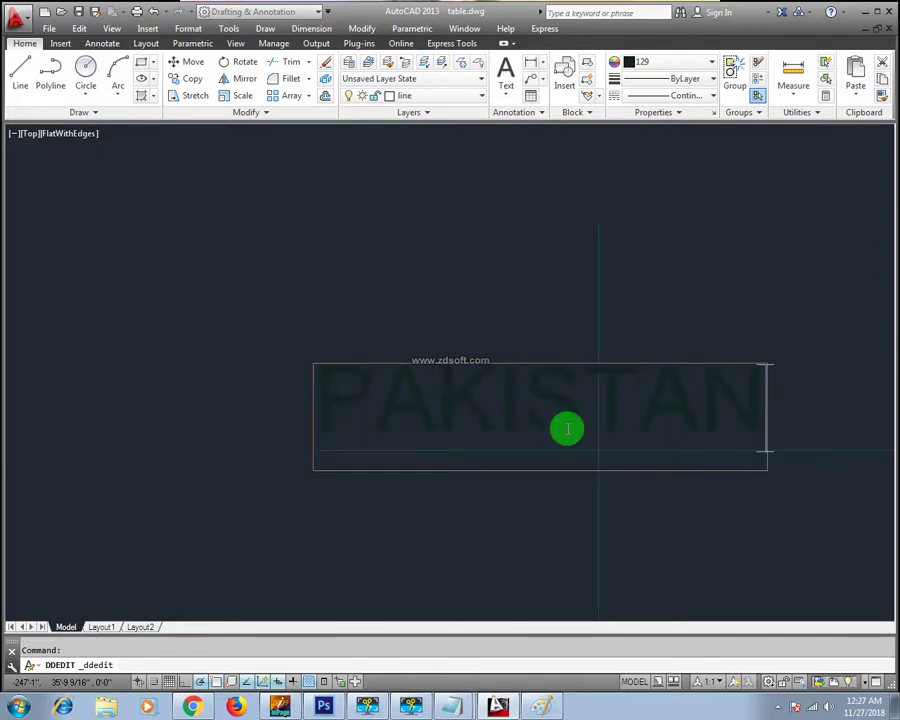
left_click(567, 429)
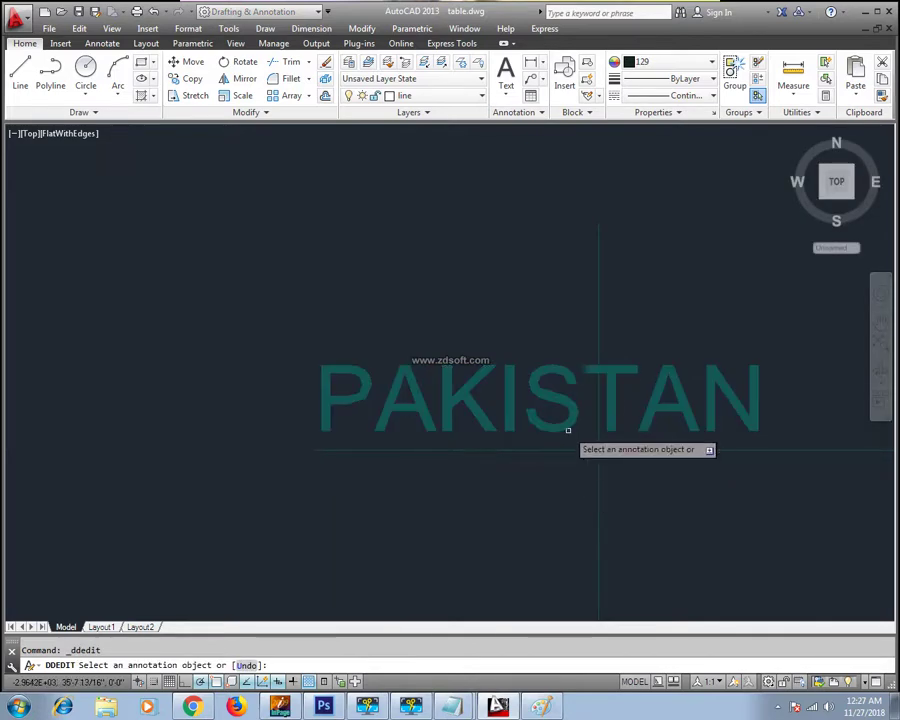
key("Escape")
Insert an extra I into PAKISTAN so it reads PAKIISTAN.
left_click(565, 402)
double_click(567, 404)
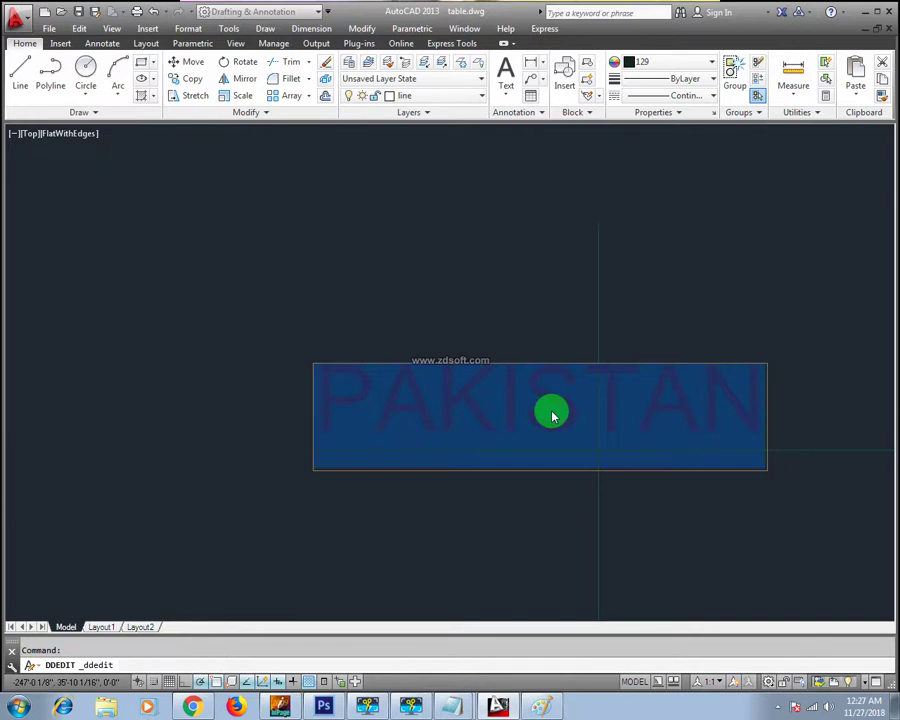
left_click(521, 401)
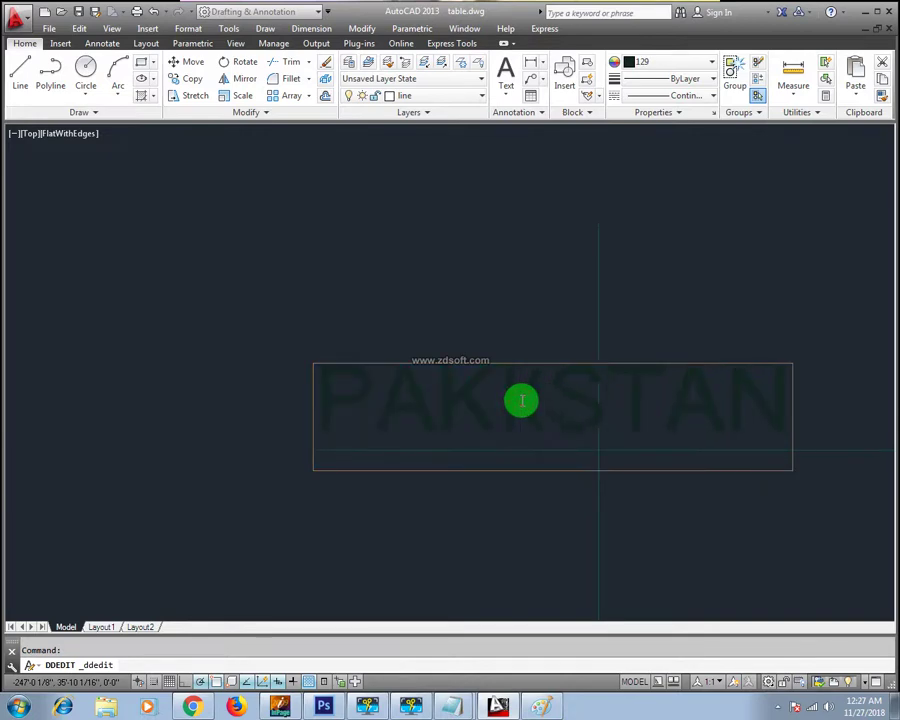
type("I")
left_click(786, 399)
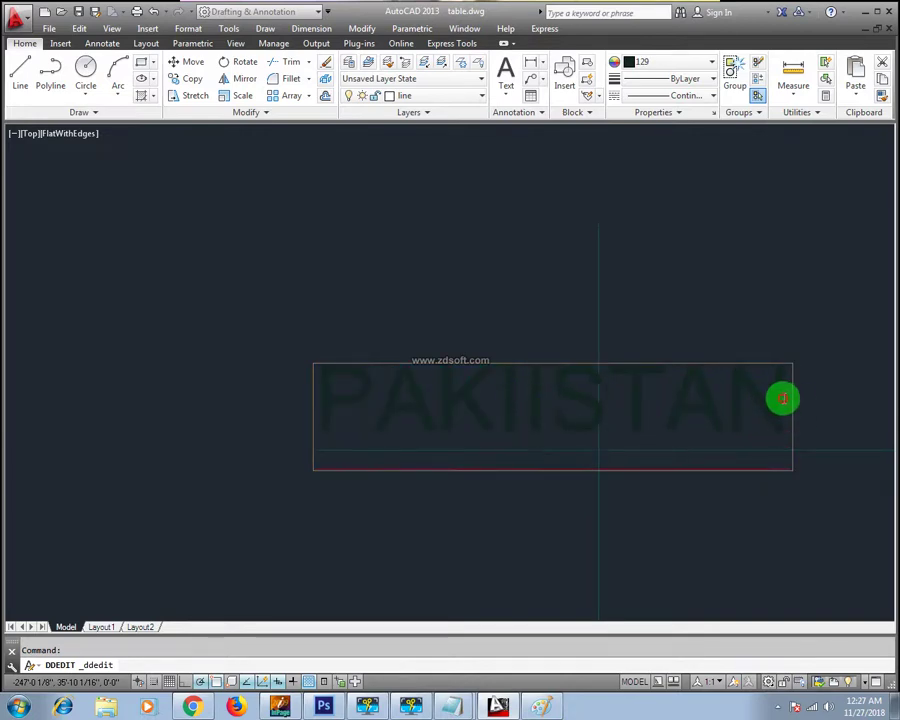
middle_click_drag(626, 506, 536, 472)
key("Escape")
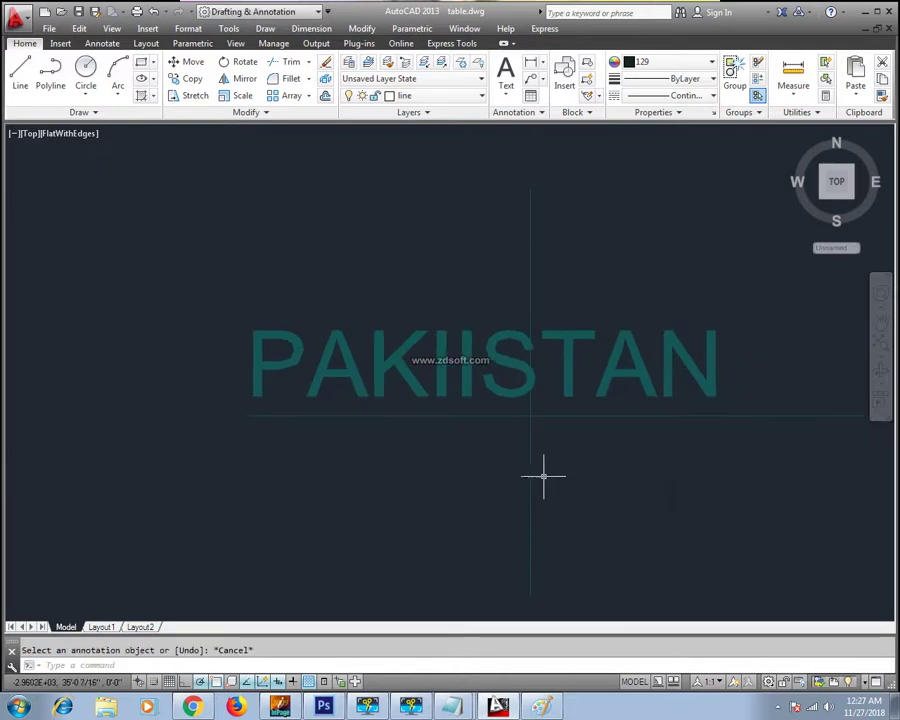
scroll(475, 402, "down", 2)
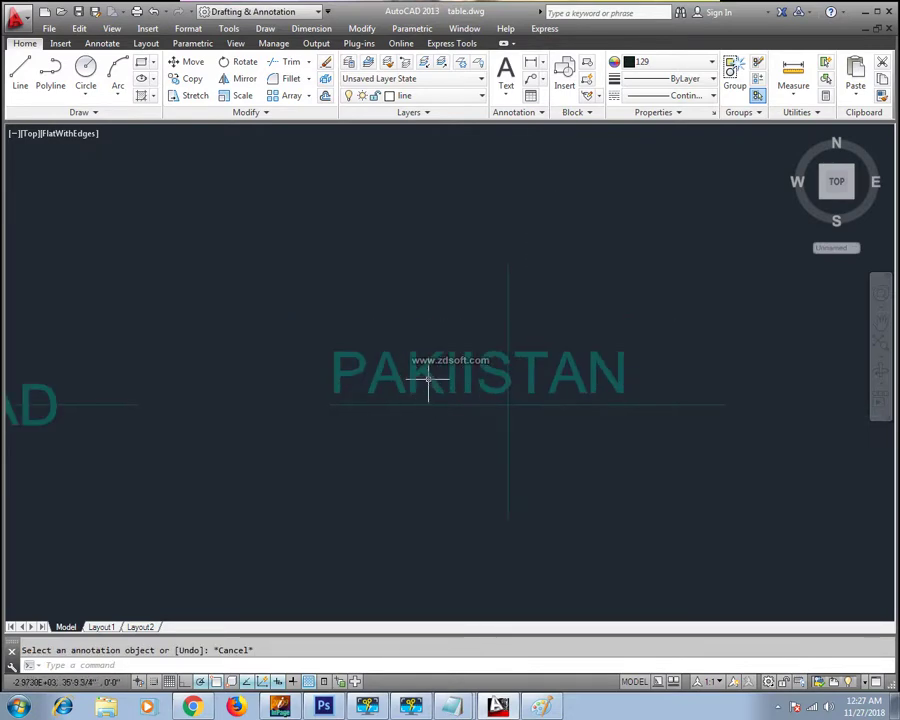
Open and close the PAKIISTAN text editor, then start and cancel an ED command.
left_click(430, 383)
double_click(430, 378)
left_click(436, 388)
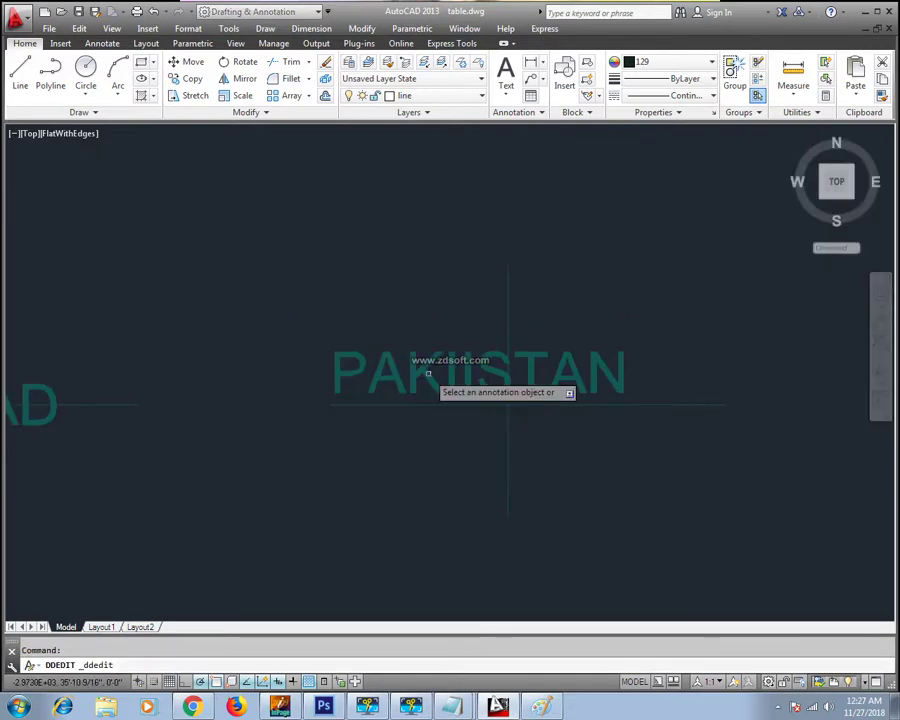
key("Escape")
type("e")
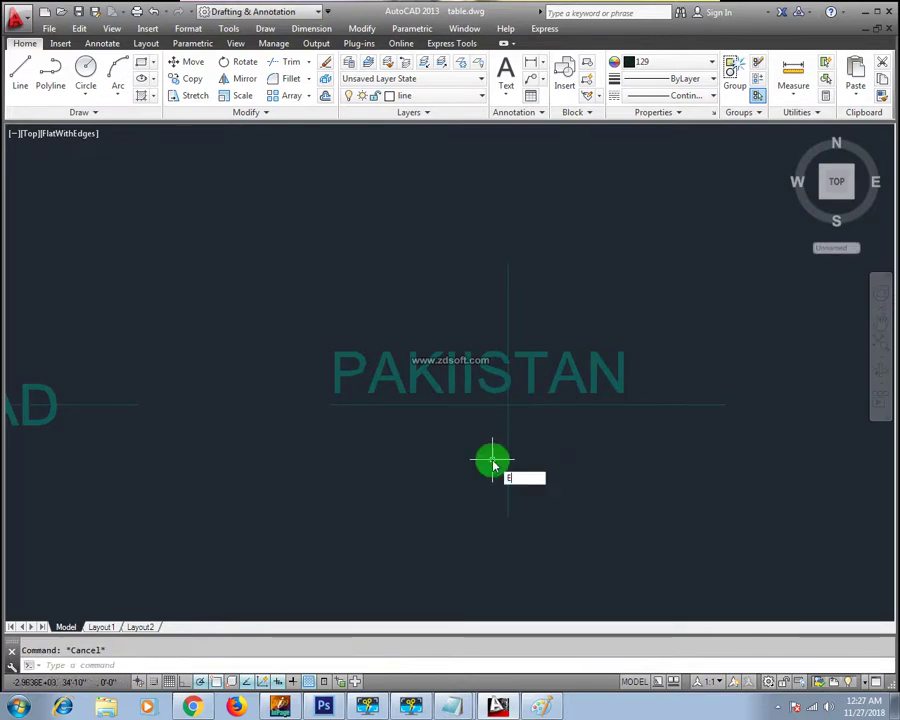
type("d")
key("Return")
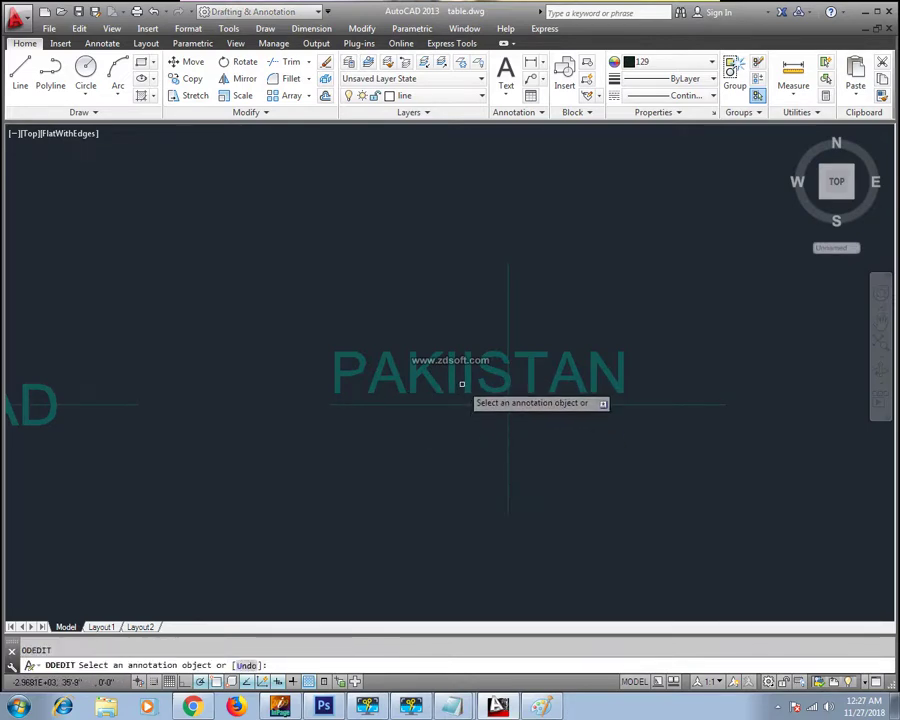
key("Escape")
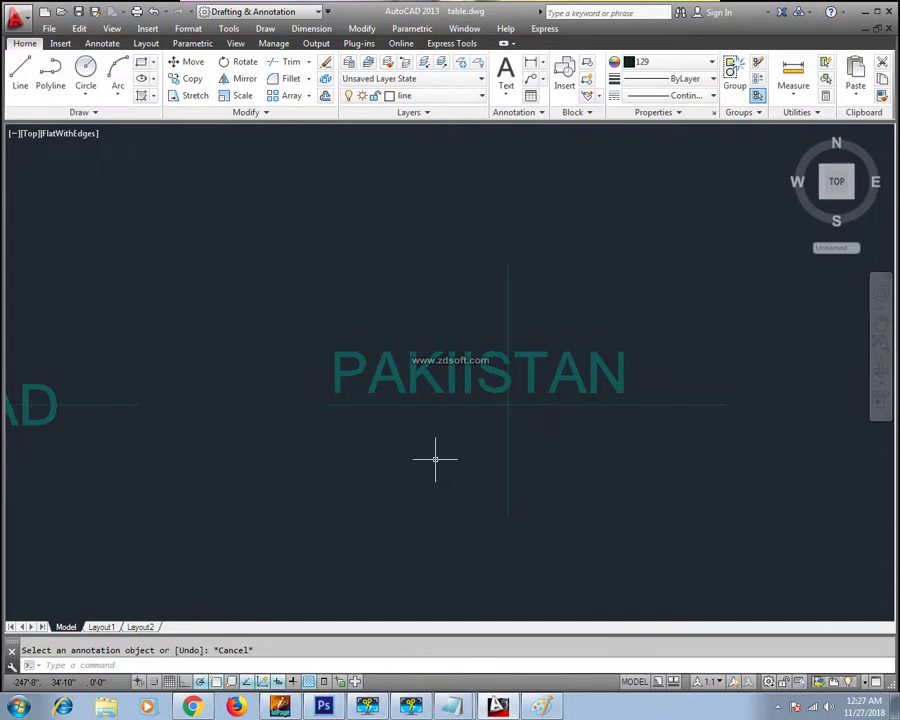
Use ED to change the PAKIISTAN text to read 0000.
type("ed")
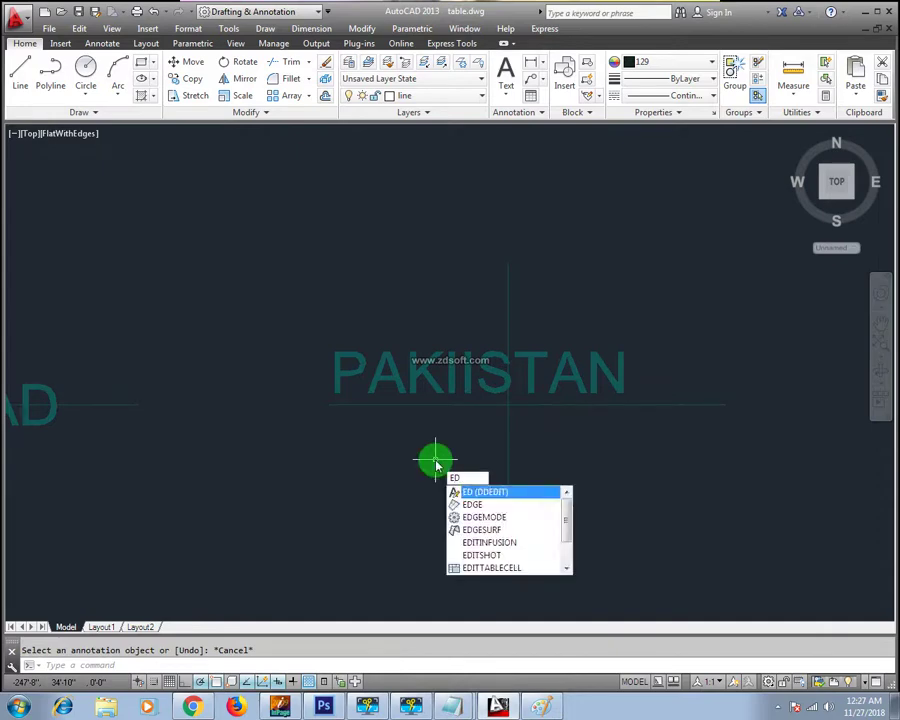
key("Return")
left_click(423, 376)
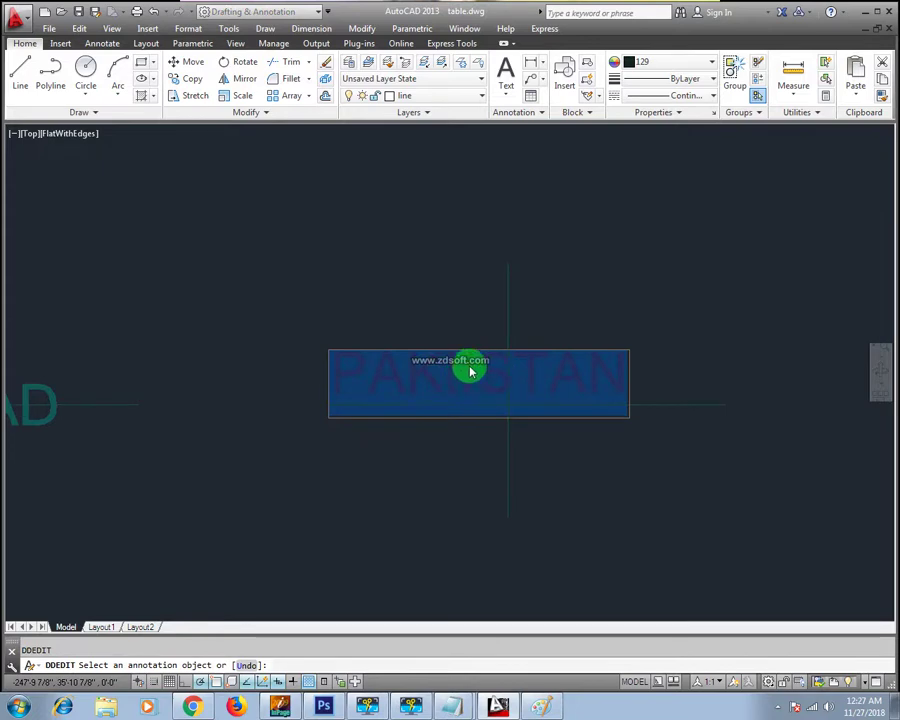
type("0")
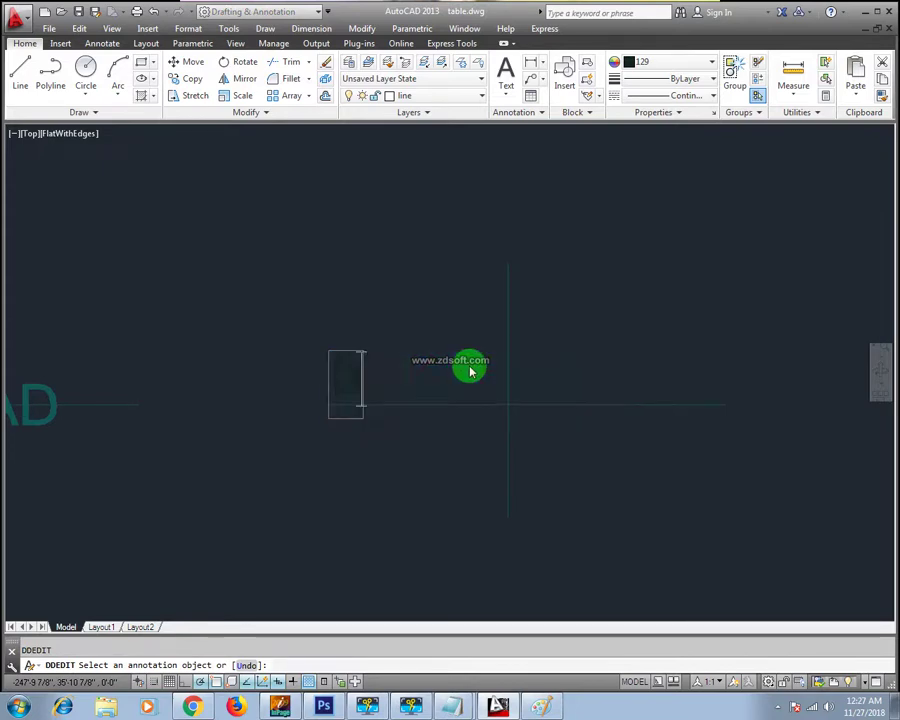
type("000")
key("Return")
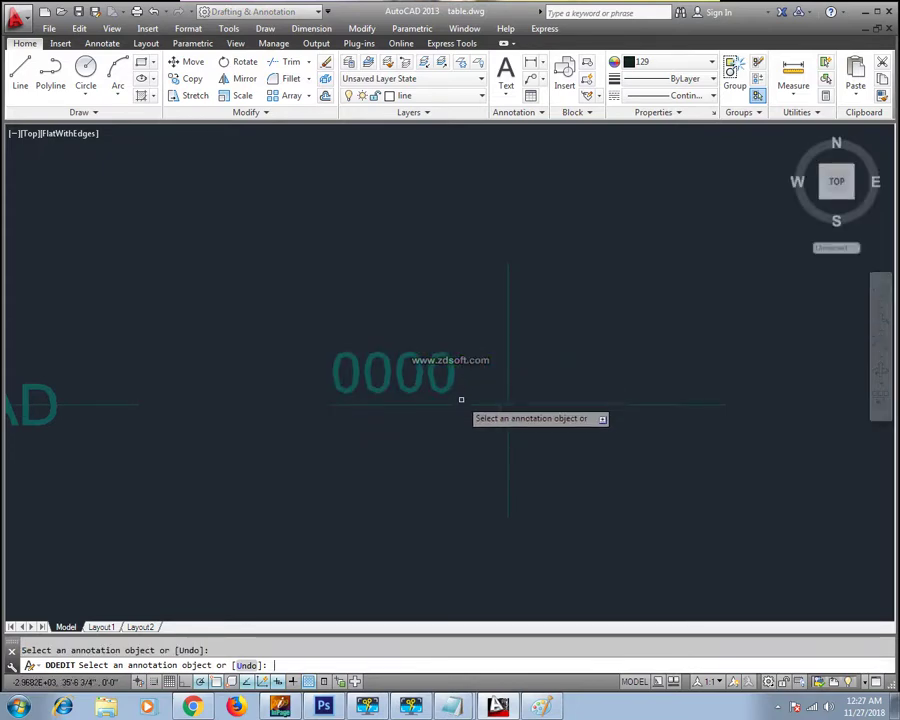
key("Escape")
middle_click_drag(426, 420, 500, 426)
scroll(495, 425, "up", 2)
scroll(494, 436, "up", 2)
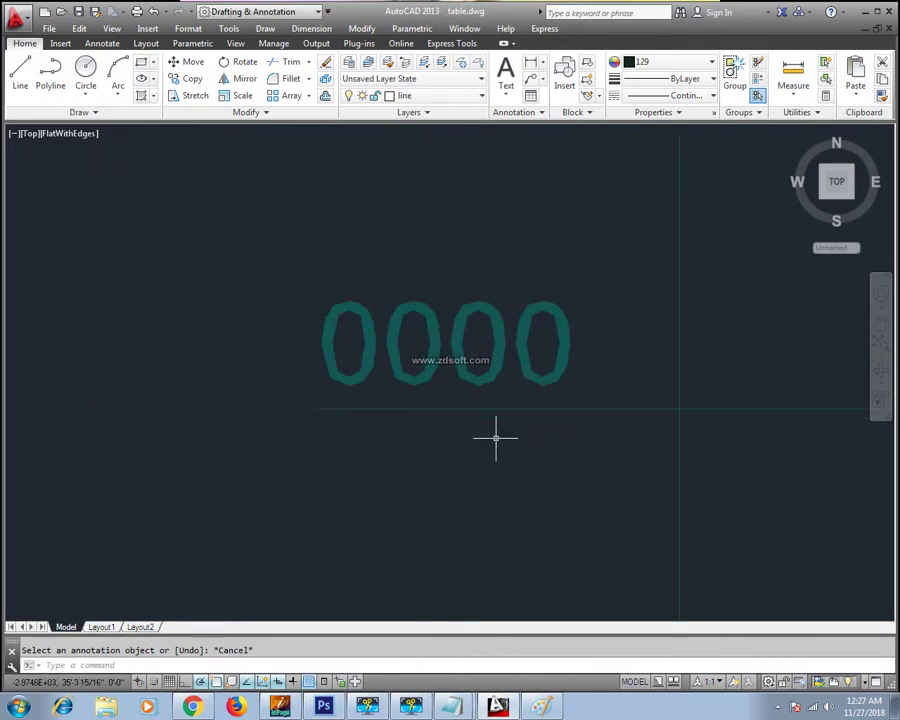
scroll(480, 436, "down", 3)
scroll(480, 436, "down", 5)
middle_click_drag(355, 410, 457, 403)
Copy the AUTOCAD text to a point above and right of the original.
scroll(398, 398, "up", 5)
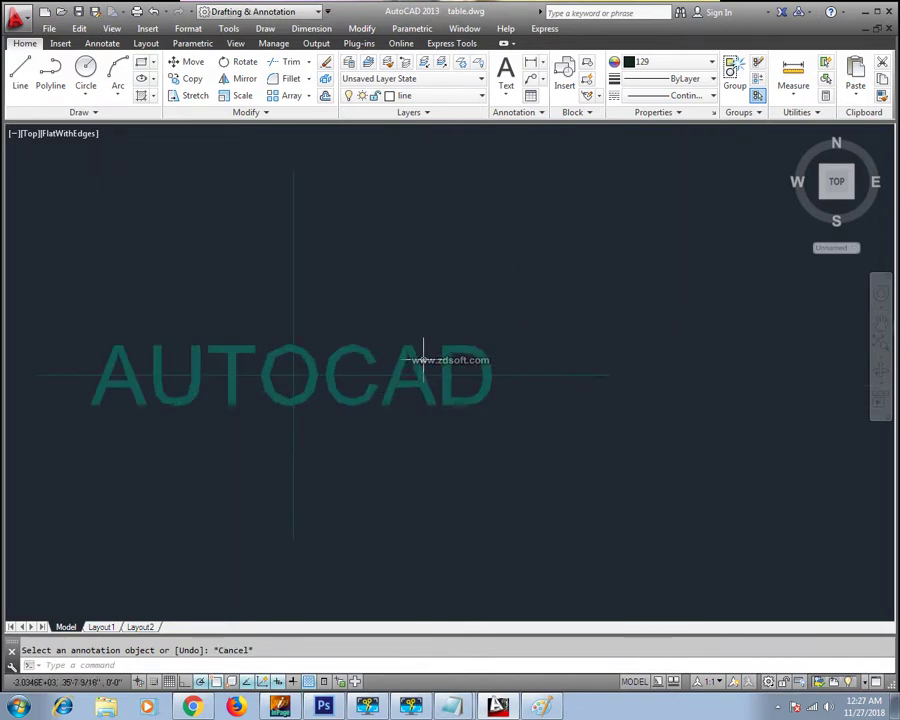
left_click(436, 316)
left_click(388, 356)
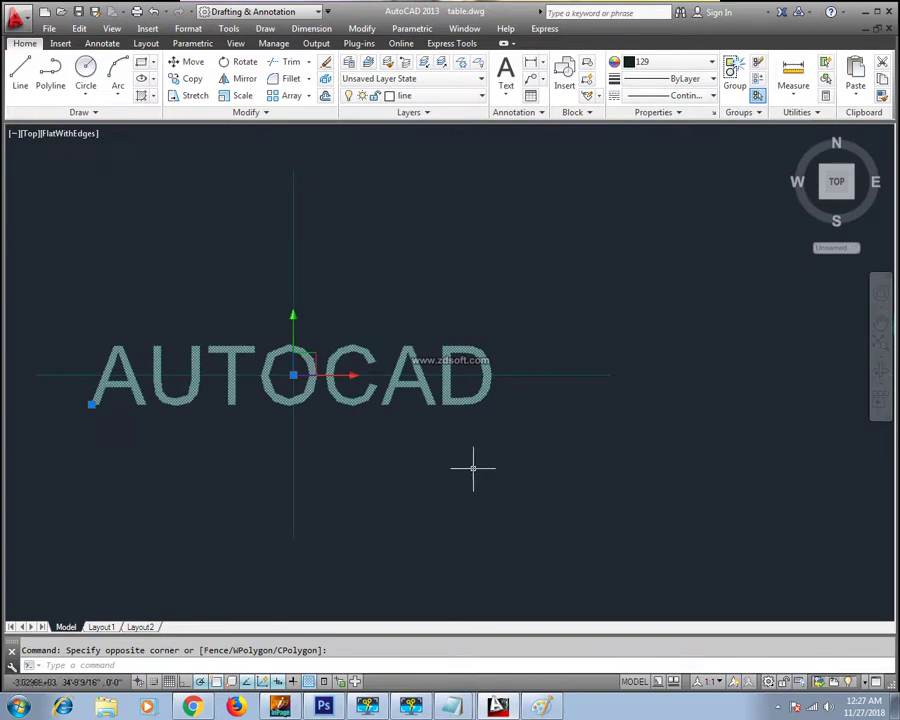
type("co")
key("Return")
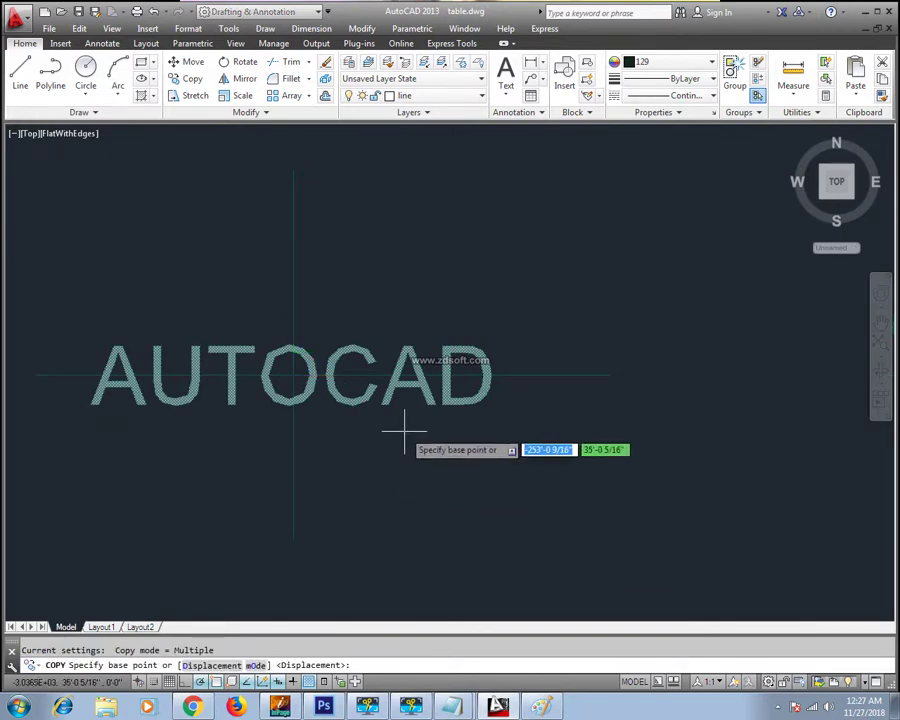
scroll(430, 435, "down", 2)
left_click(441, 437)
left_click(616, 284)
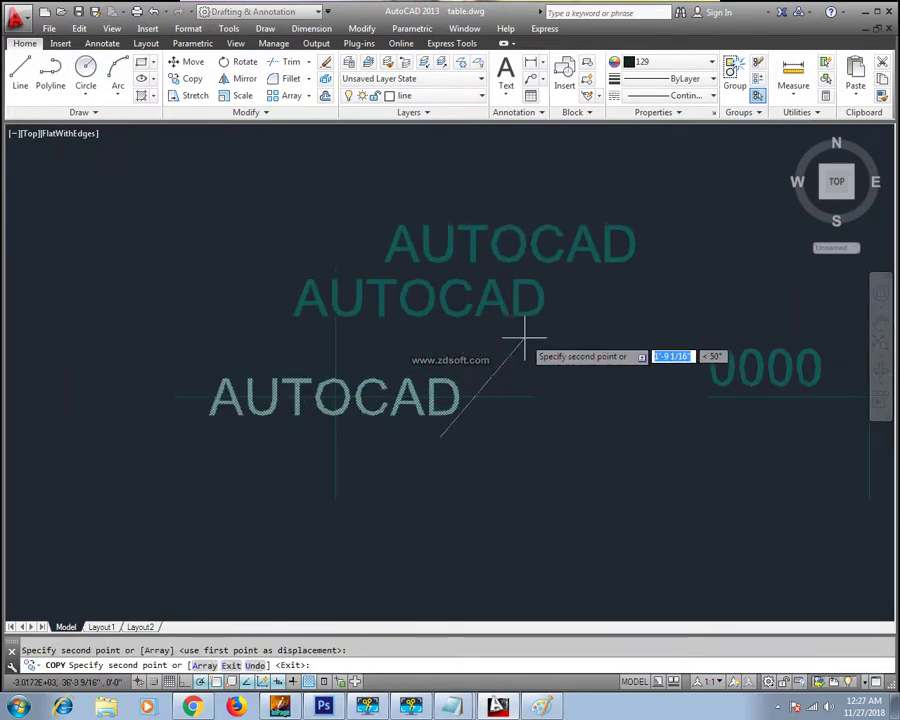
left_click(440, 383)
middle_click_drag(440, 383, 330, 406)
key("Escape")
middle_click_drag(394, 374, 366, 464)
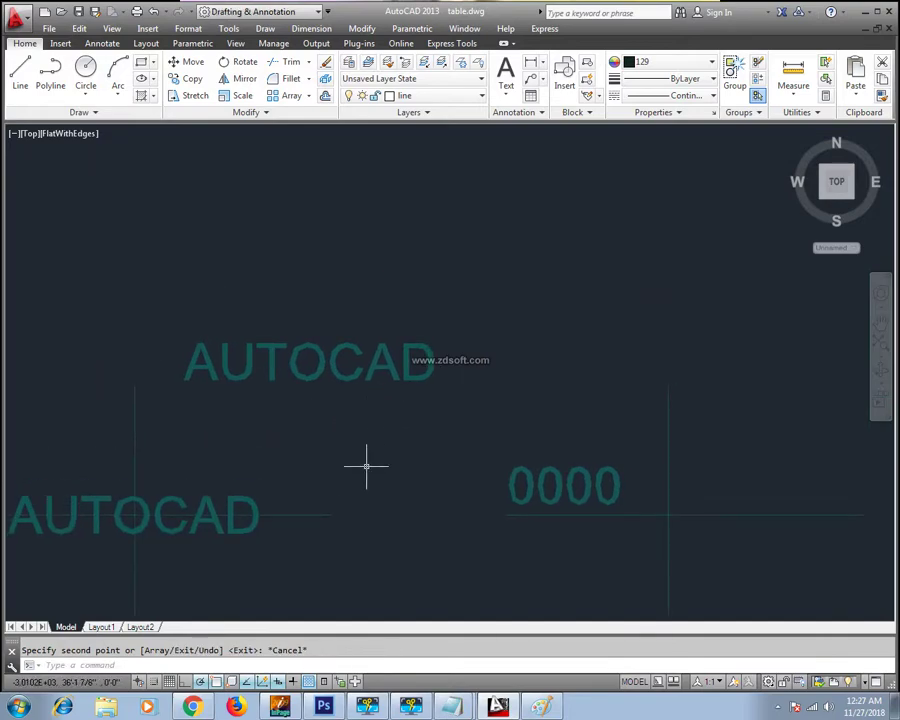
Move the copied AUTOCAD text further up-right, above both sets of guide lines.
left_click(338, 364)
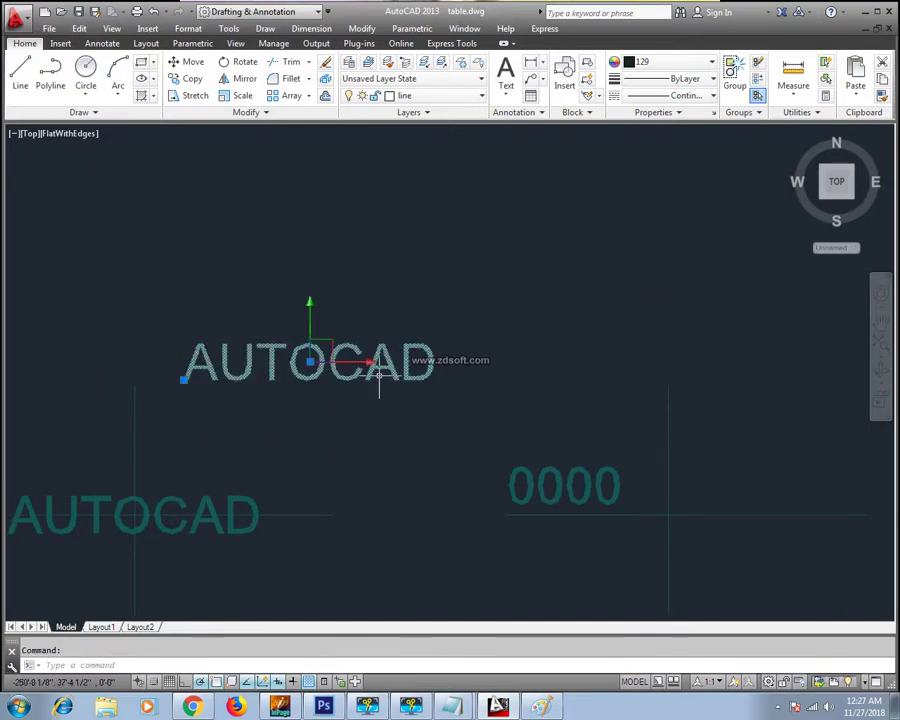
type("m")
key("Return")
left_click(430, 366)
left_click(524, 264)
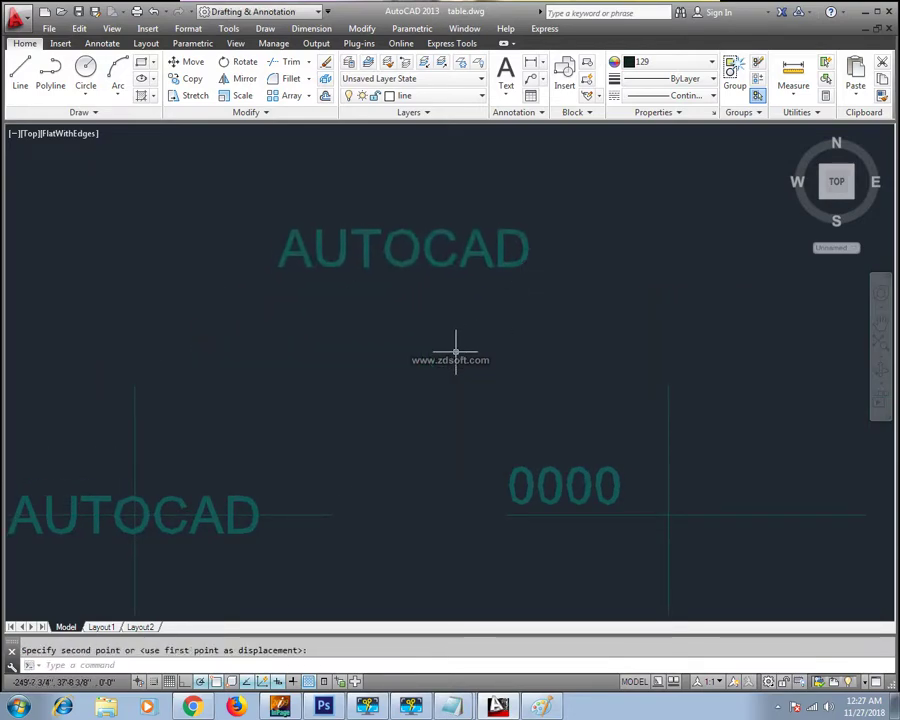
middle_click_drag(456, 350, 471, 412)
key("Escape")
scroll(418, 327, "up", 2)
scroll(466, 371, "up", 2)
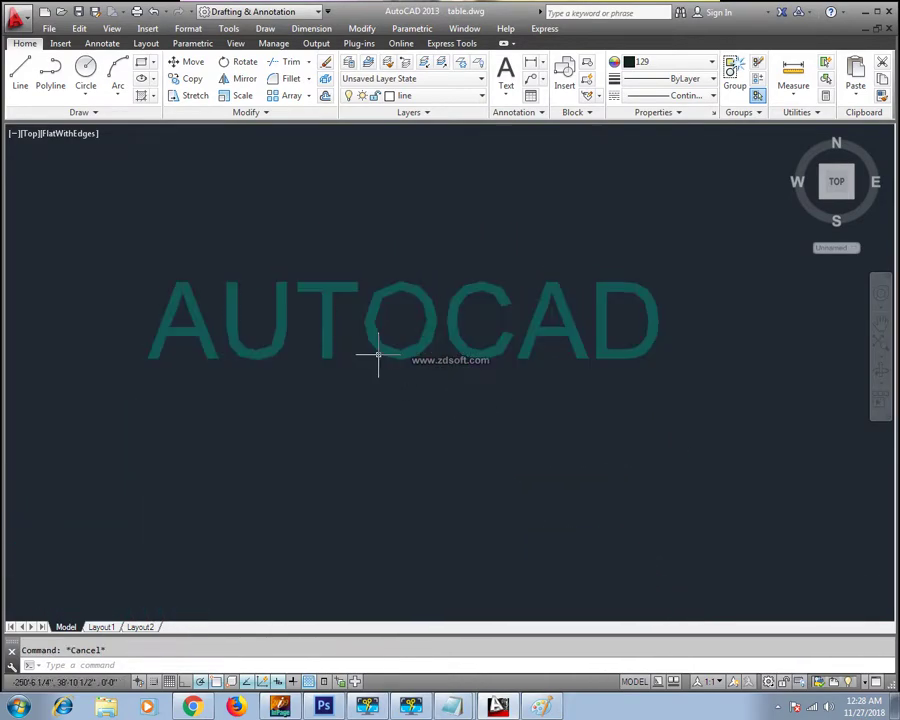
scroll(410, 355, "down", 4)
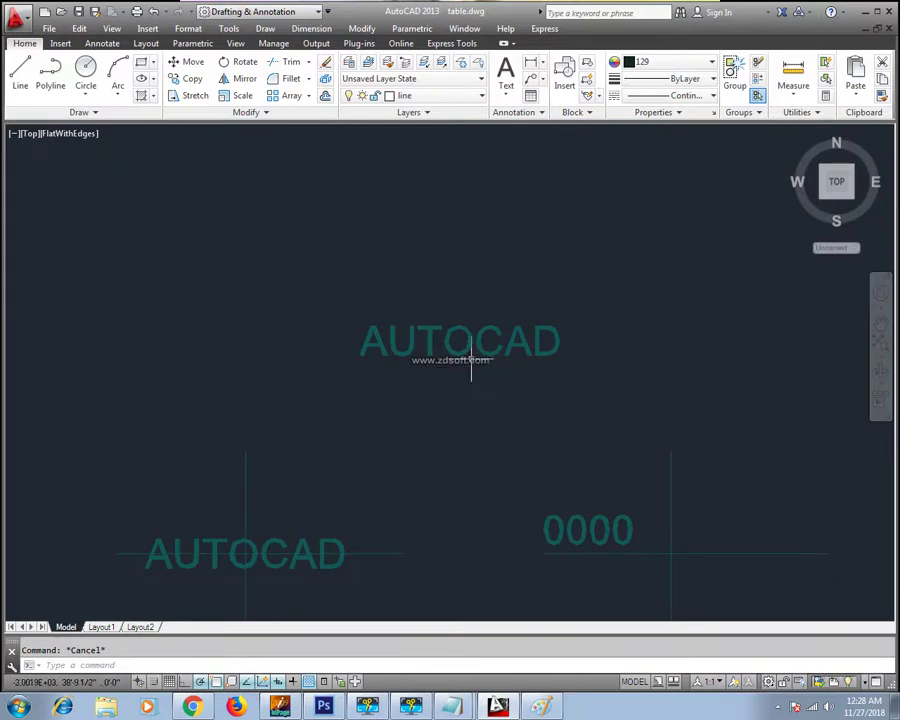
Scale the top AUTOCAD text by a factor of 2 from its lower-left corner.
left_click(465, 350)
left_click(428, 406)
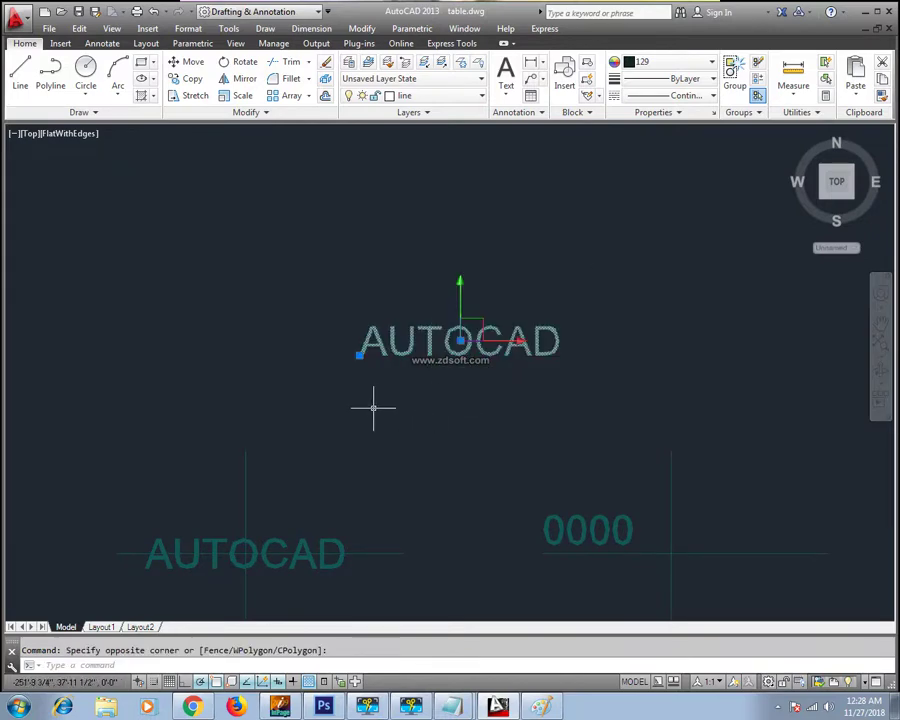
type("SC")
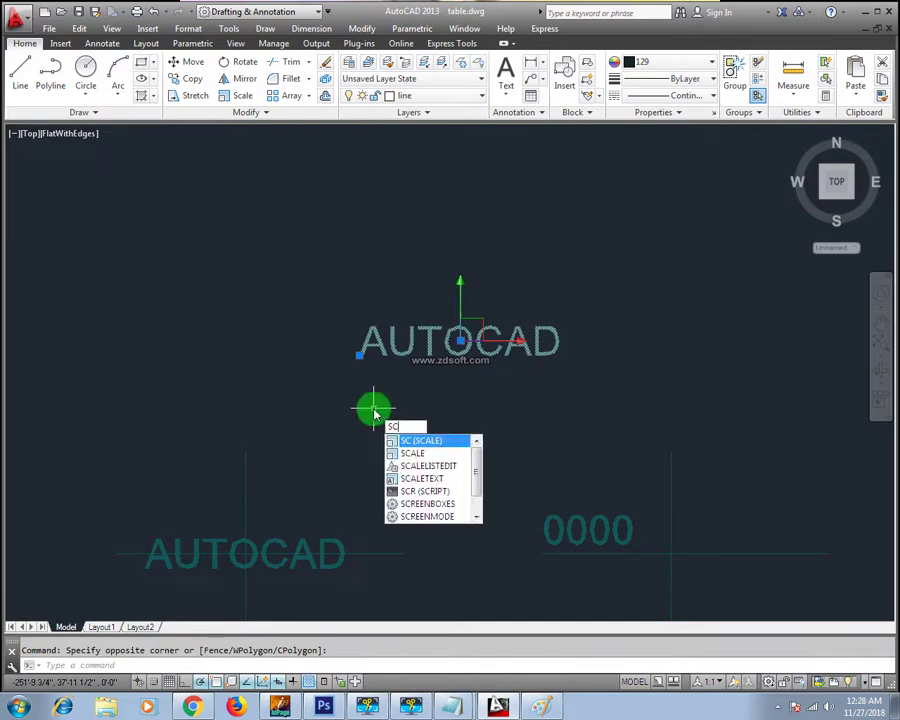
key("Return")
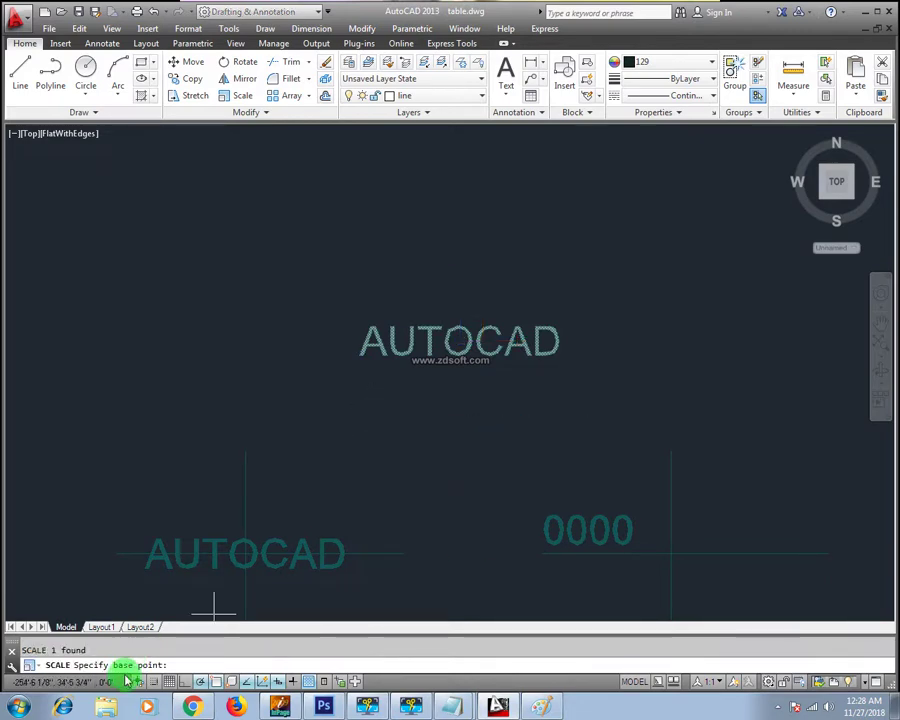
scroll(361, 356, "up", 6)
scroll(357, 359, "up", 3)
left_click(353, 347)
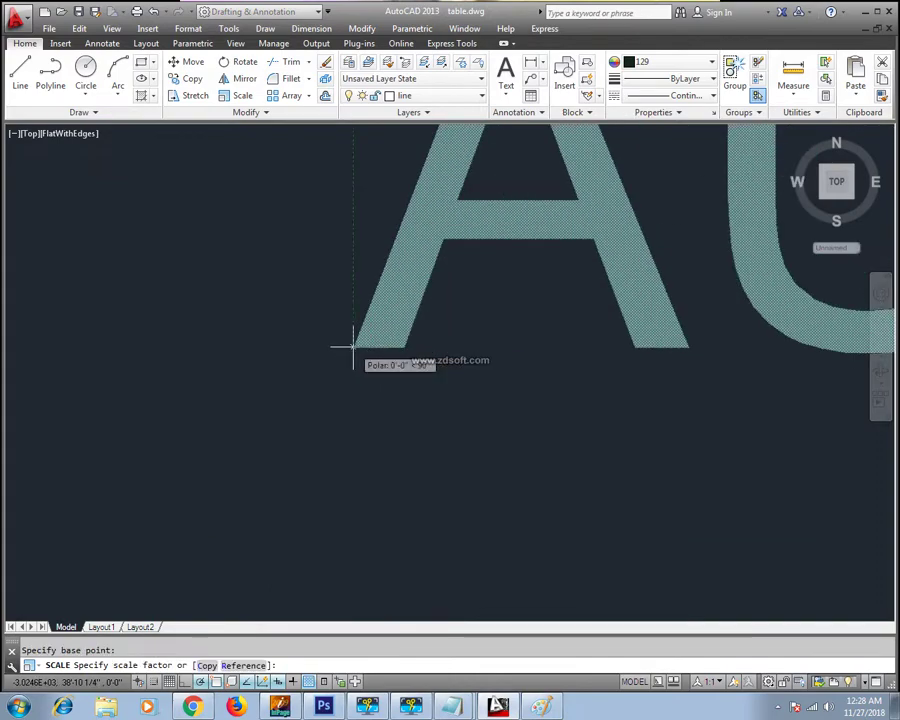
scroll(353, 440, "down", 8)
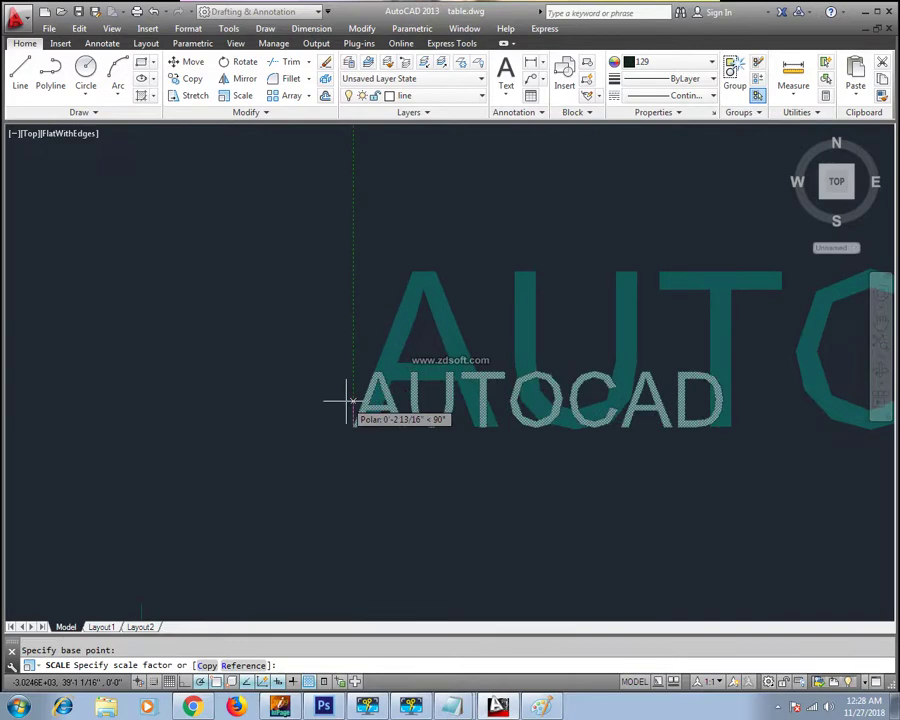
type("2")
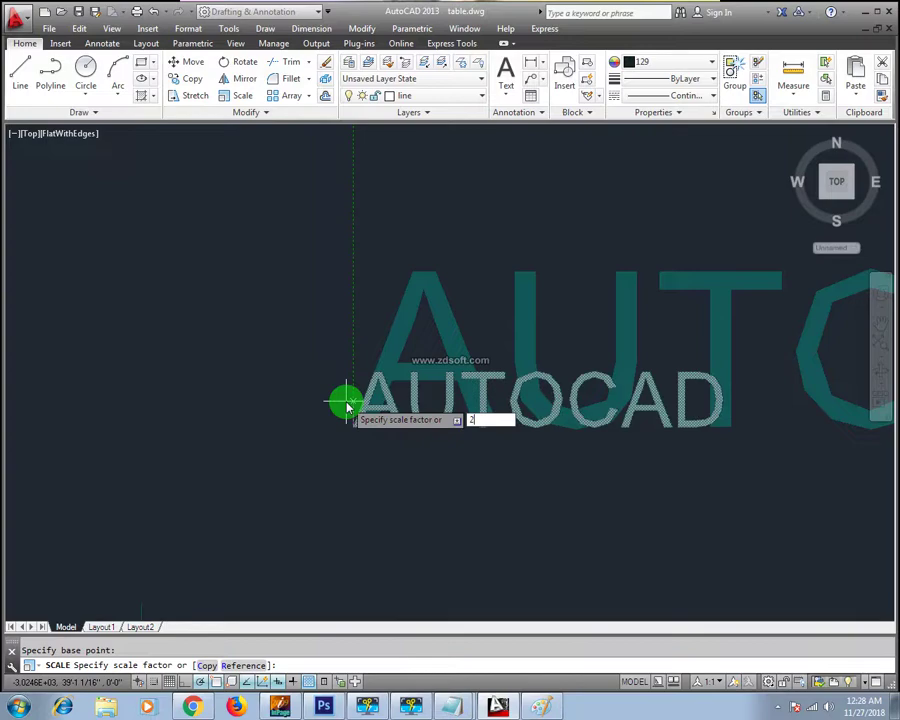
key("Return")
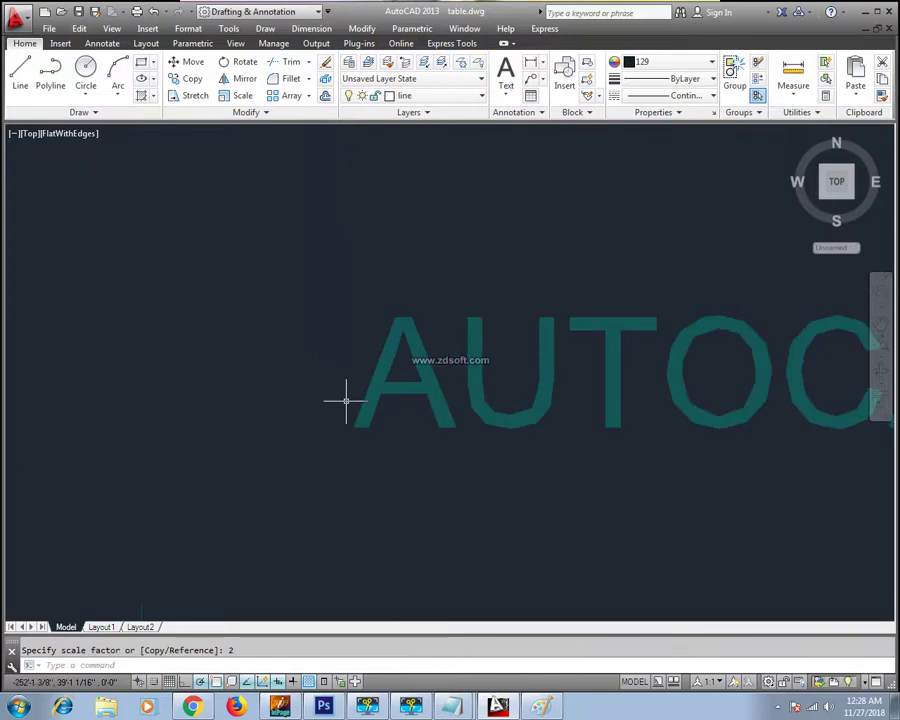
scroll(346, 400, "down", 5)
scroll(410, 420, "up", 3)
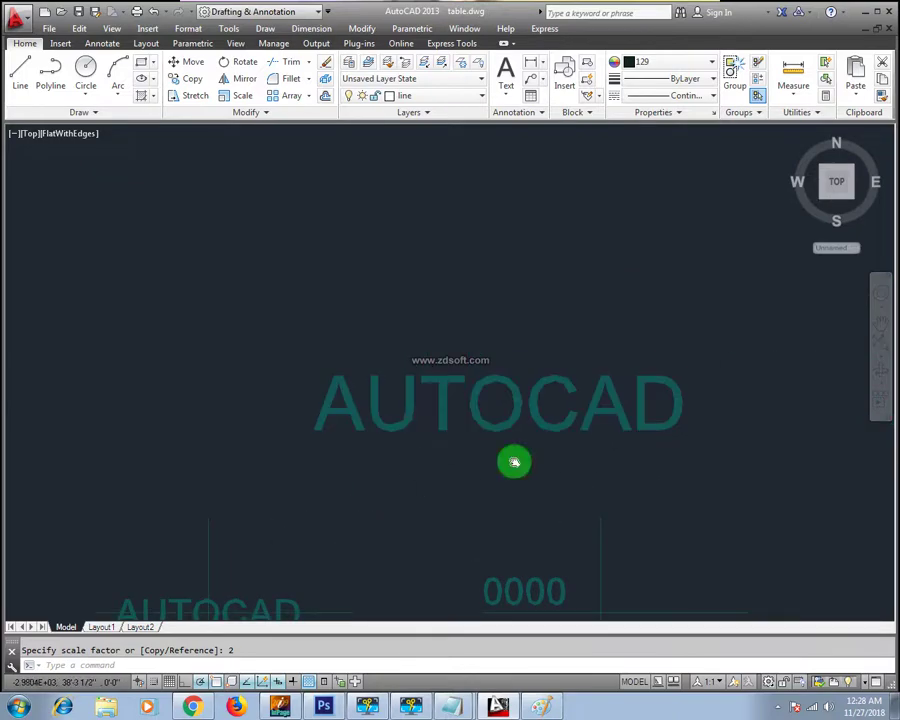
middle_click_drag(514, 462, 530, 397)
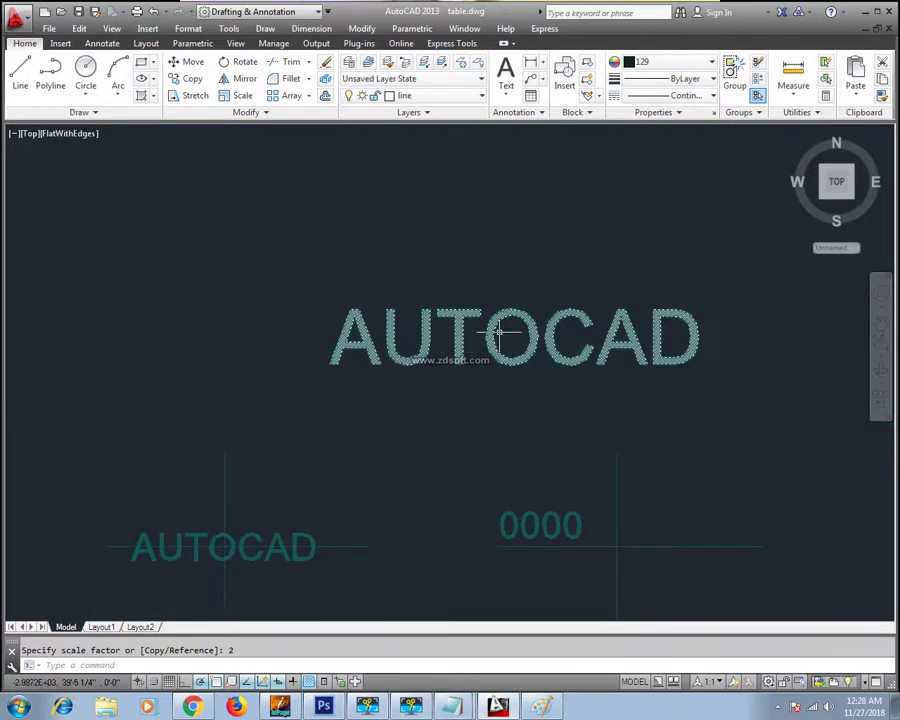
Scale the enlarged AUTOCAD text again by a factor of 3 and pan to view it.
type("scale")
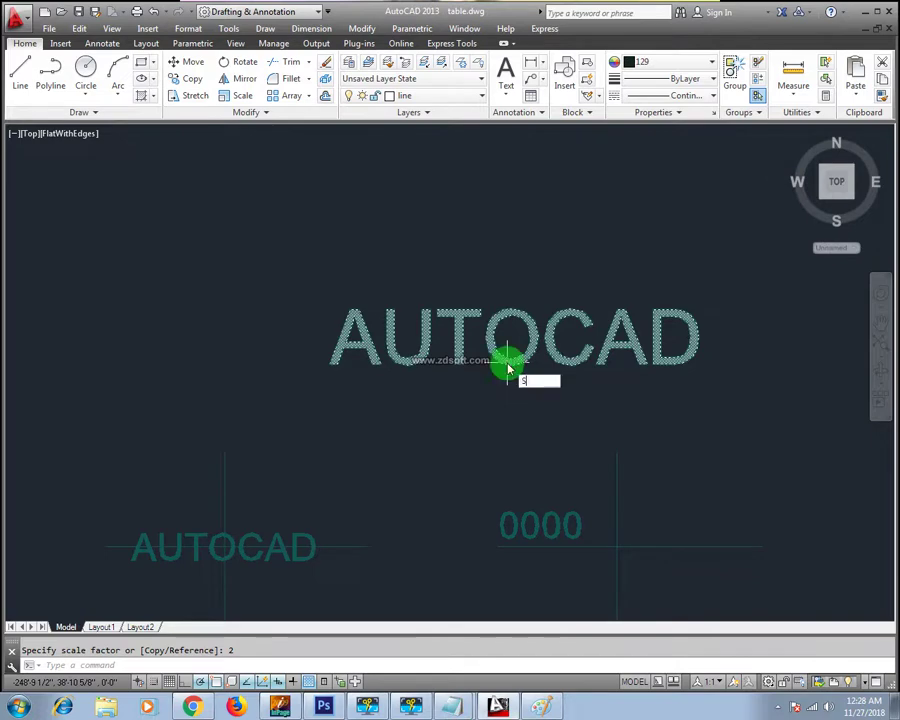
key("Return")
left_click(338, 364)
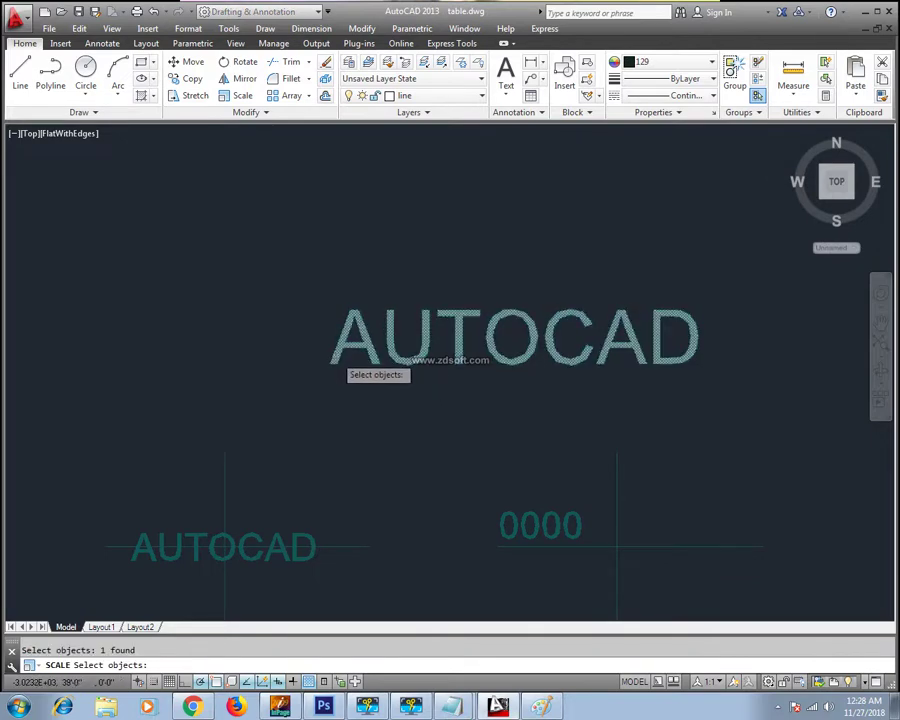
key("Return")
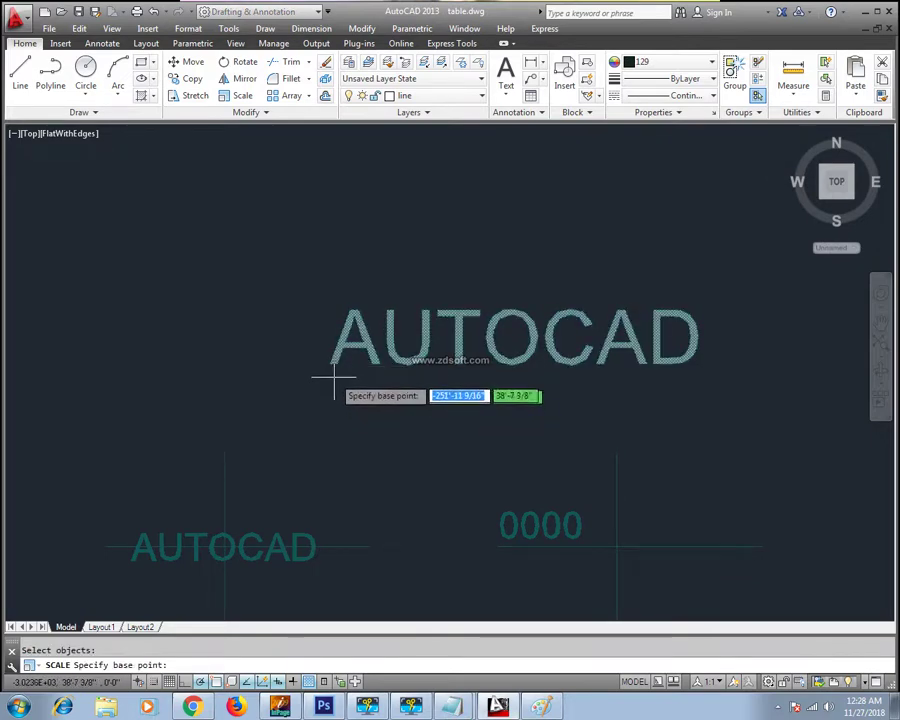
left_click(555, 362)
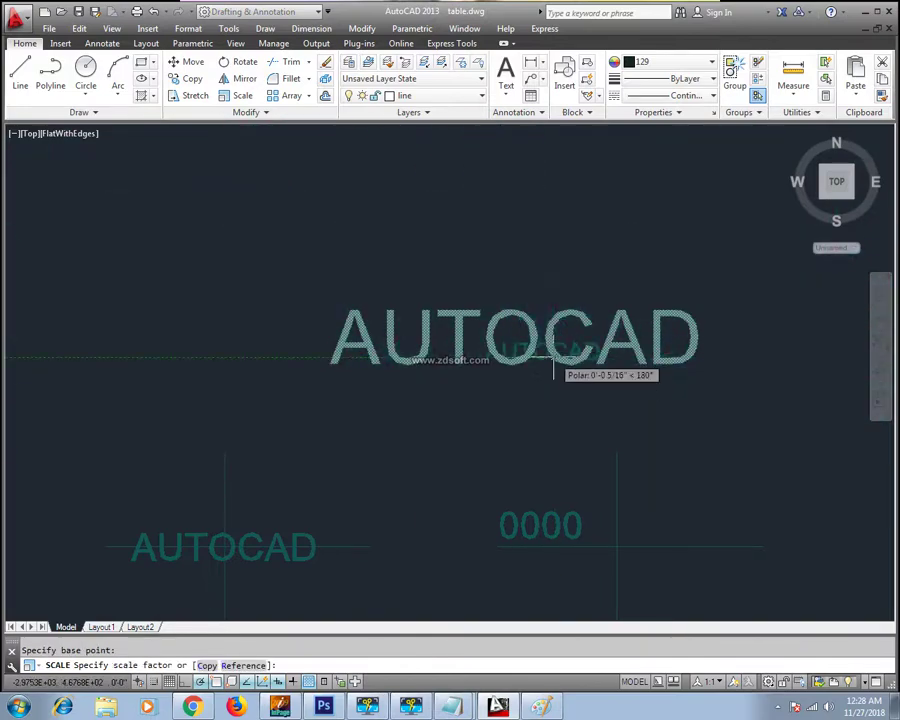
type("2")
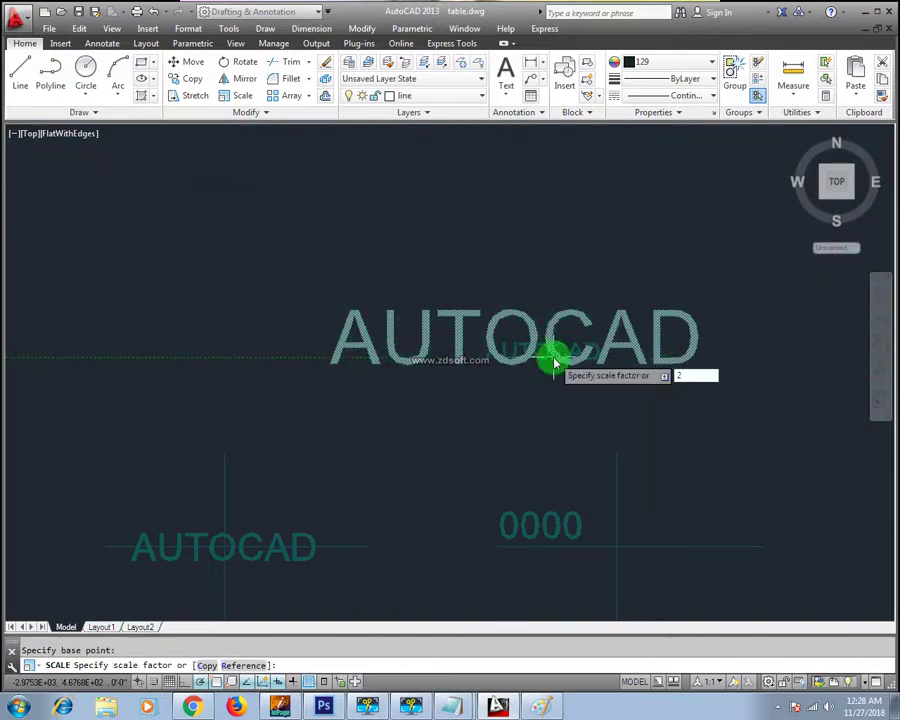
type("3")
key("Return")
scroll(550, 362, "down", 5)
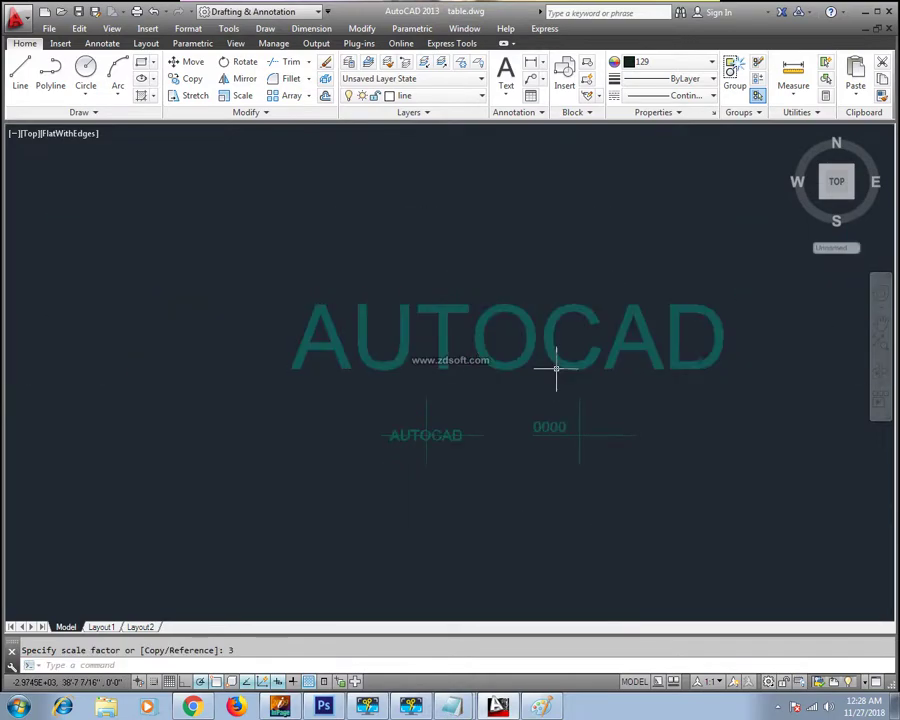
scroll(555, 360, "up", 2)
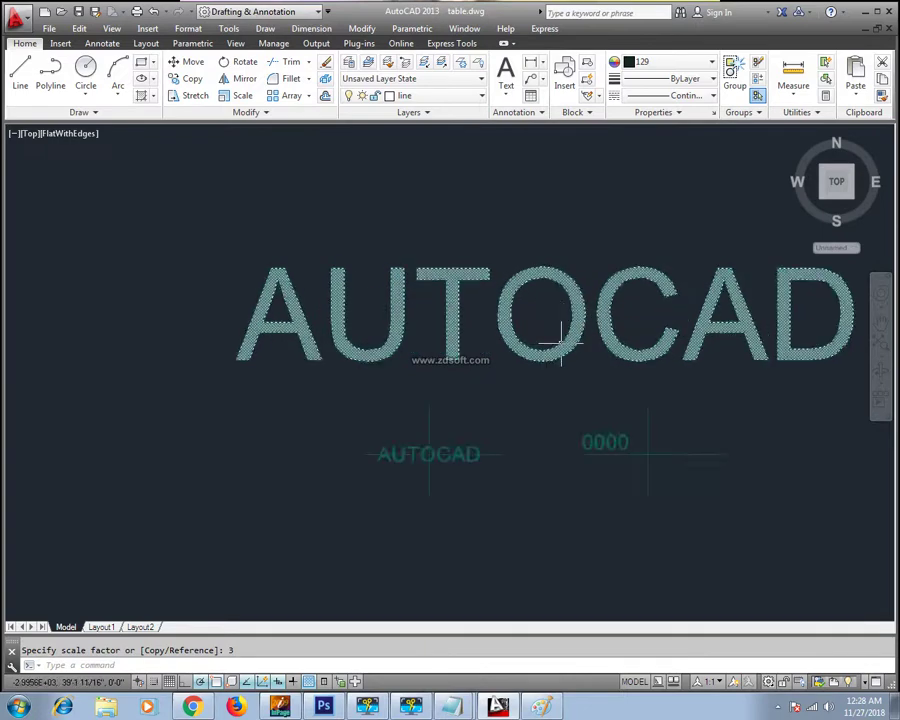
mouse_move(556, 330)
middle_mouse_down()
mouse_move(524, 372)
mouse_move(447, 372)
middle_mouse_up()
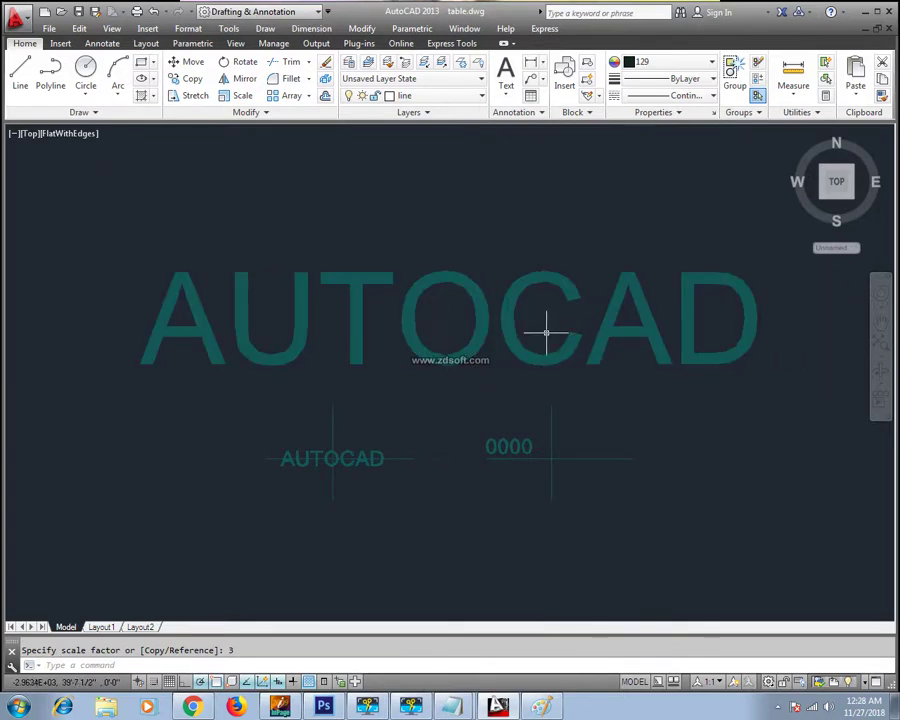
Halve the large AUTOCAD text with a 0.5 scale factor from a base point below it.
right_click(546, 332)
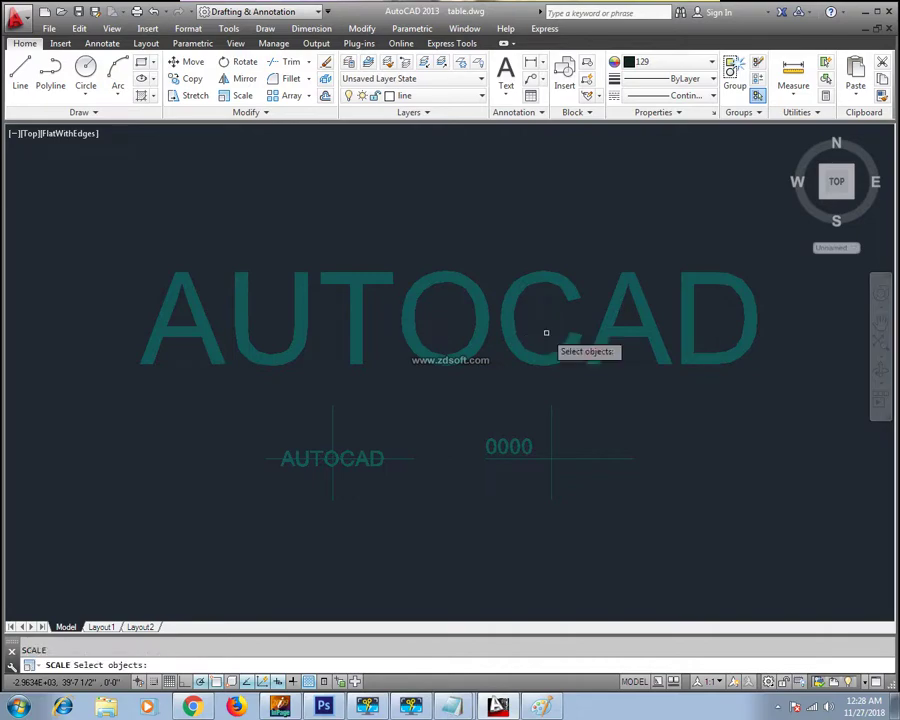
left_click(546, 338)
left_click(546, 338)
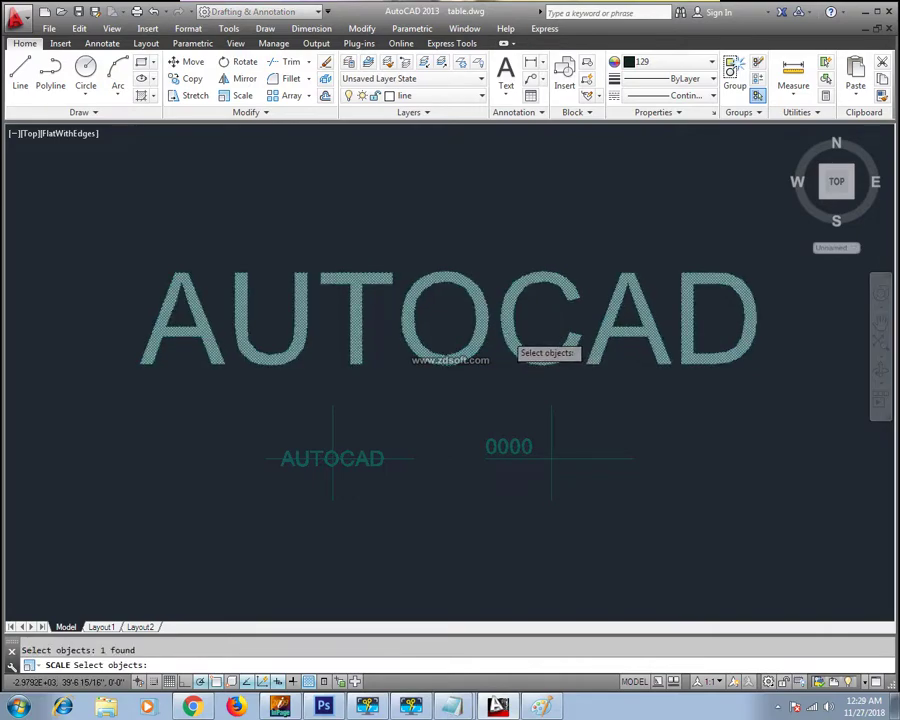
right_click(506, 339)
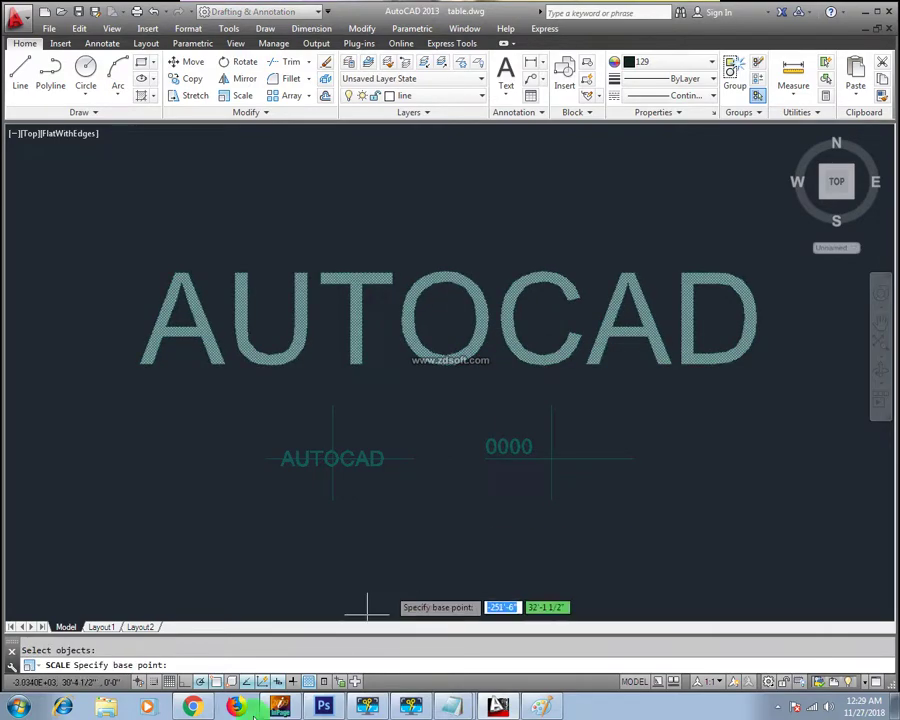
left_click(412, 364)
scroll(423, 370, "down", 2)
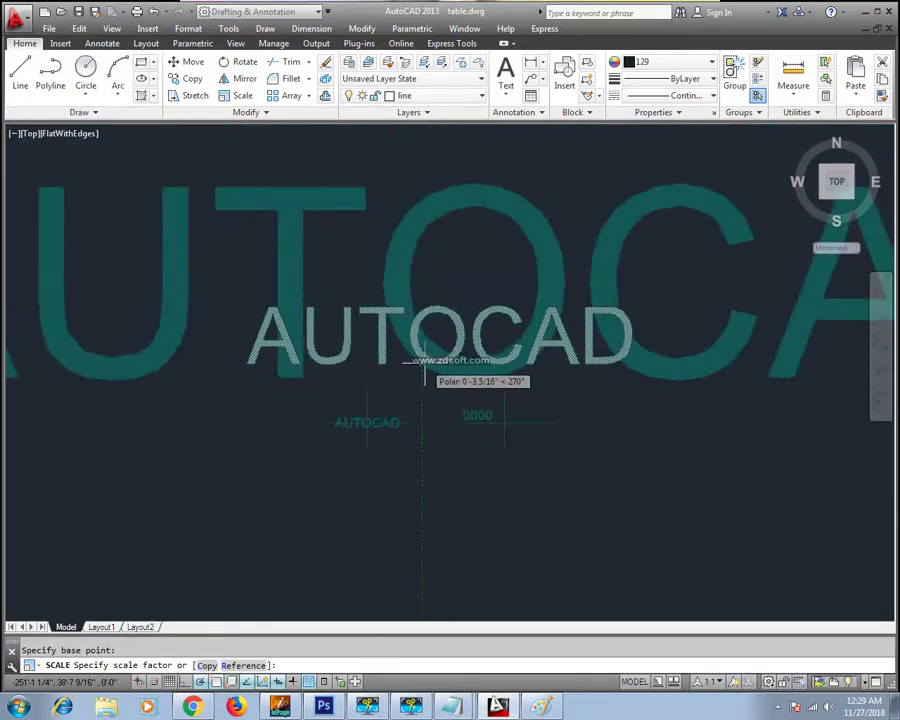
scroll(423, 370, "down", 4)
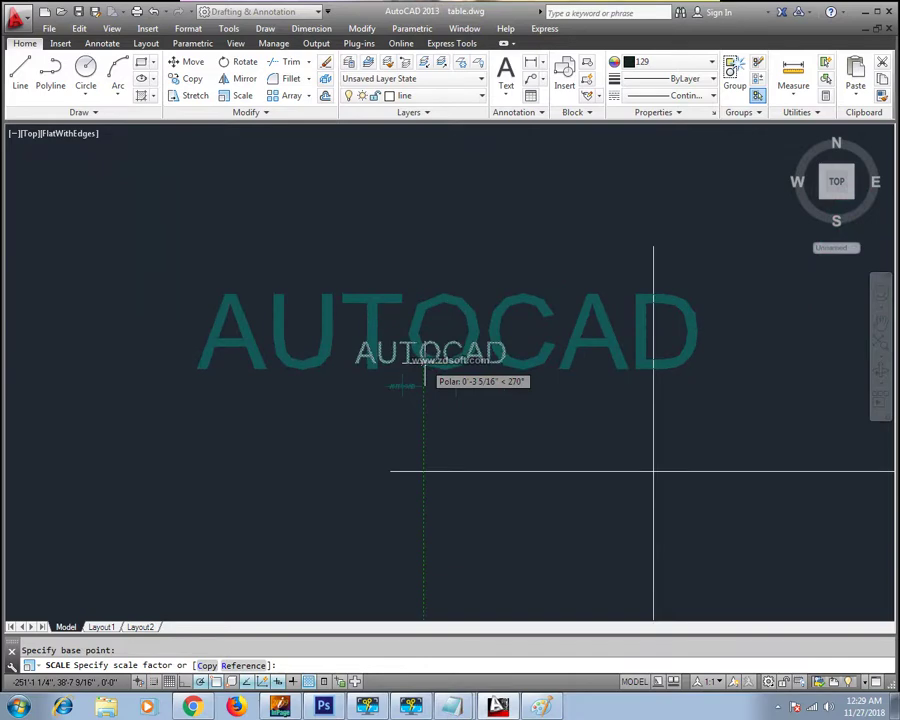
left_click(425, 371)
type(".5")
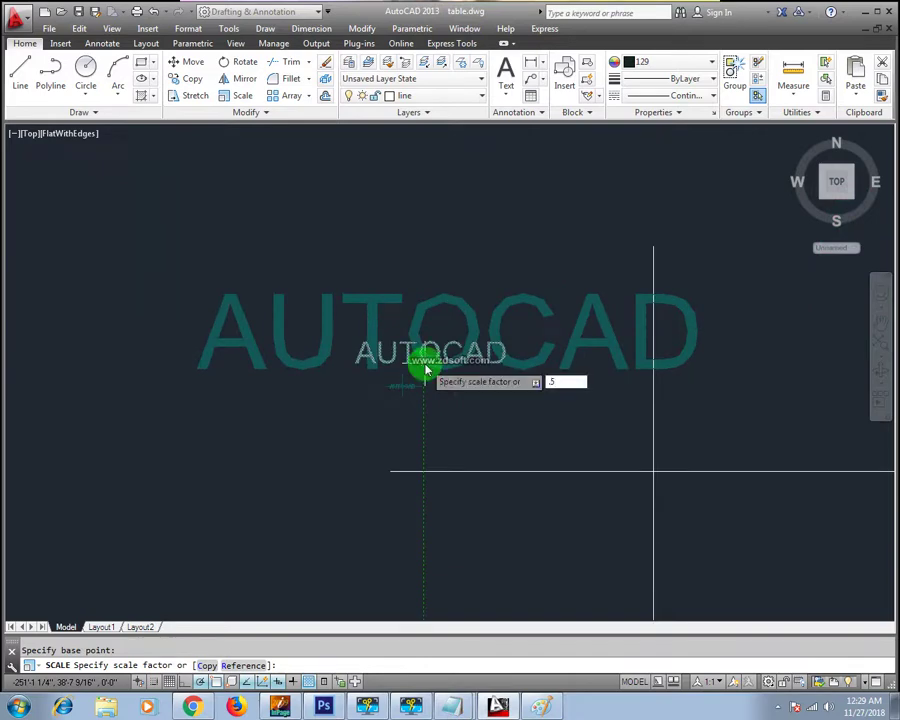
key("Return")
Cancel the leftover command and reposition the view around the texts.
scroll(430, 360, "up", 2)
scroll(425, 363, "up", 3)
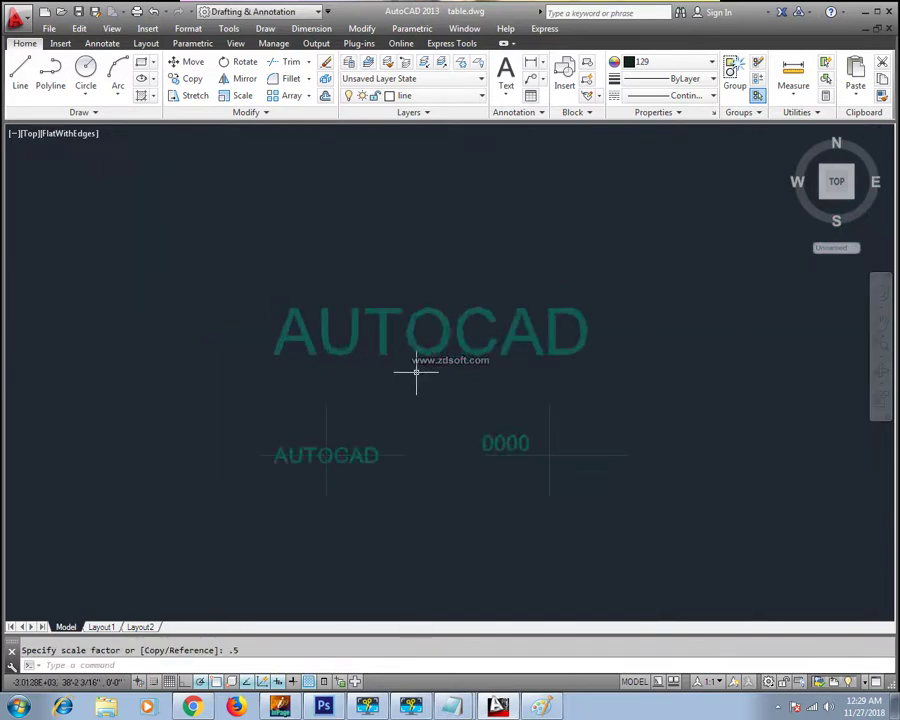
mouse_move(414, 366)
middle_mouse_down()
mouse_move(572, 364)
mouse_move(405, 364)
middle_mouse_up()
scroll(572, 364, "up", 3)
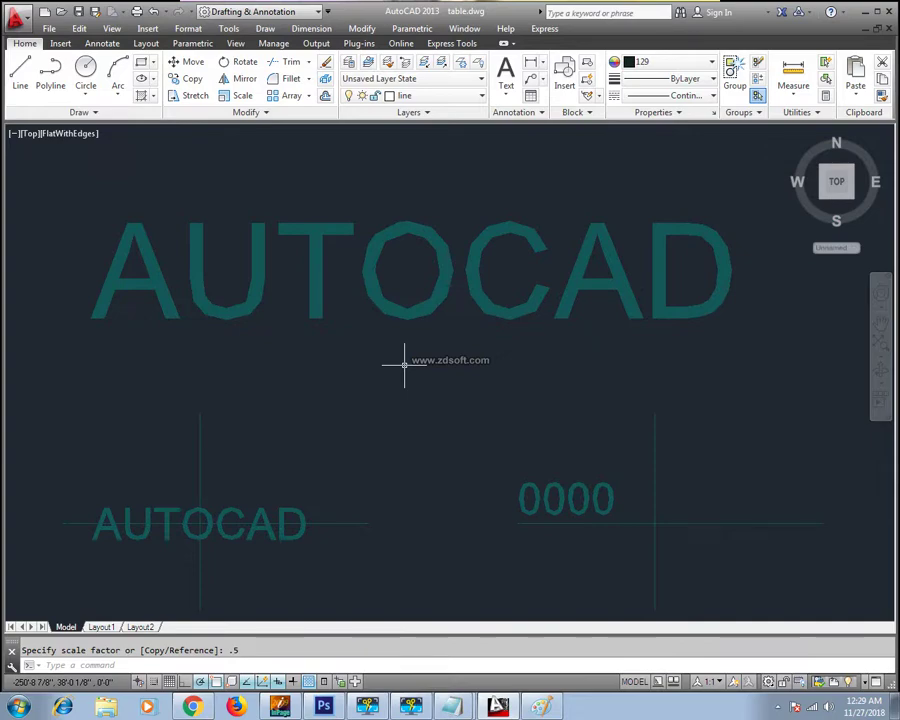
key("Escape")
scroll(404, 363, "down", 4)
middle_click_drag(400, 362, 456, 352)
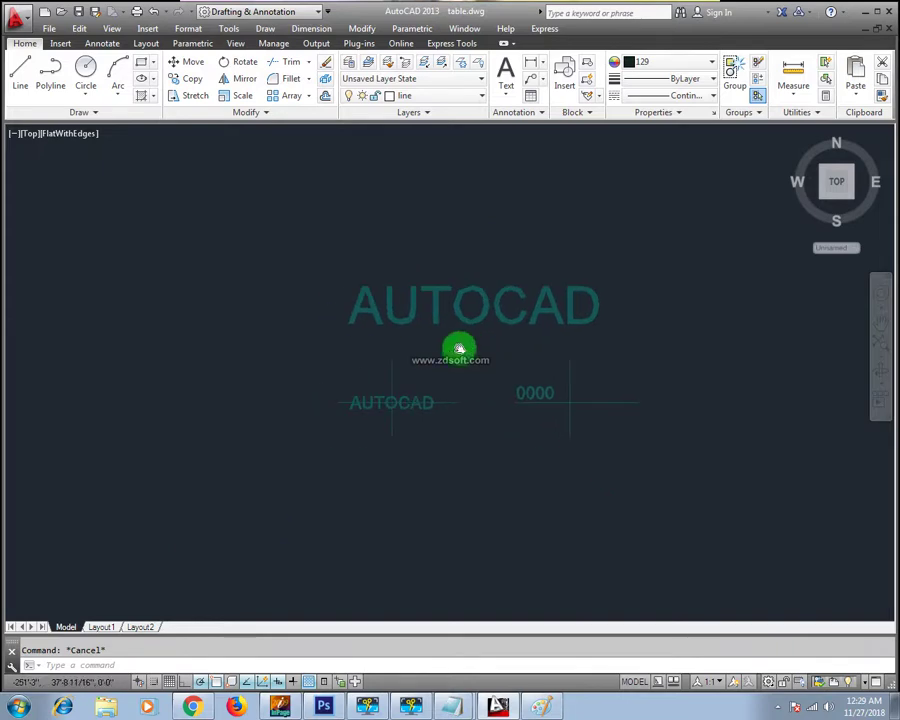
Draw a 2' by 2' square with RECTANG from an upper-left corner.
left_click(108, 218)
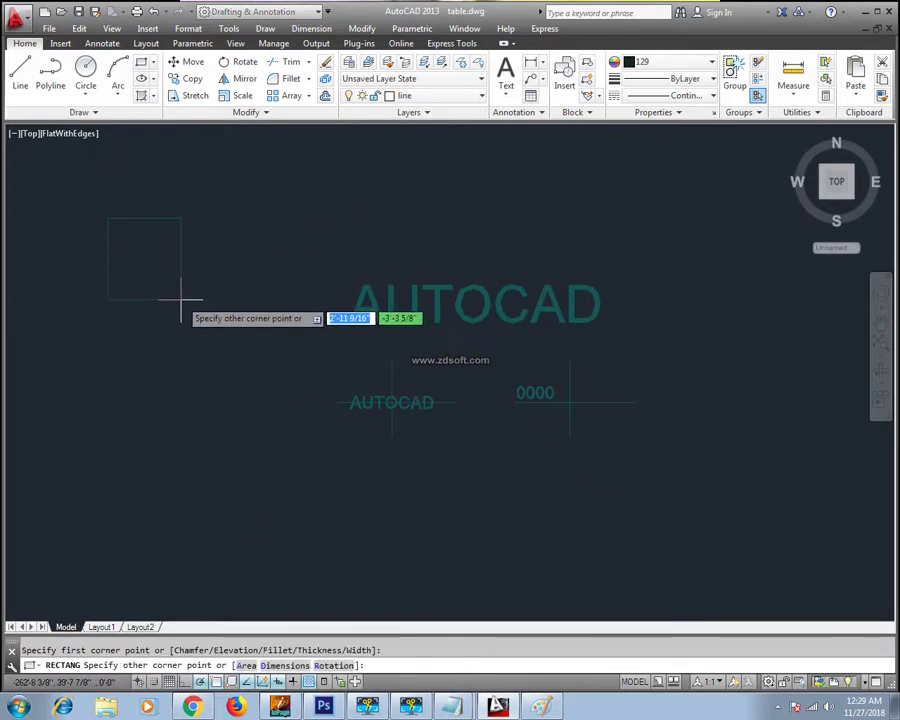
middle_click(181, 298)
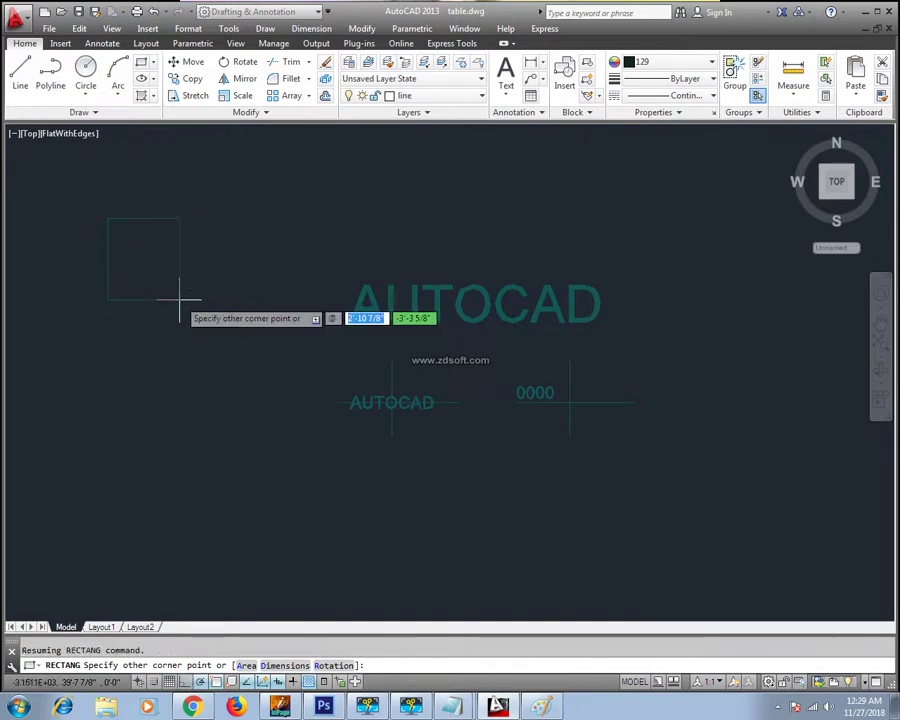
type("2")
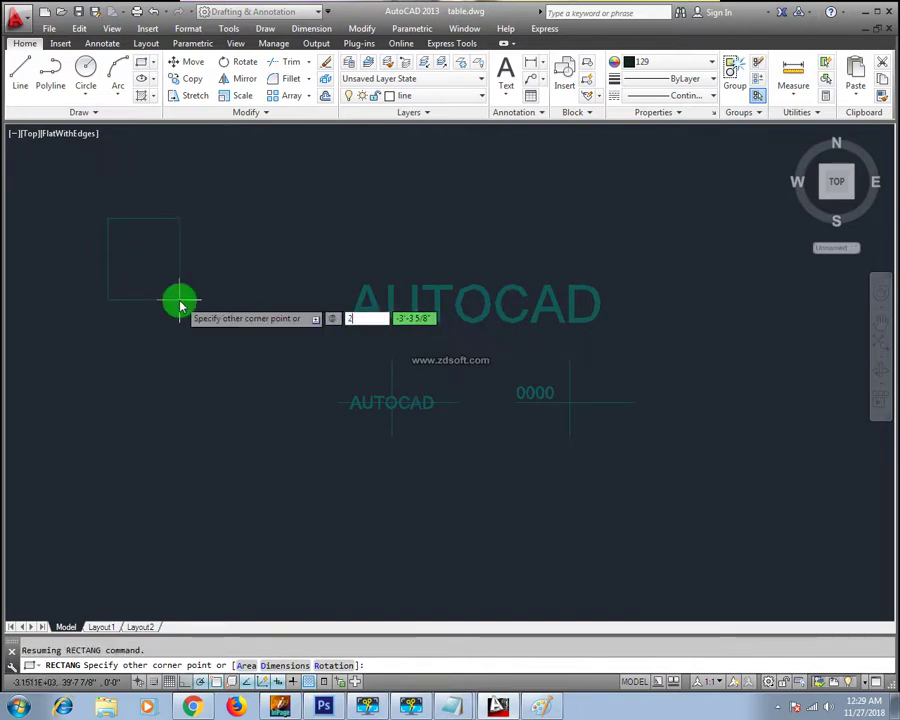
key("Tab")
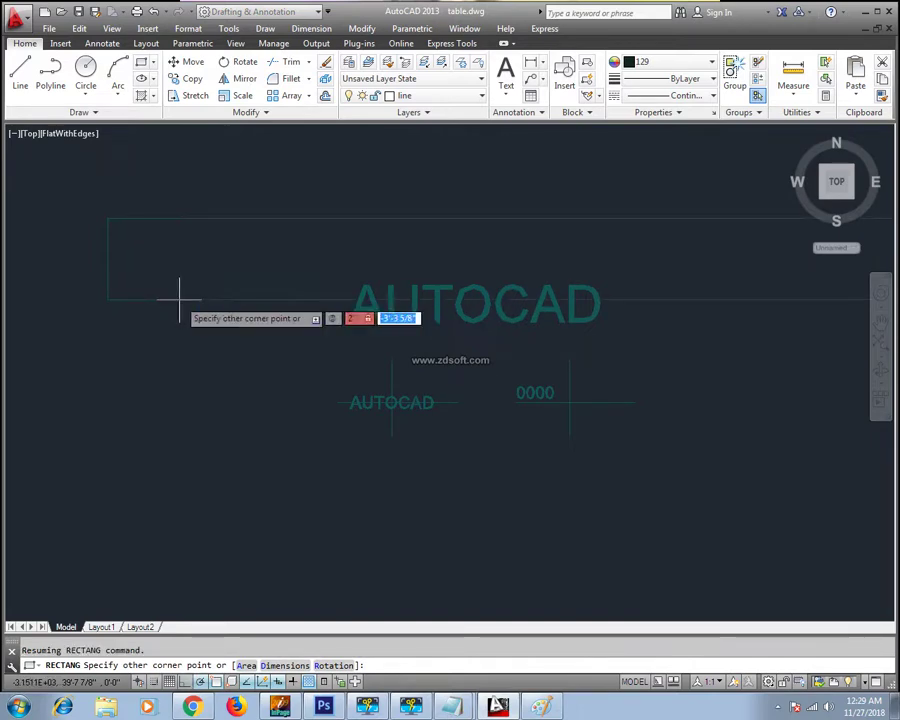
type("2")
key("Return")
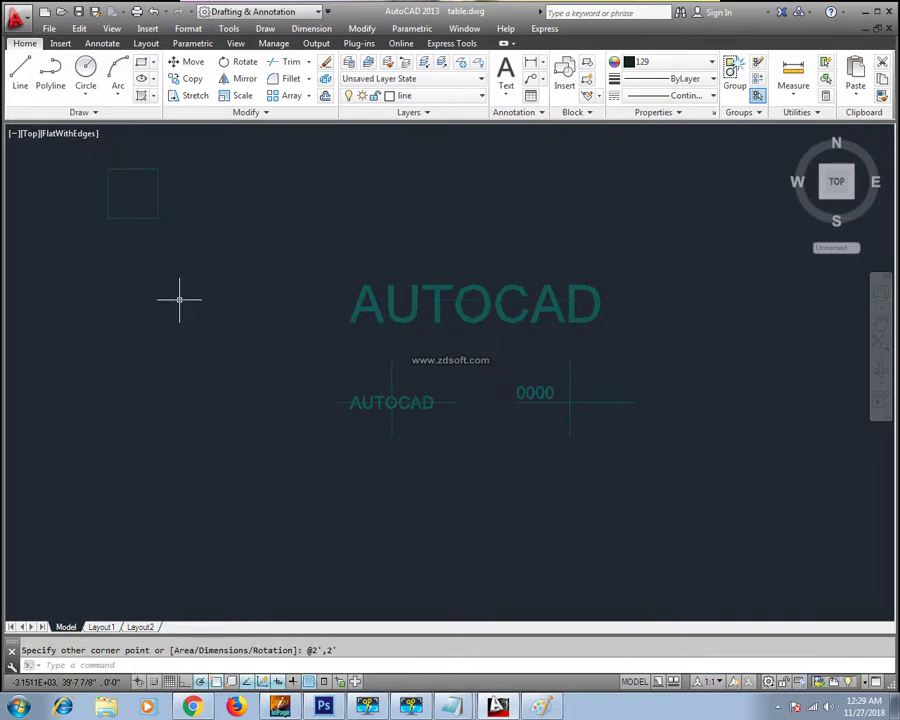
key("Escape")
middle_click_drag(94, 170, 297, 342)
scroll(237, 300, "up", 3)
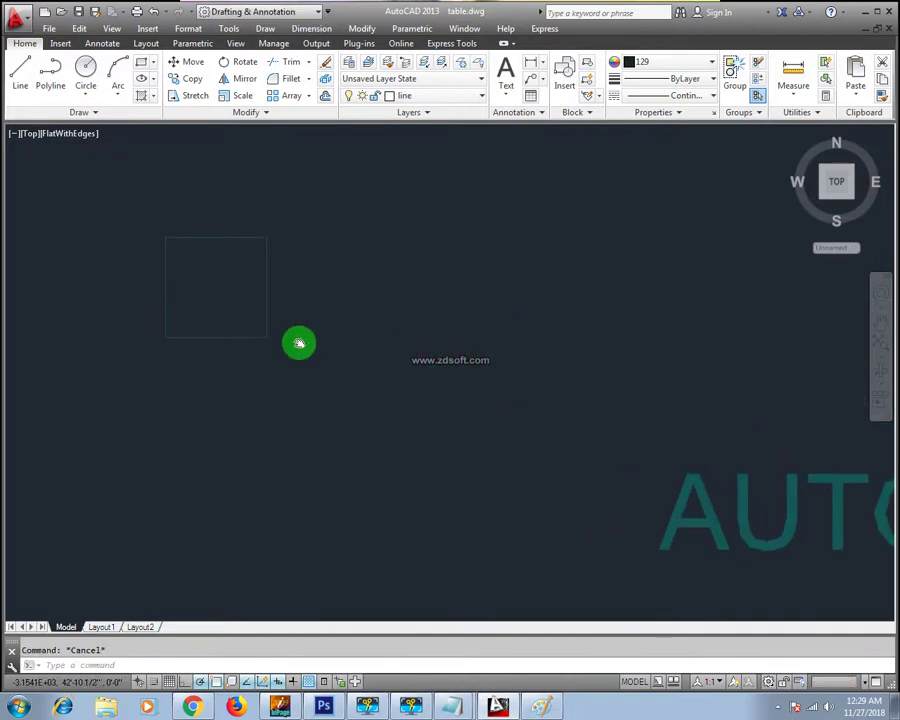
Double the square to 4' per side with SCALE factor 2 from its corner.
type("sc")
key("Return")
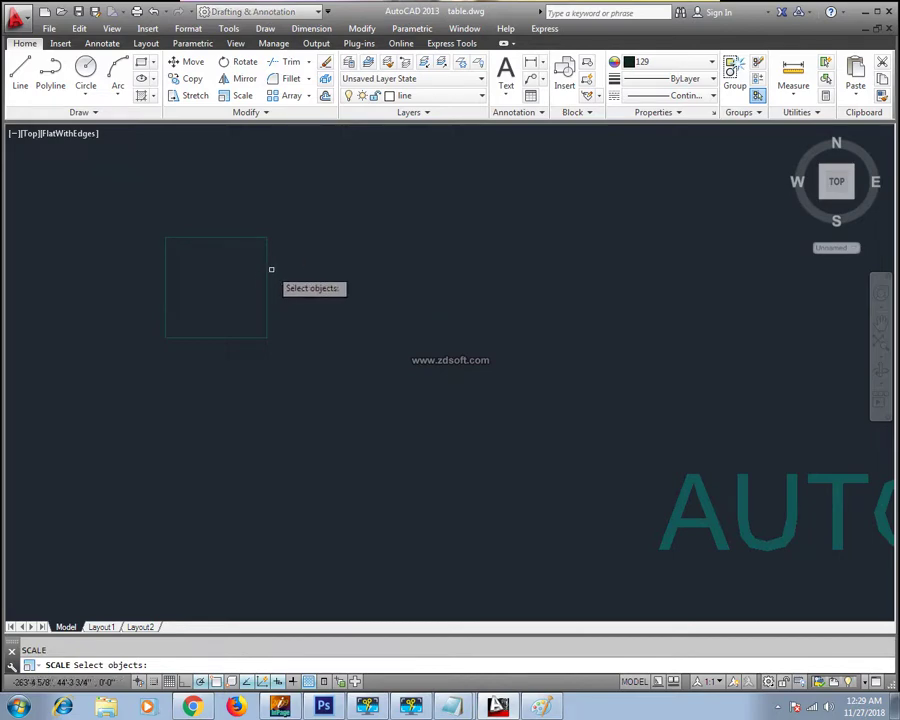
left_click_drag(271, 266, 185, 346)
key("Return")
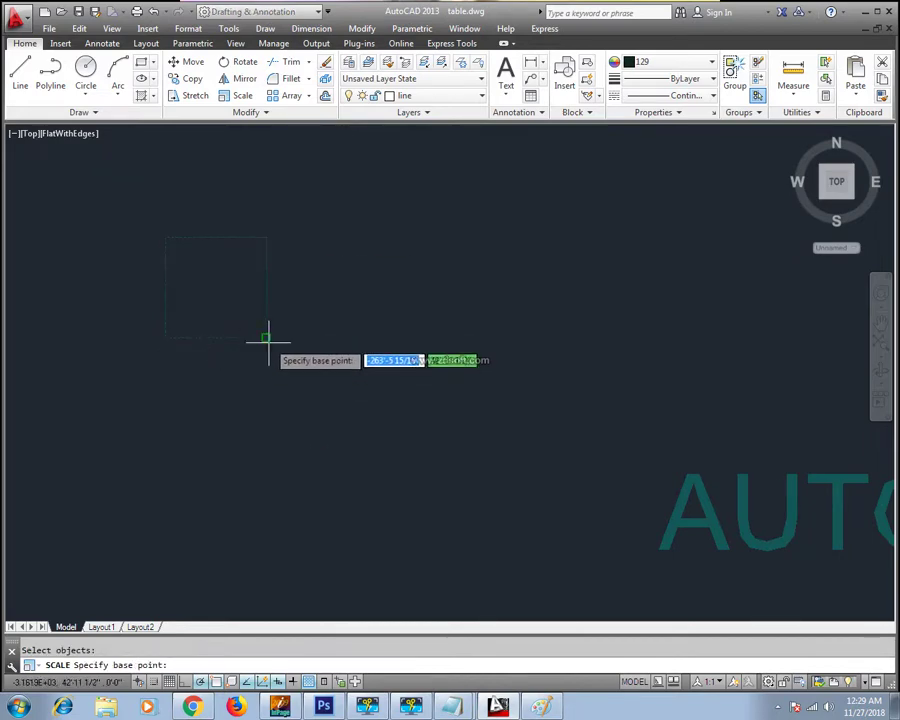
left_click(265, 336)
type("2")
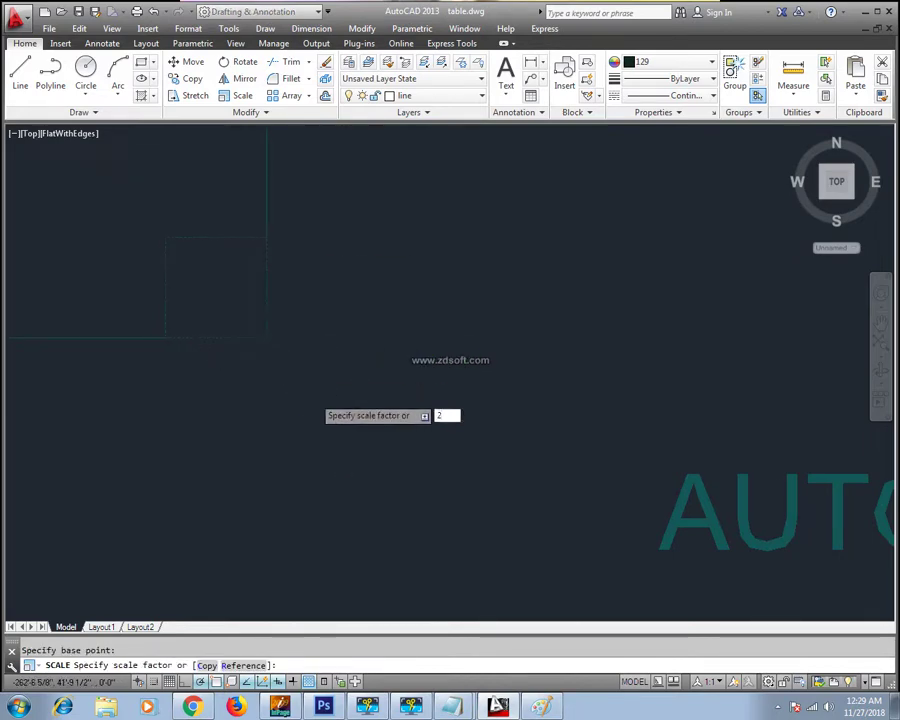
key("Return")
middle_click_drag(282, 390, 324, 426)
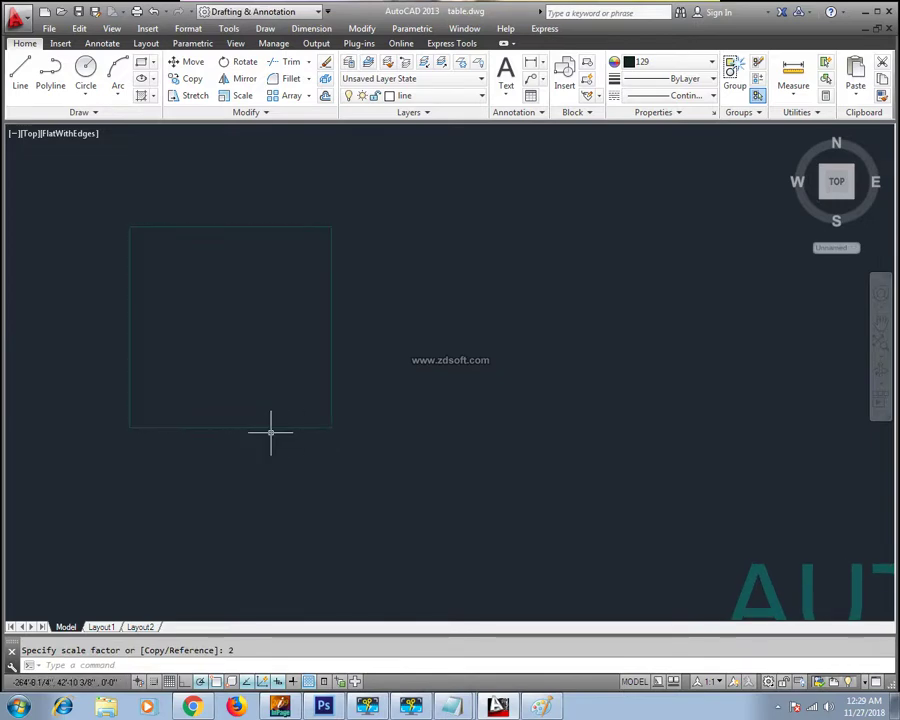
type("dal")
key("Return")
key("Return")
Add a 4' aligned dimension above the square's top edge.
left_click(235, 226)
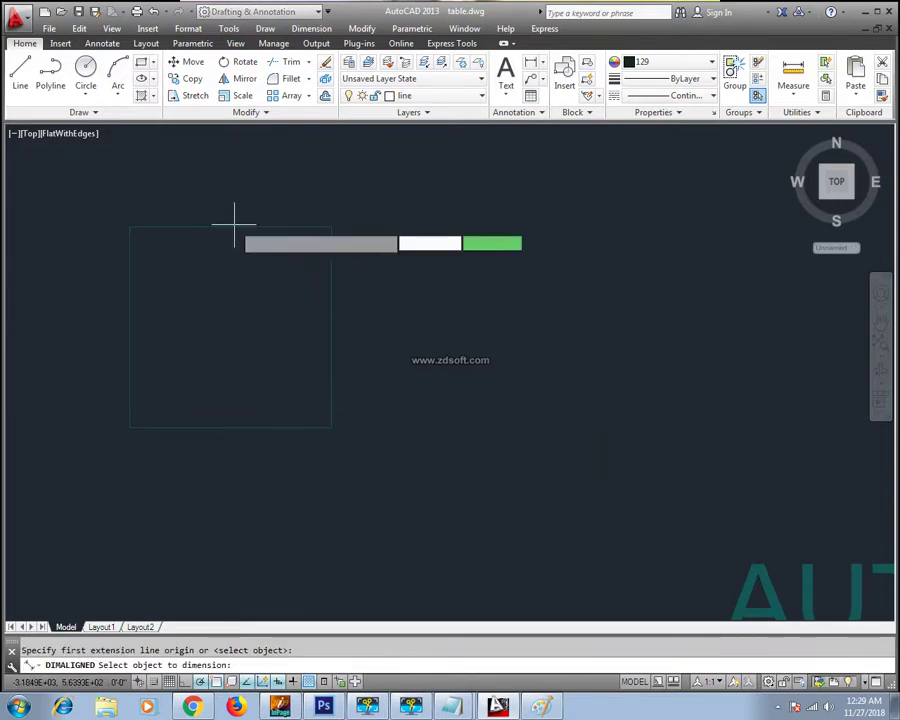
left_click(235, 194)
scroll(250, 316, "down", 4)
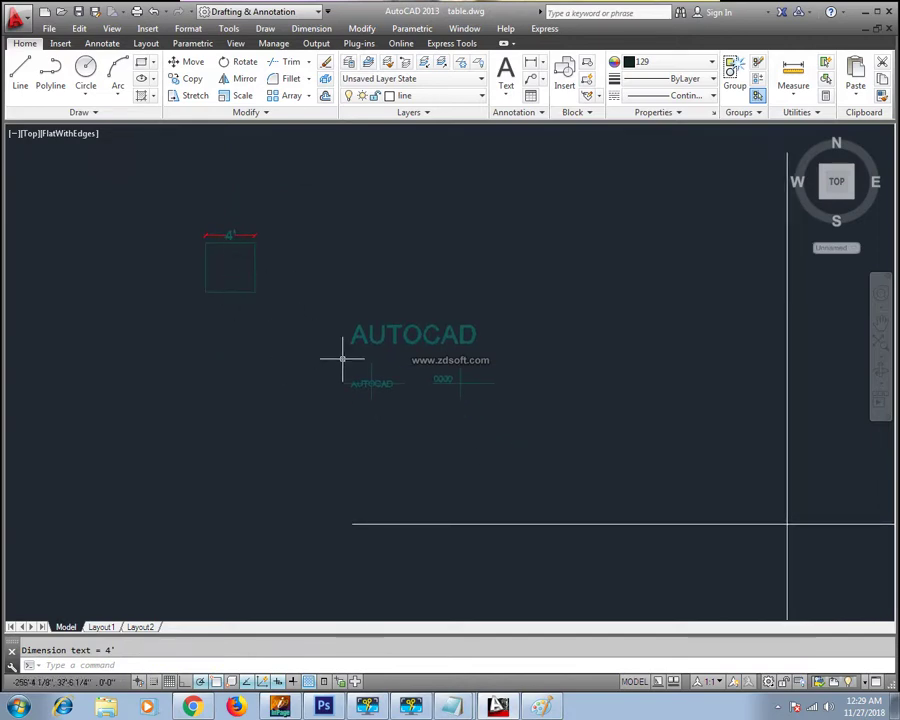
middle_click_drag(402, 388, 352, 378)
Erase the square, its 4' dimension and the two long lines.
key("Escape")
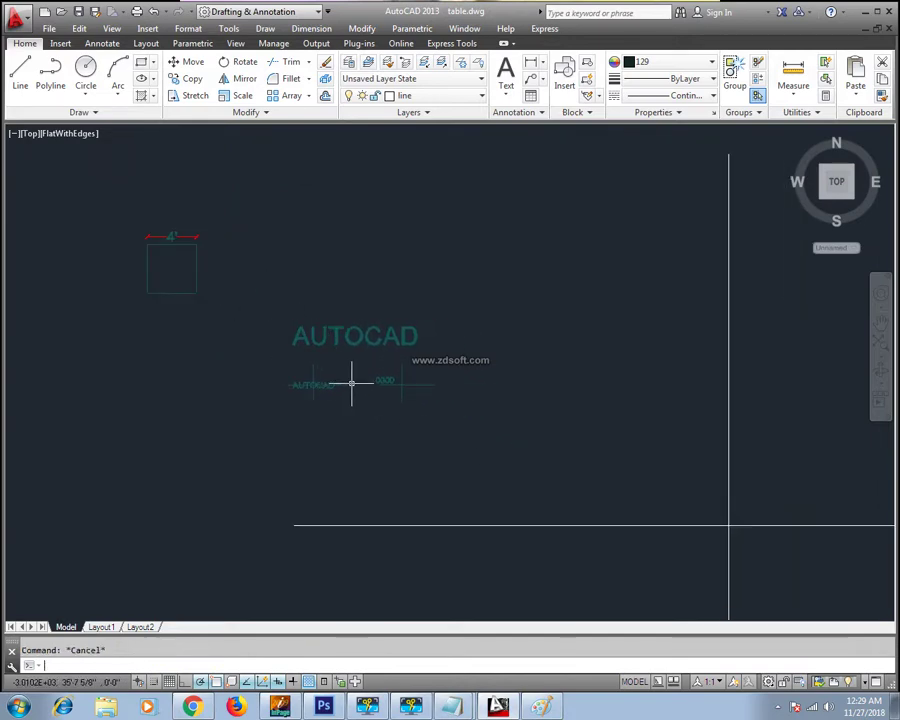
left_click(220, 220)
left_click(124, 296)
key("Delete")
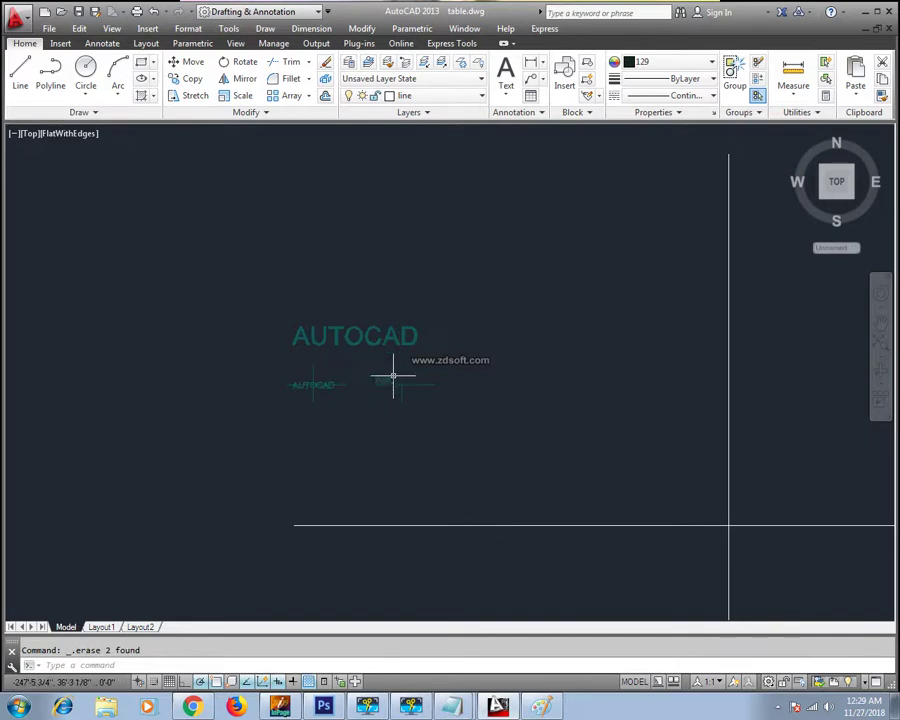
middle_click_drag(393, 378, 326, 336)
left_click(692, 320)
left_click(512, 516)
key("Delete")
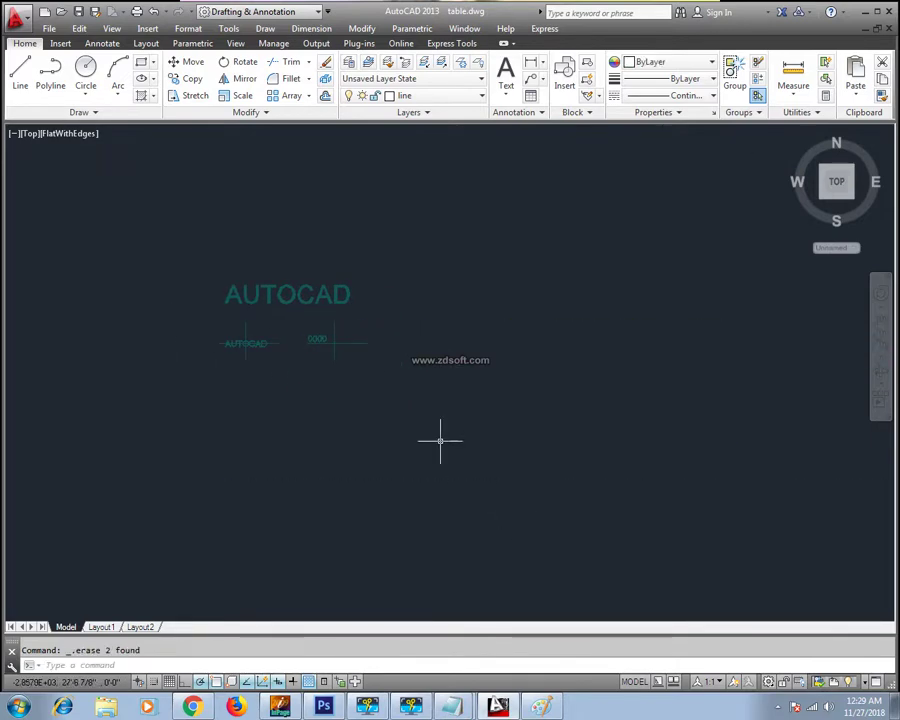
Zoom to extents to show the remaining AUTOCAD and 0000 text.
scroll(440, 440, "down", 5)
middle_click_drag(388, 408, 434, 364)
scroll(434, 364, "up", 5)
middle_click_drag(572, 416, 474, 401)
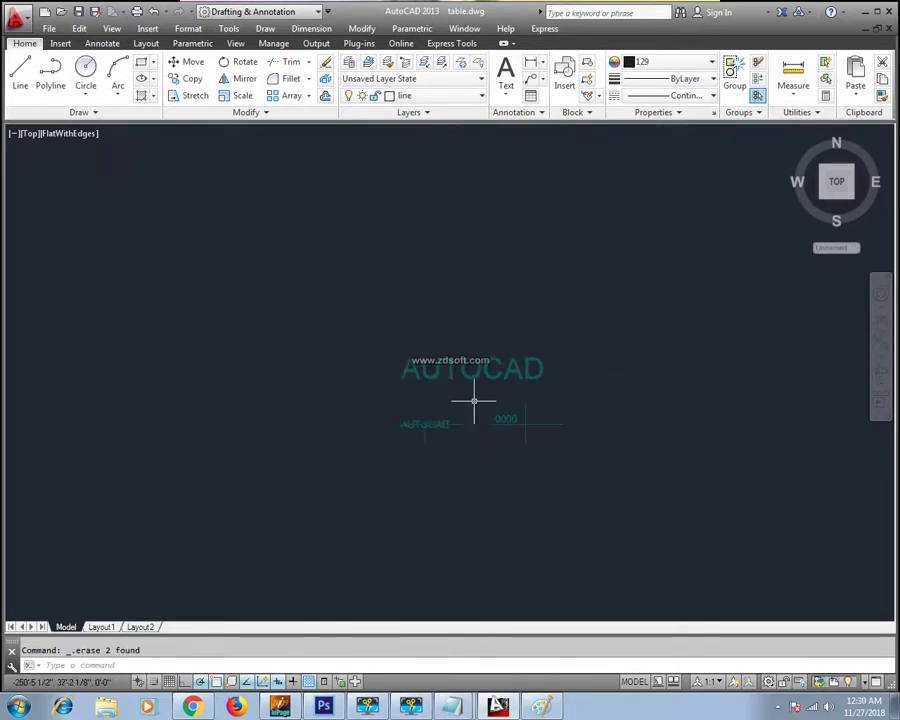
type("z")
key("Return")
type("e")
key("Return")
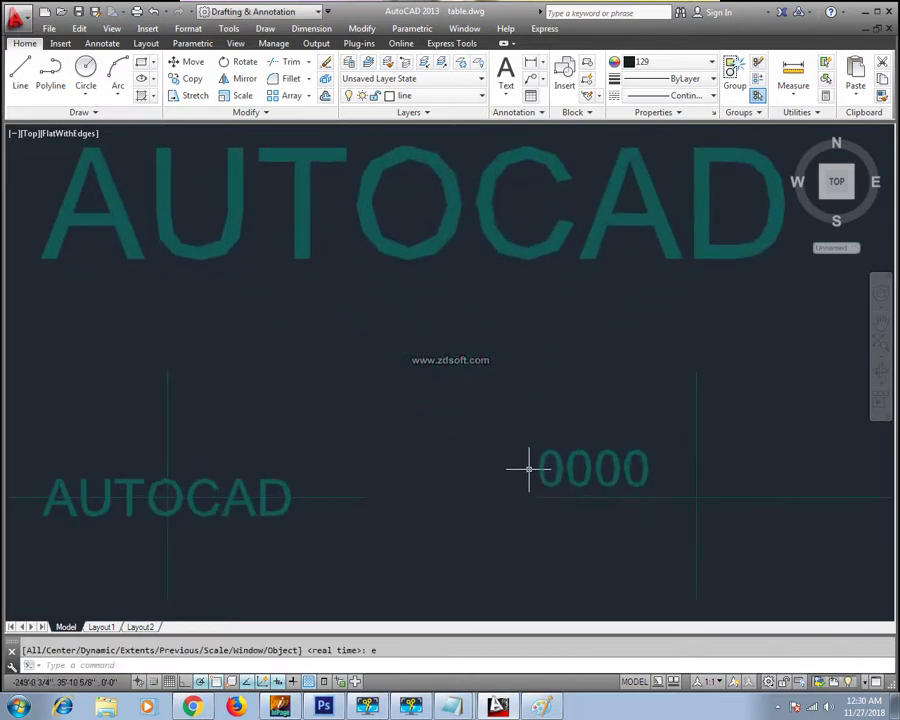
left_click(528, 707)
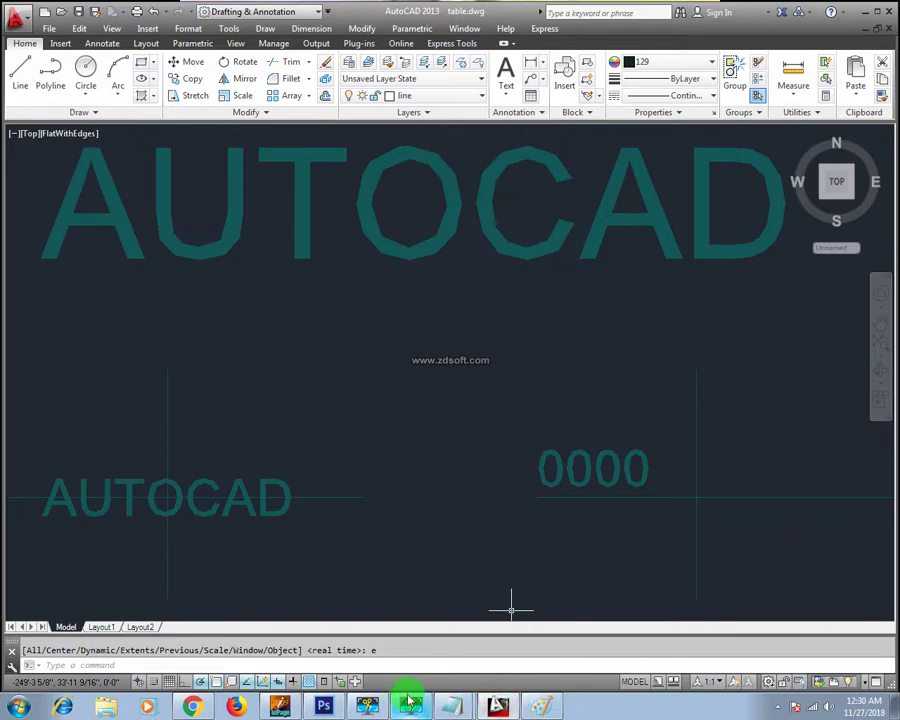
Switch to the Lecture 19 Draw Text (DT) title image in Paint and show hidden tray icons.
left_click(537, 707)
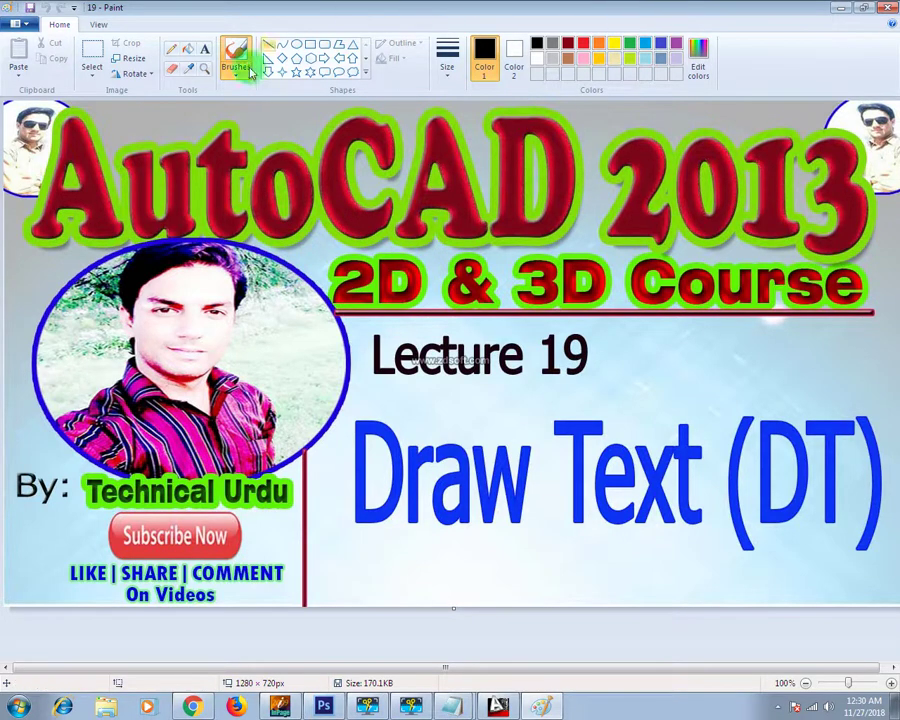
left_click(778, 707)
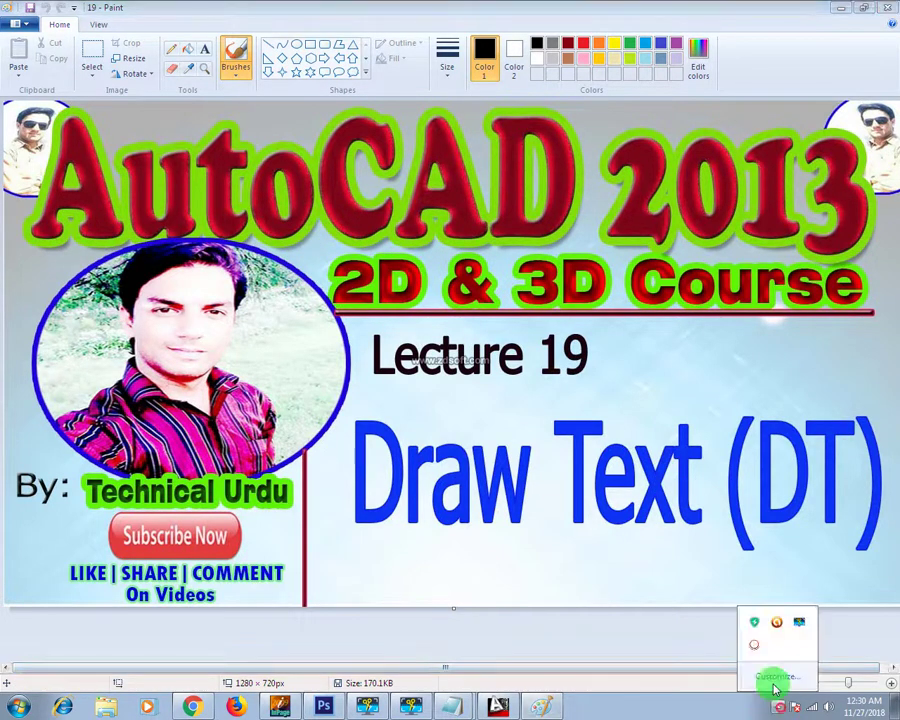